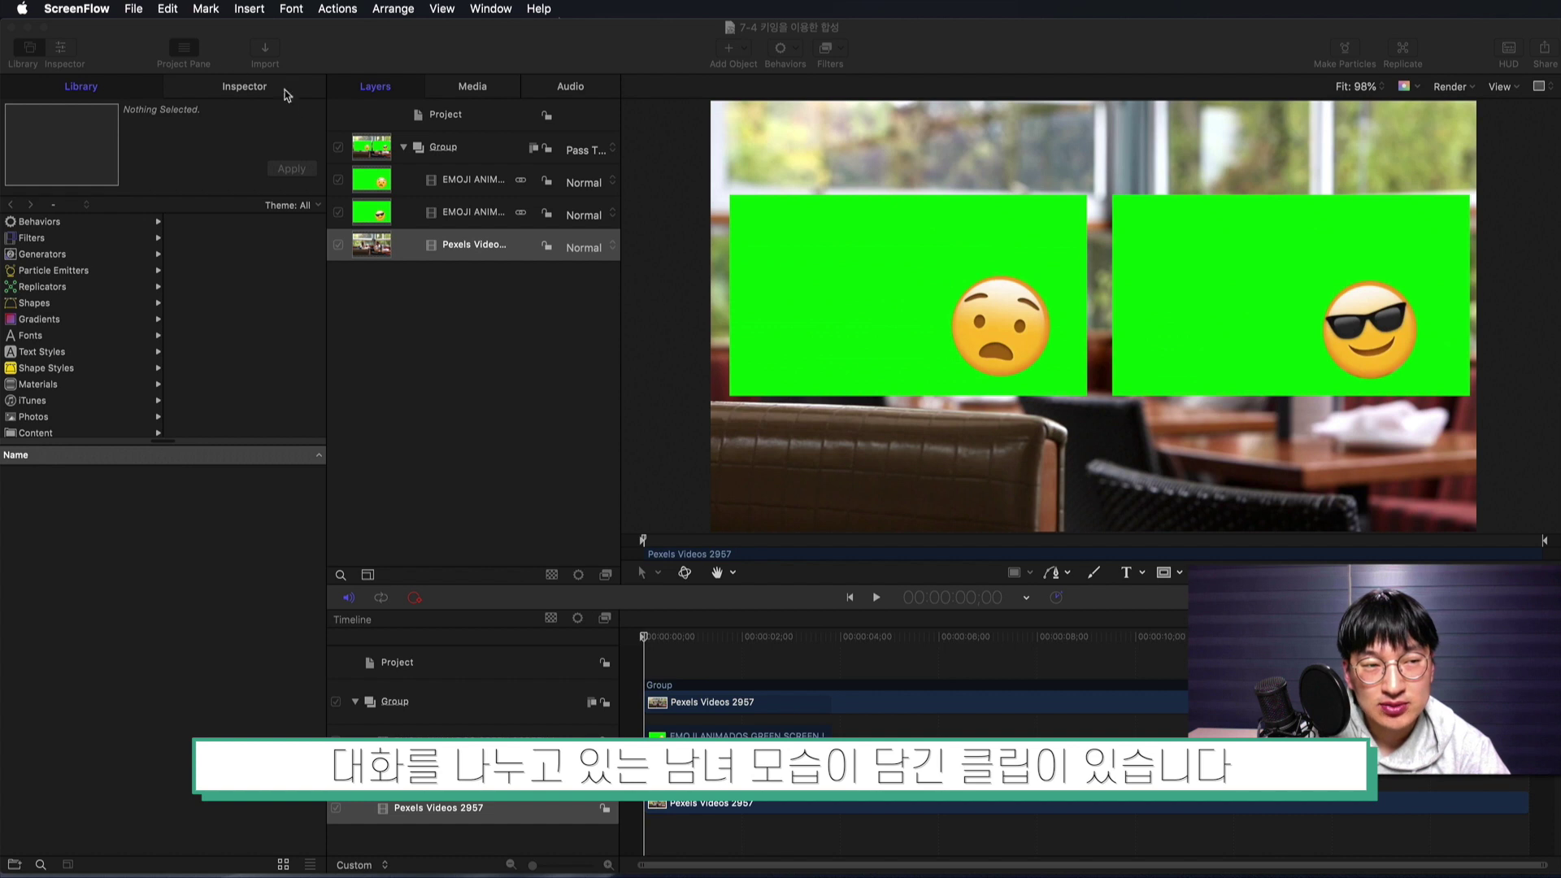
Hide both emoji layers to inspect the café background clip alone, and turn the two layers back on
click(338, 212)
click(339, 180)
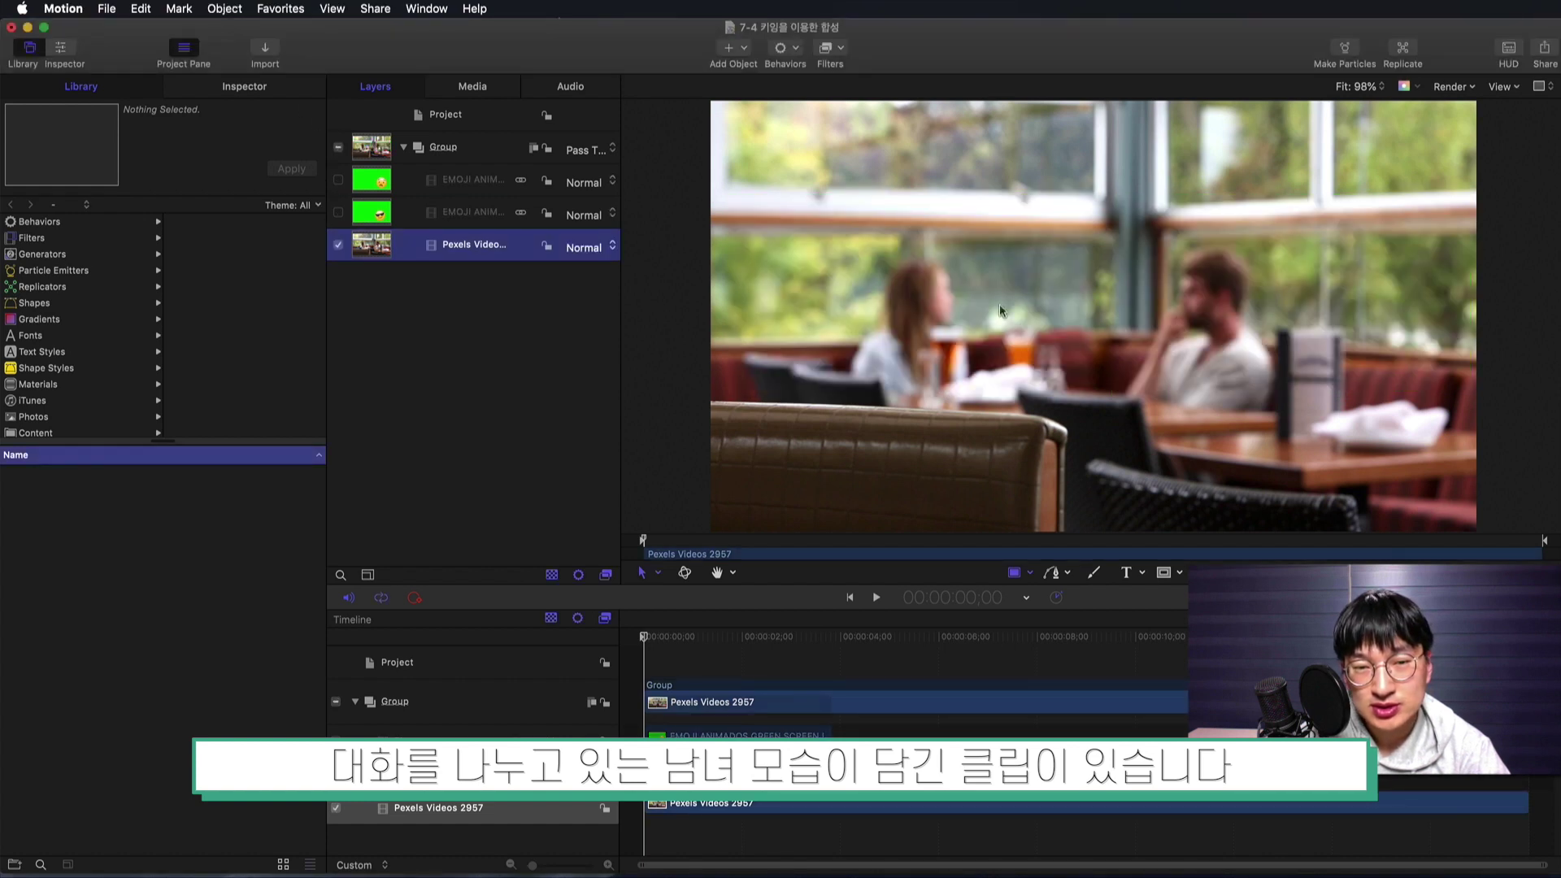
click(338, 213)
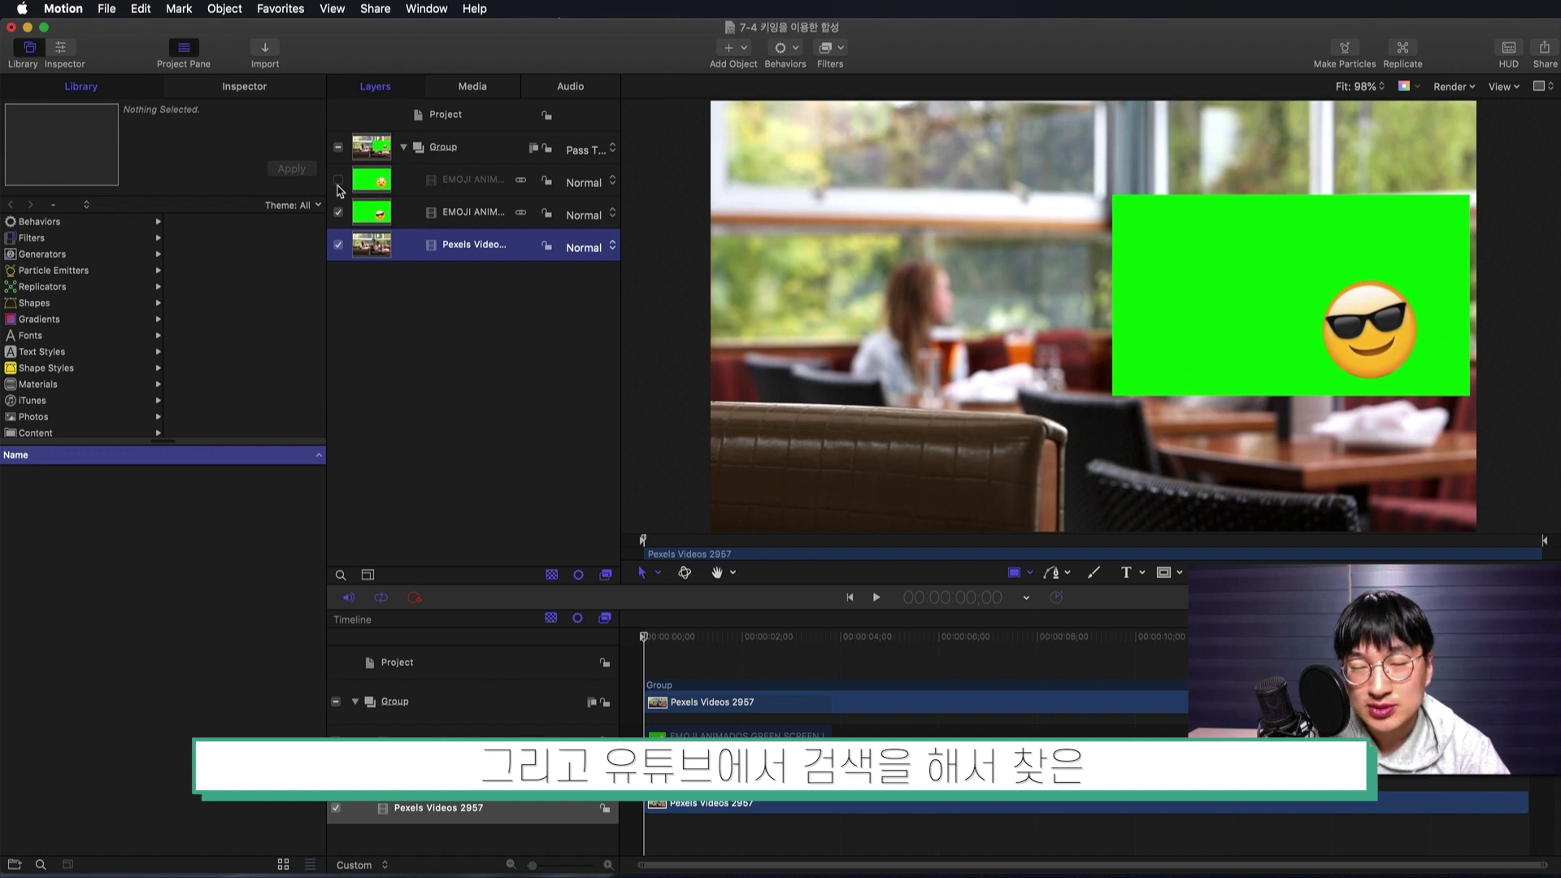
click(338, 180)
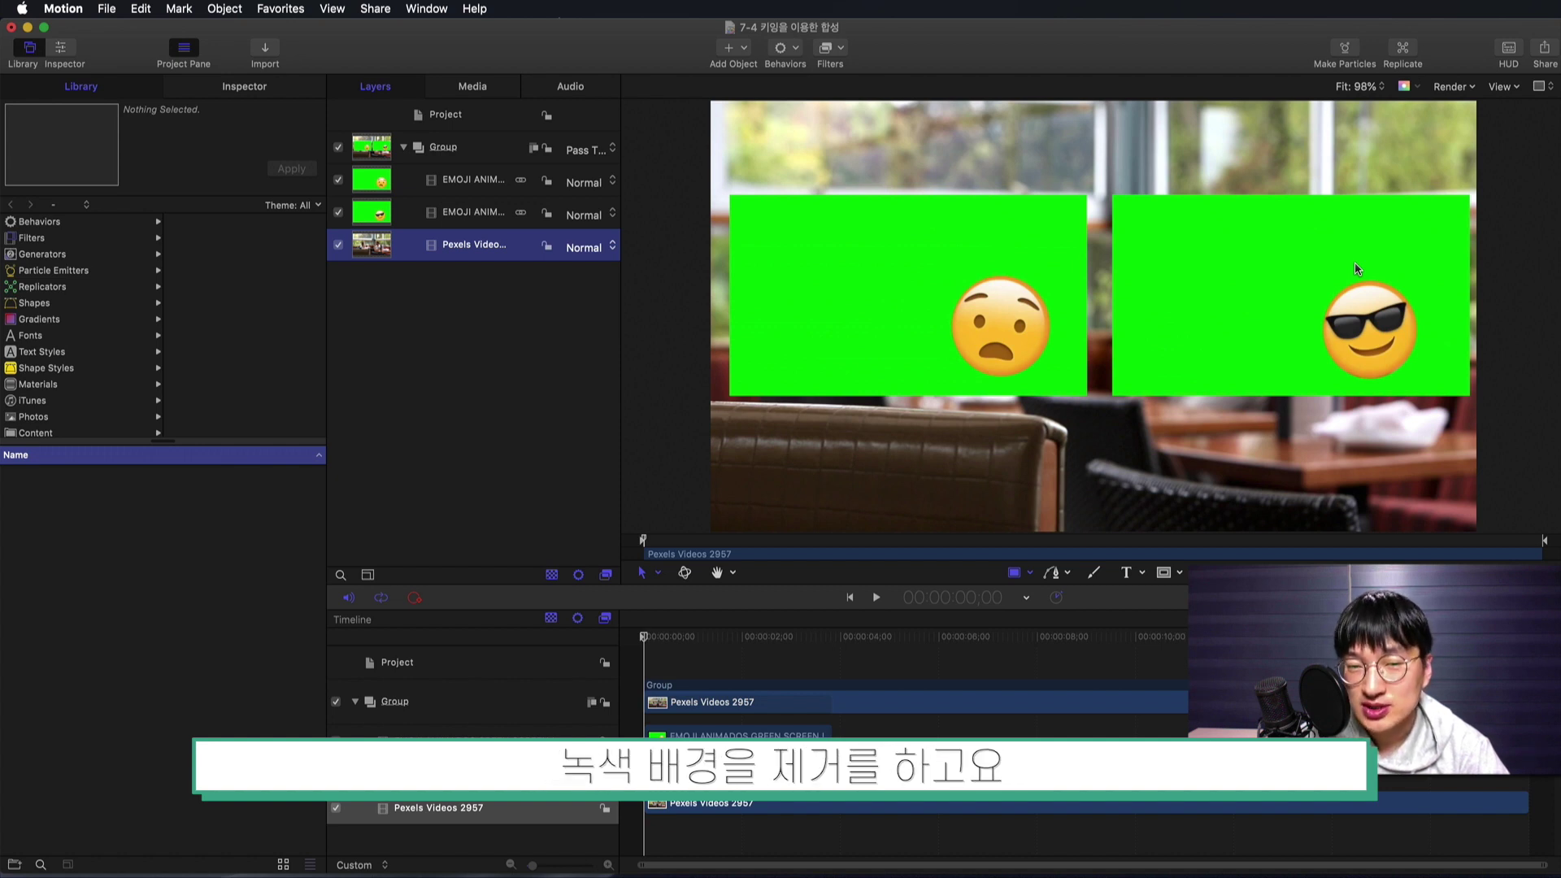
Scrub the timeline past the end of the emoji clips to check their duration, and toggle the sunglasses emoji layer off and on
scroll(1355, 269, left, 2)
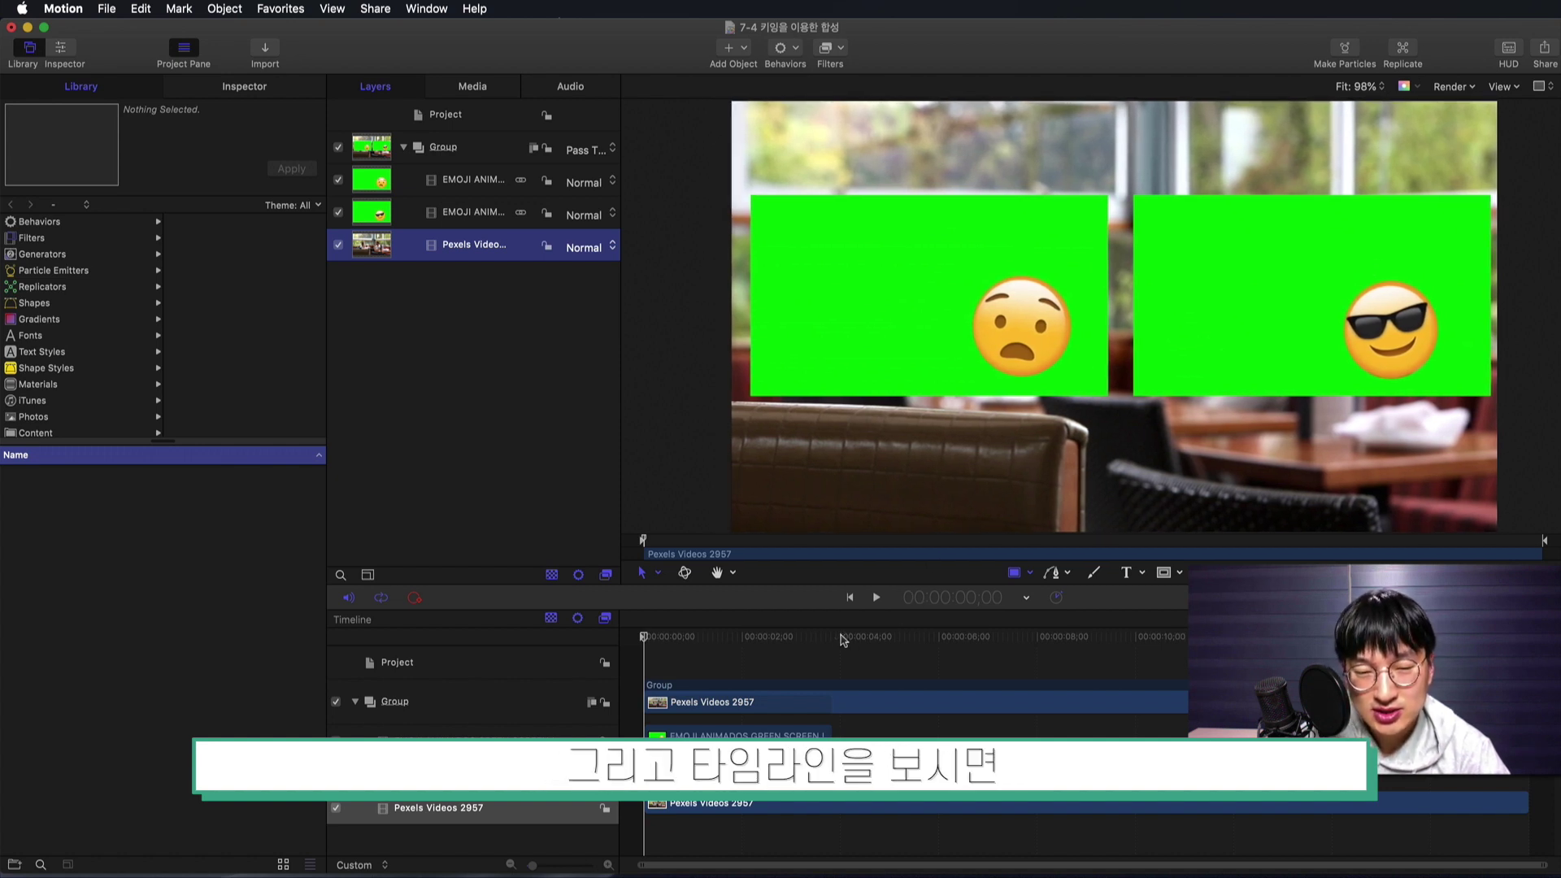
click(810, 638)
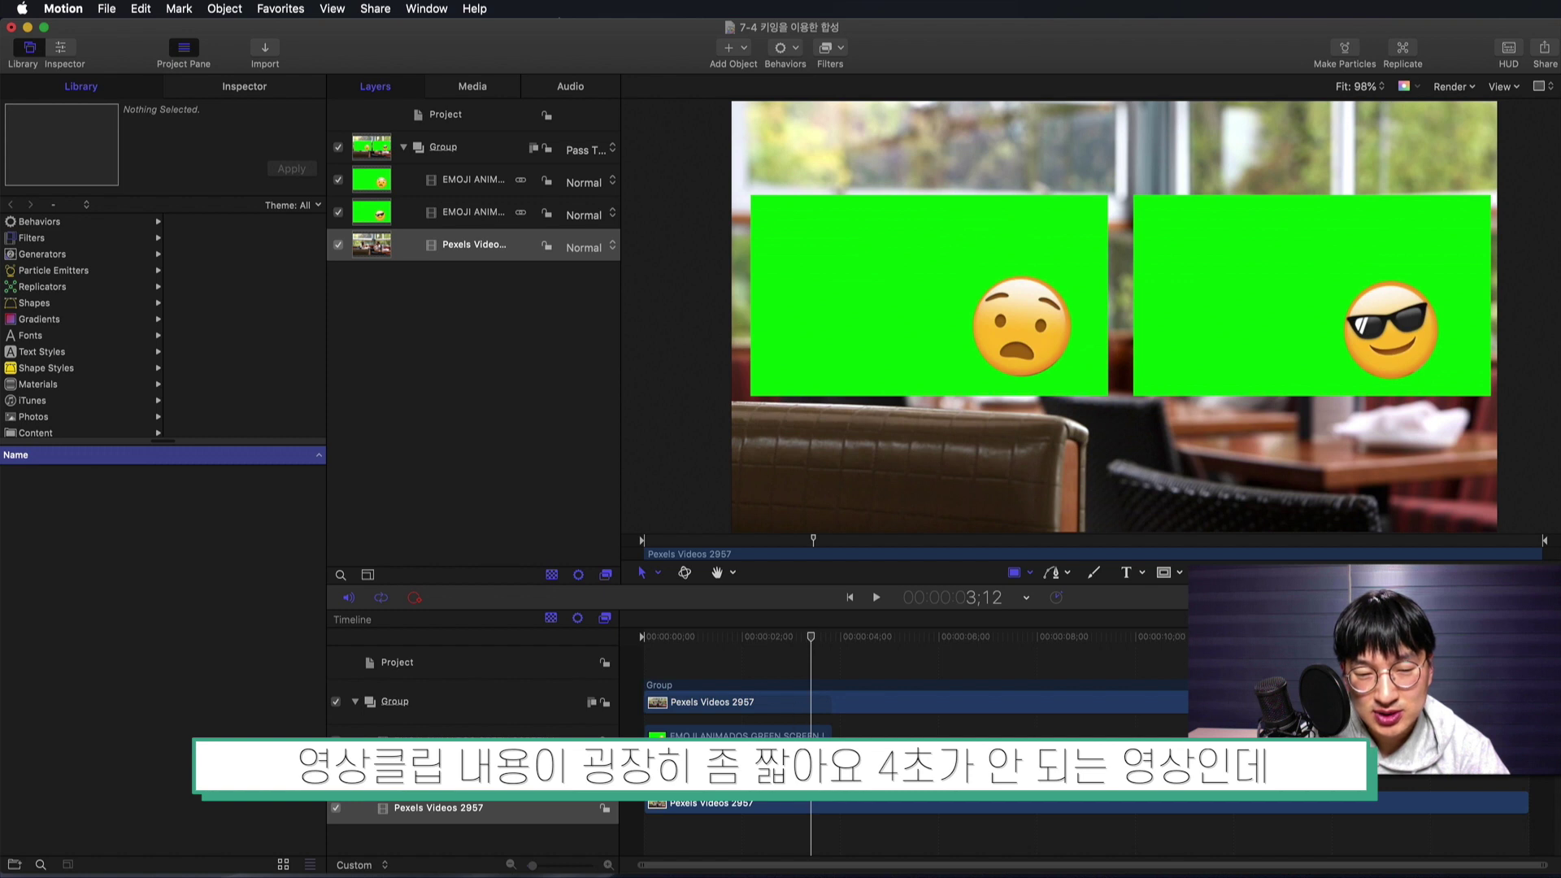
click(474, 212)
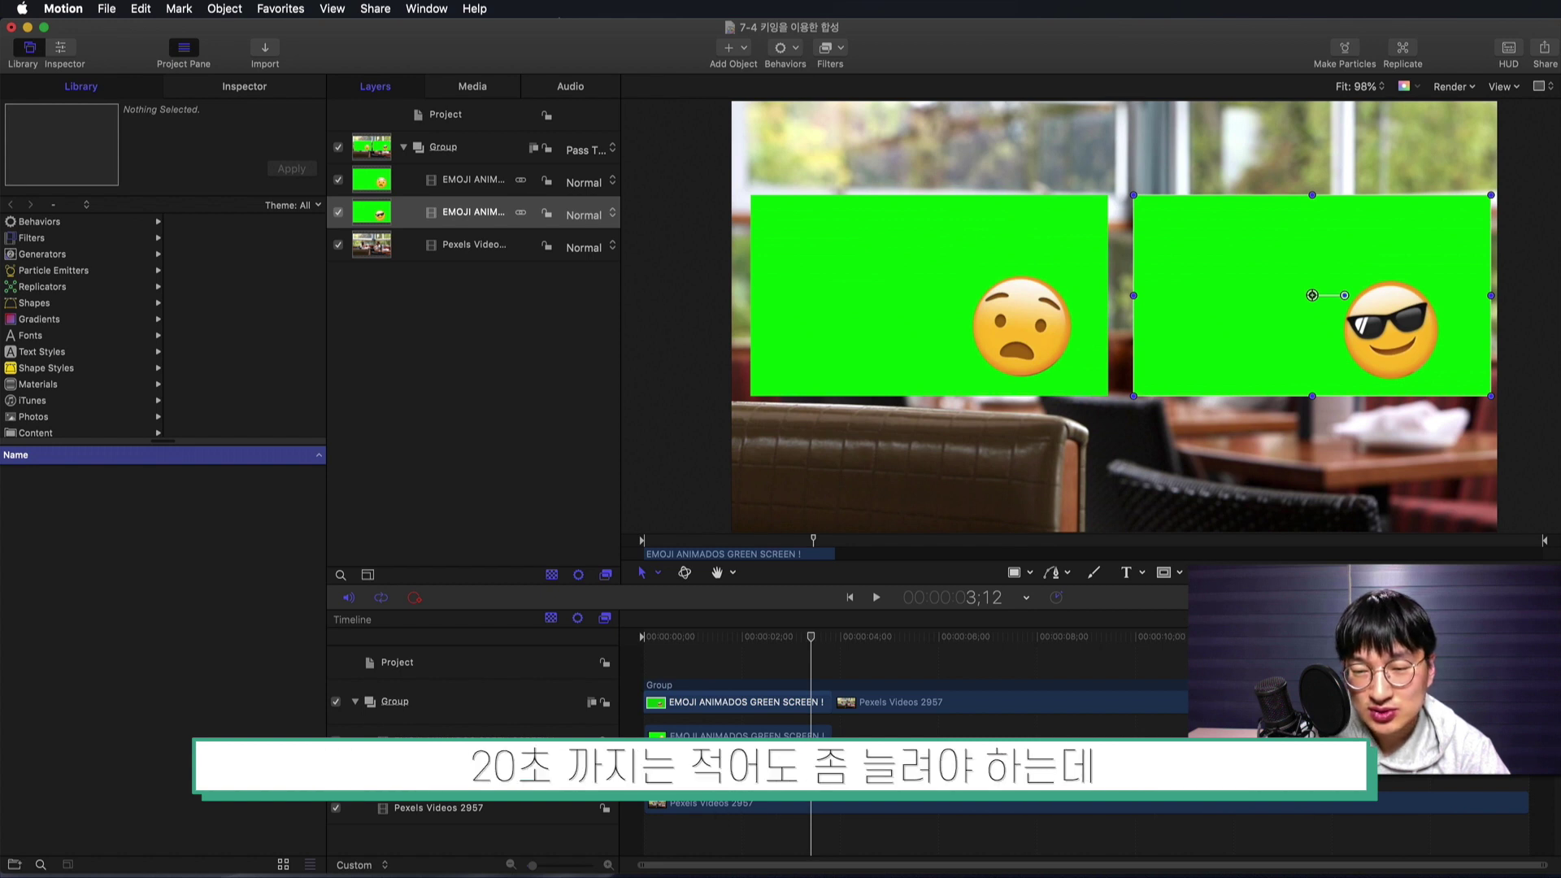
key(End)
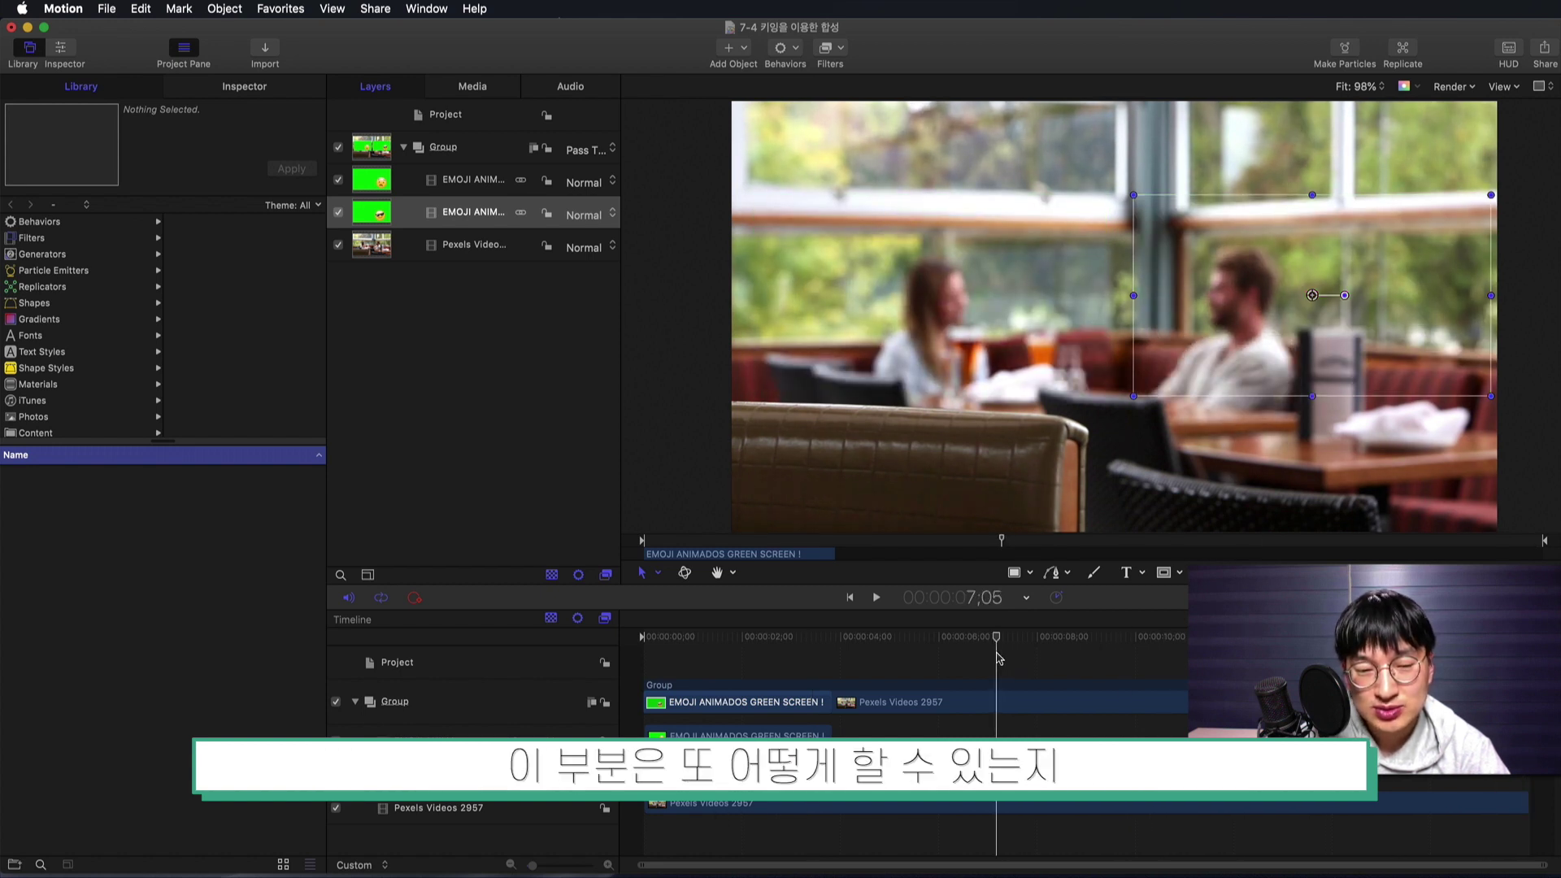
click(997, 639)
drag(839, 638, 707, 638)
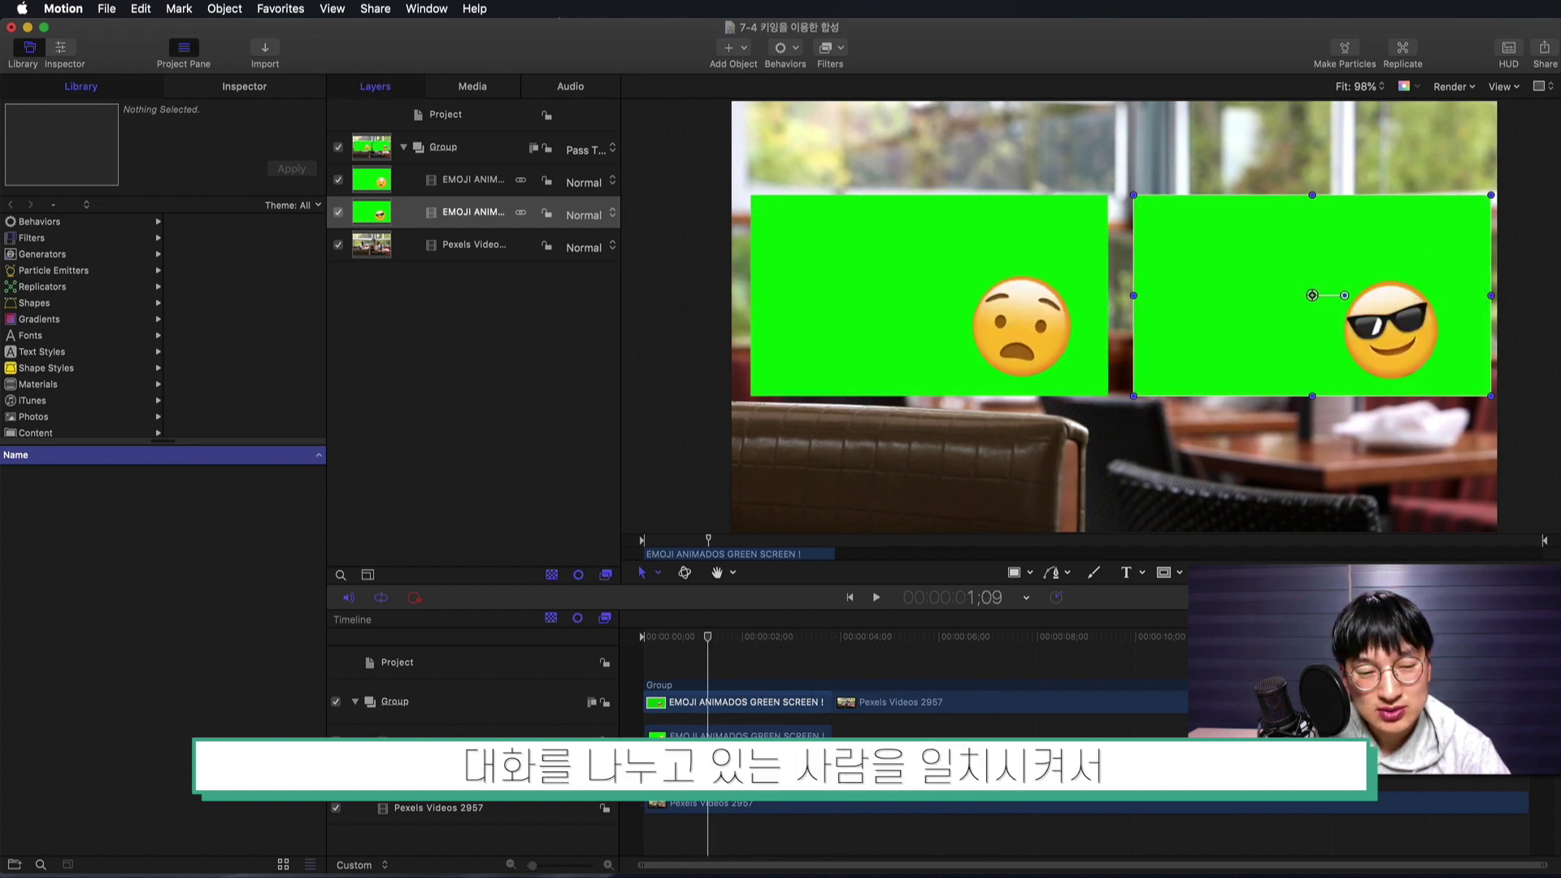
key(ctrl+t)
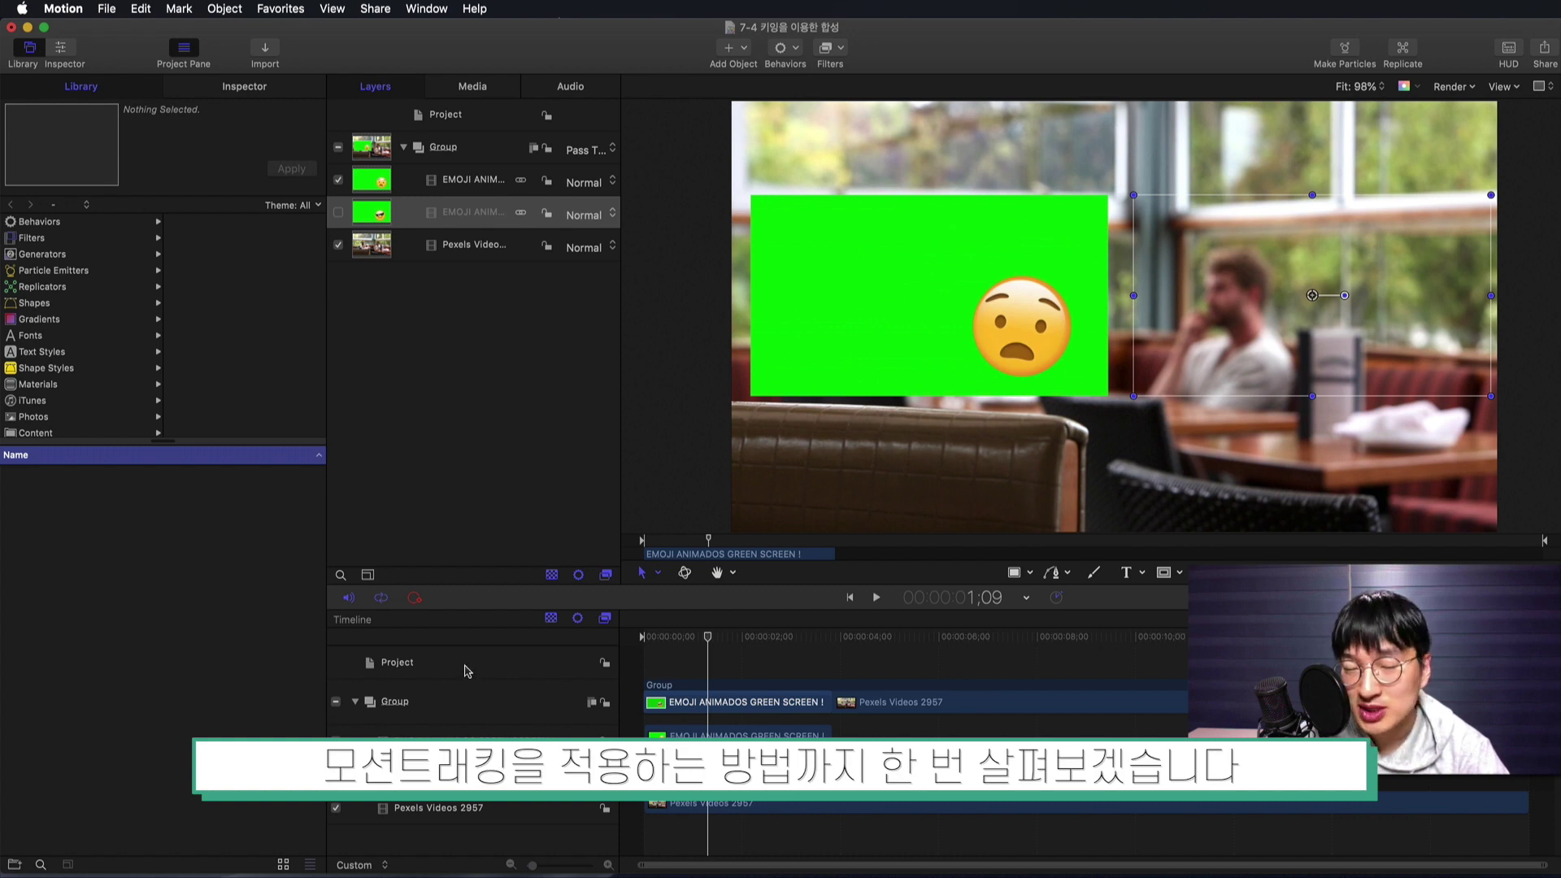
key(ctrl+t)
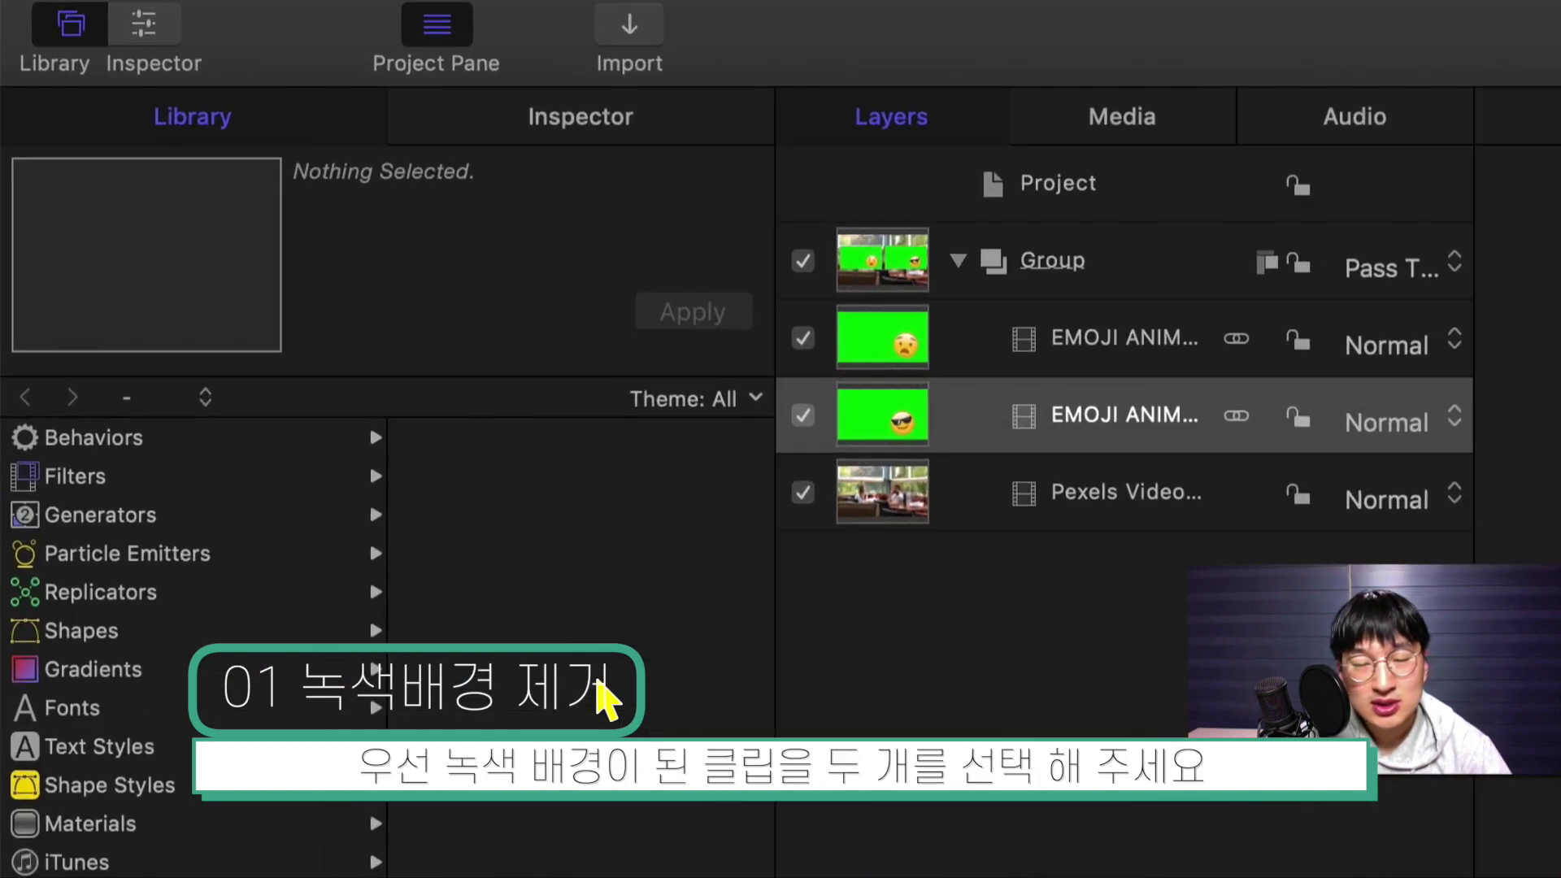
Apply the Keyer filter from the Keying category to both green-screen emoji clips
click(1105, 345)
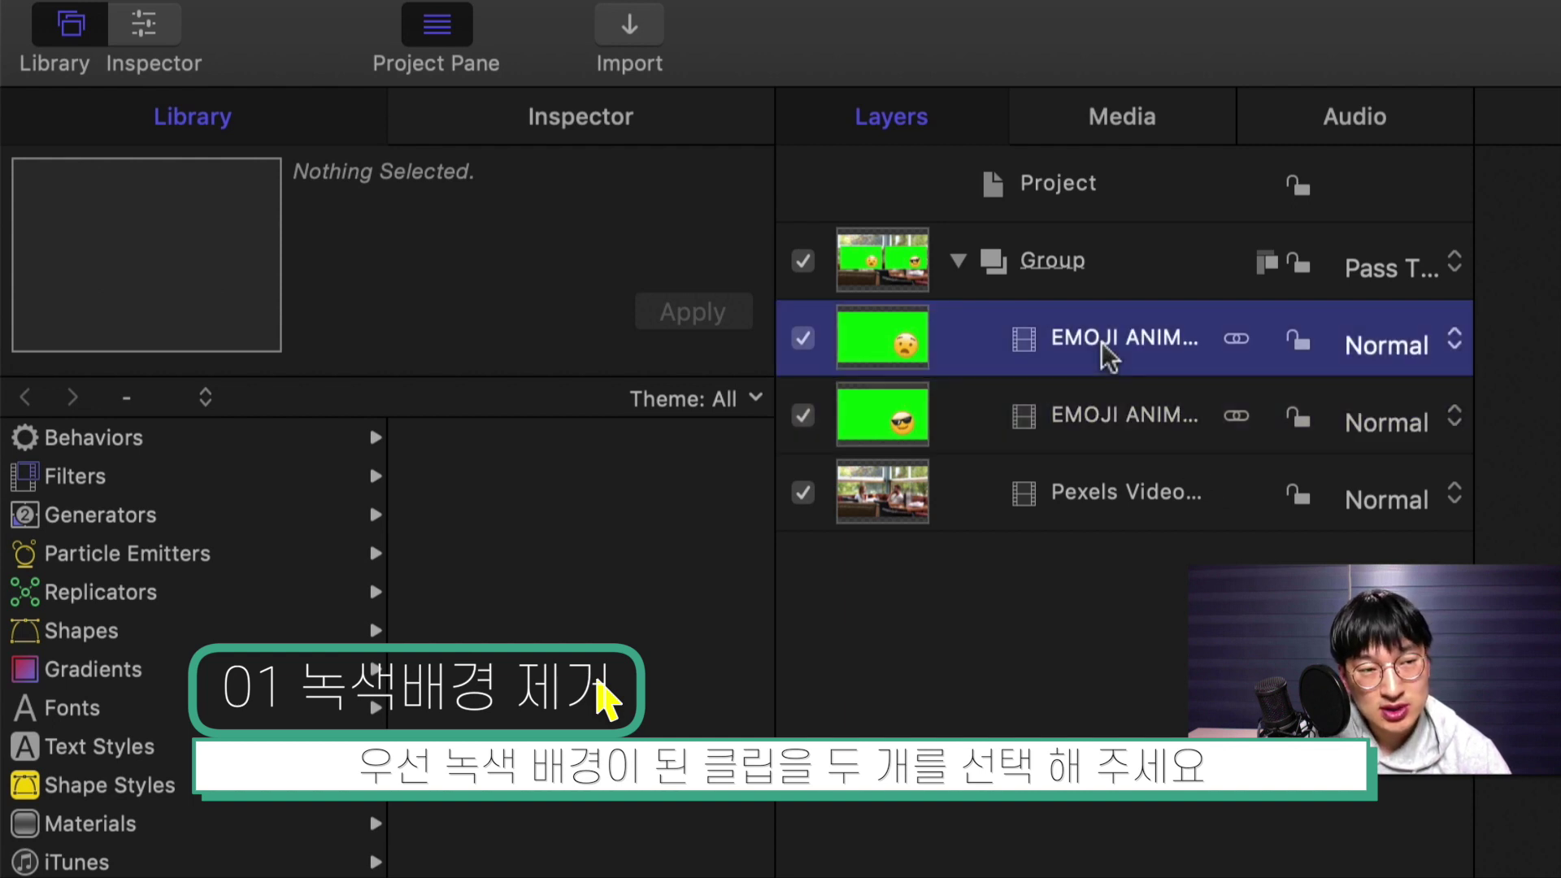
shift+click(1104, 430)
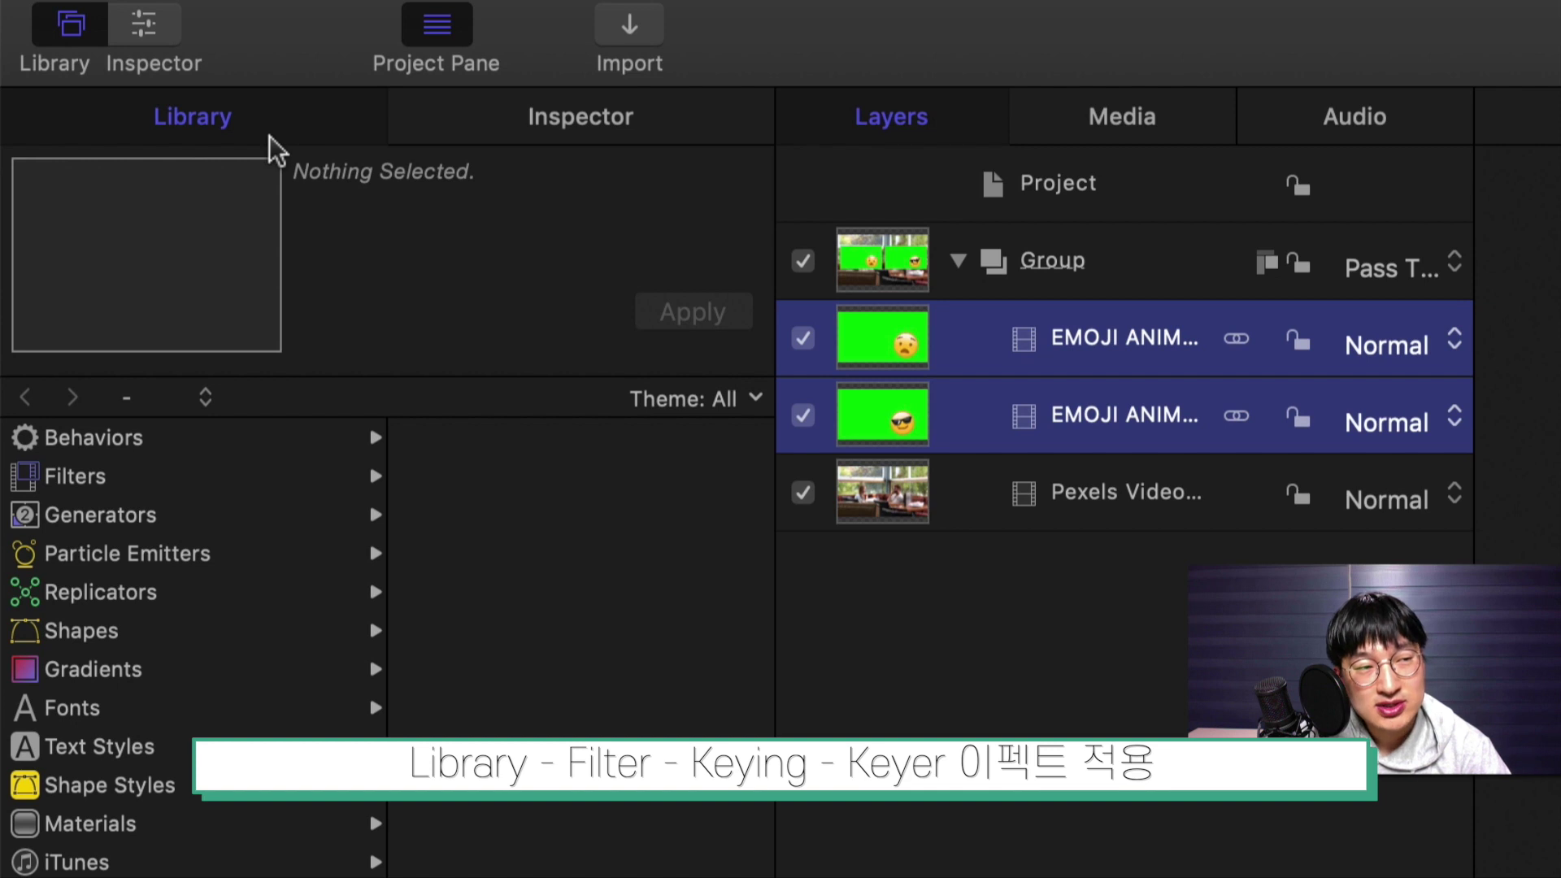
click(125, 476)
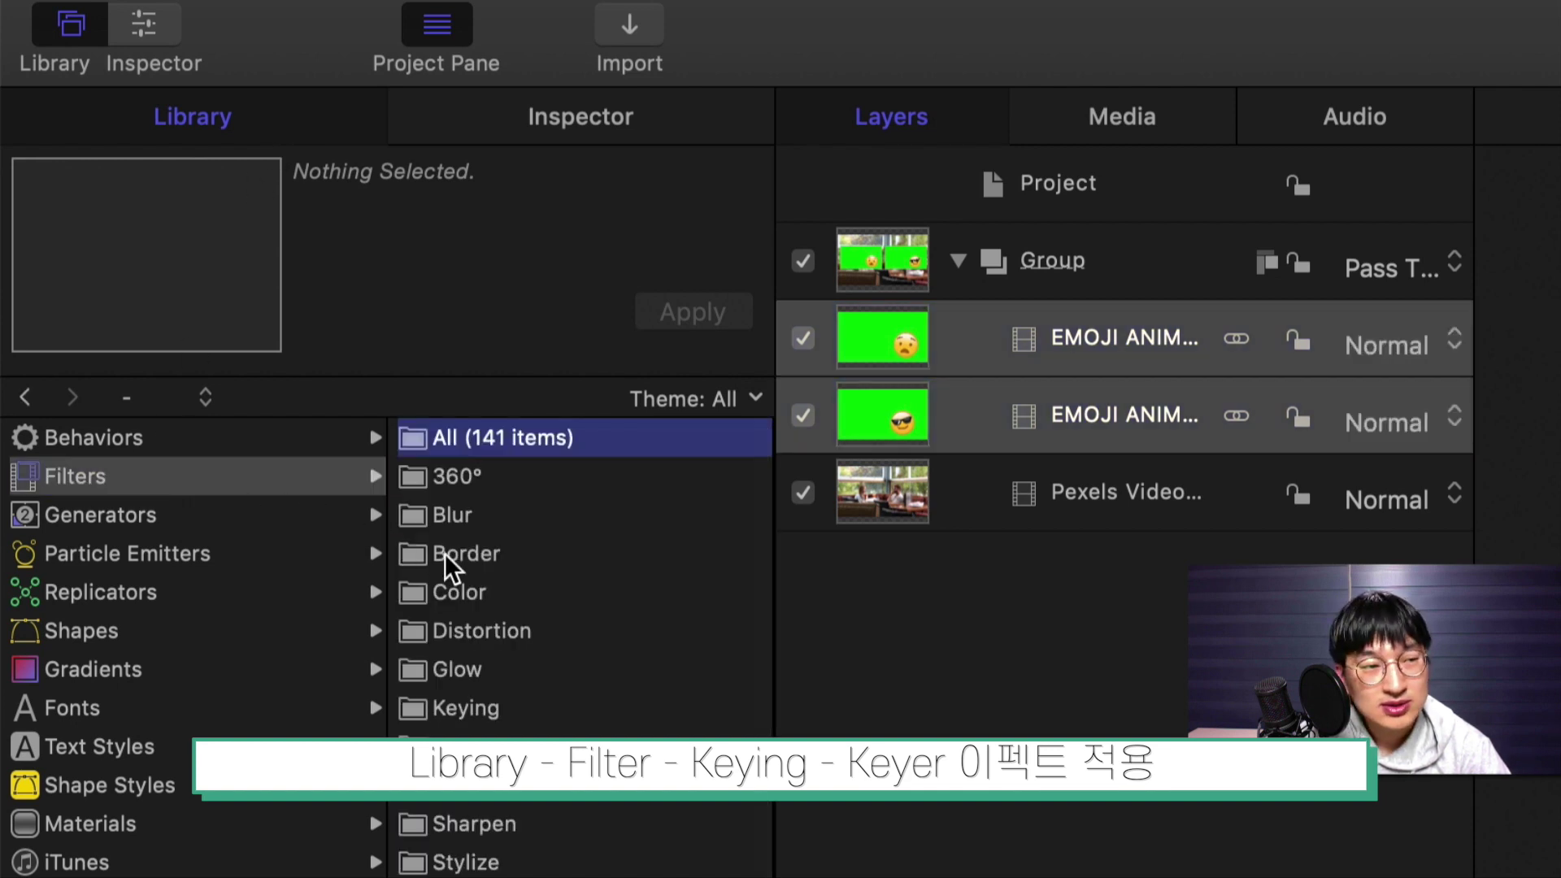
click(444, 709)
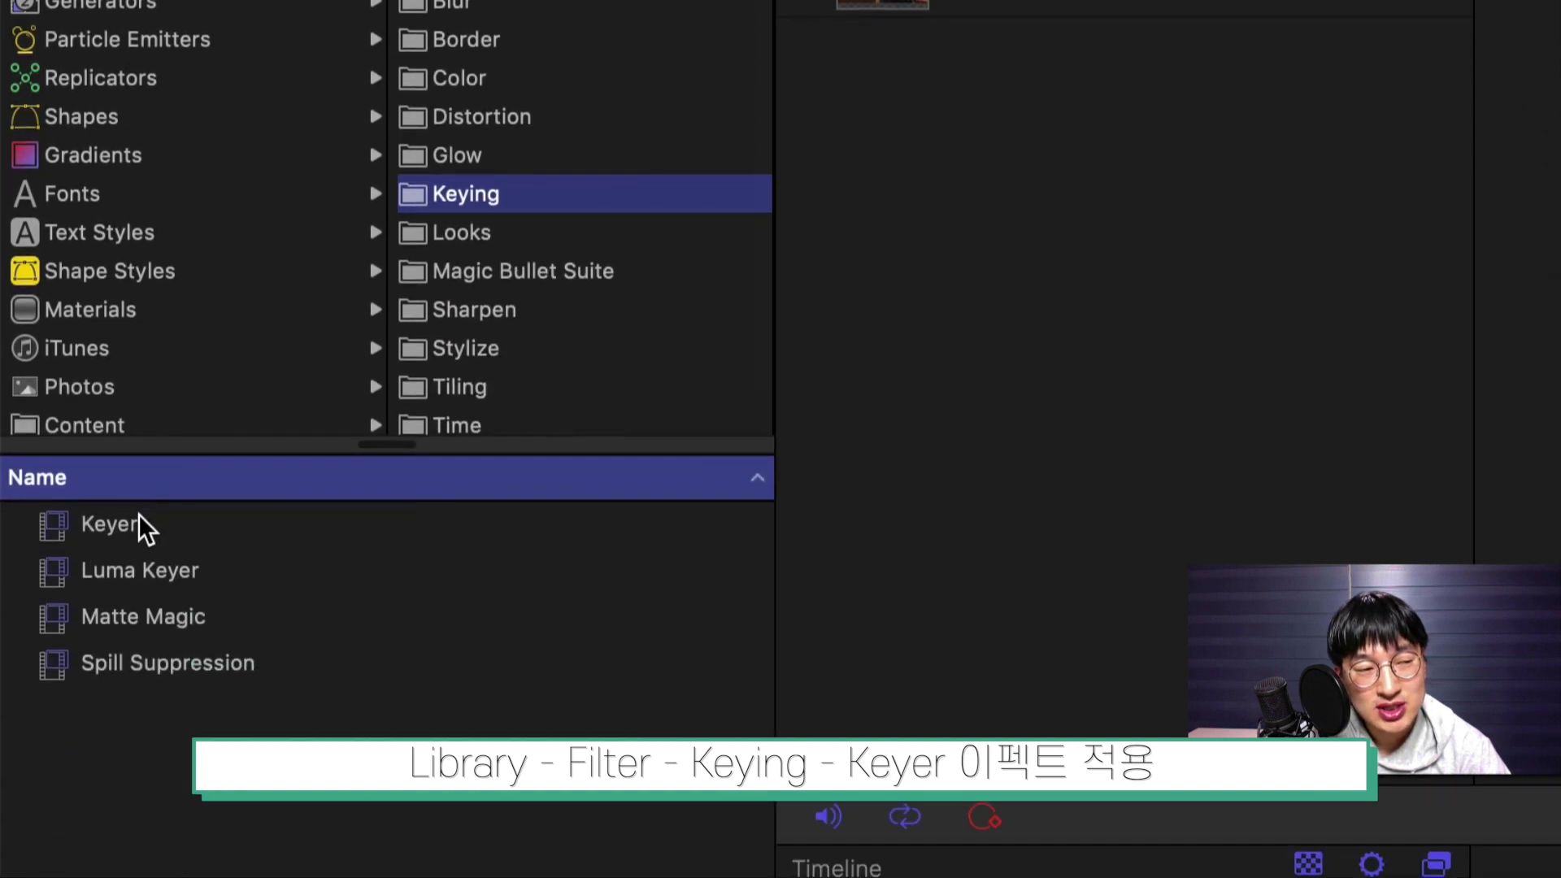
click(139, 521)
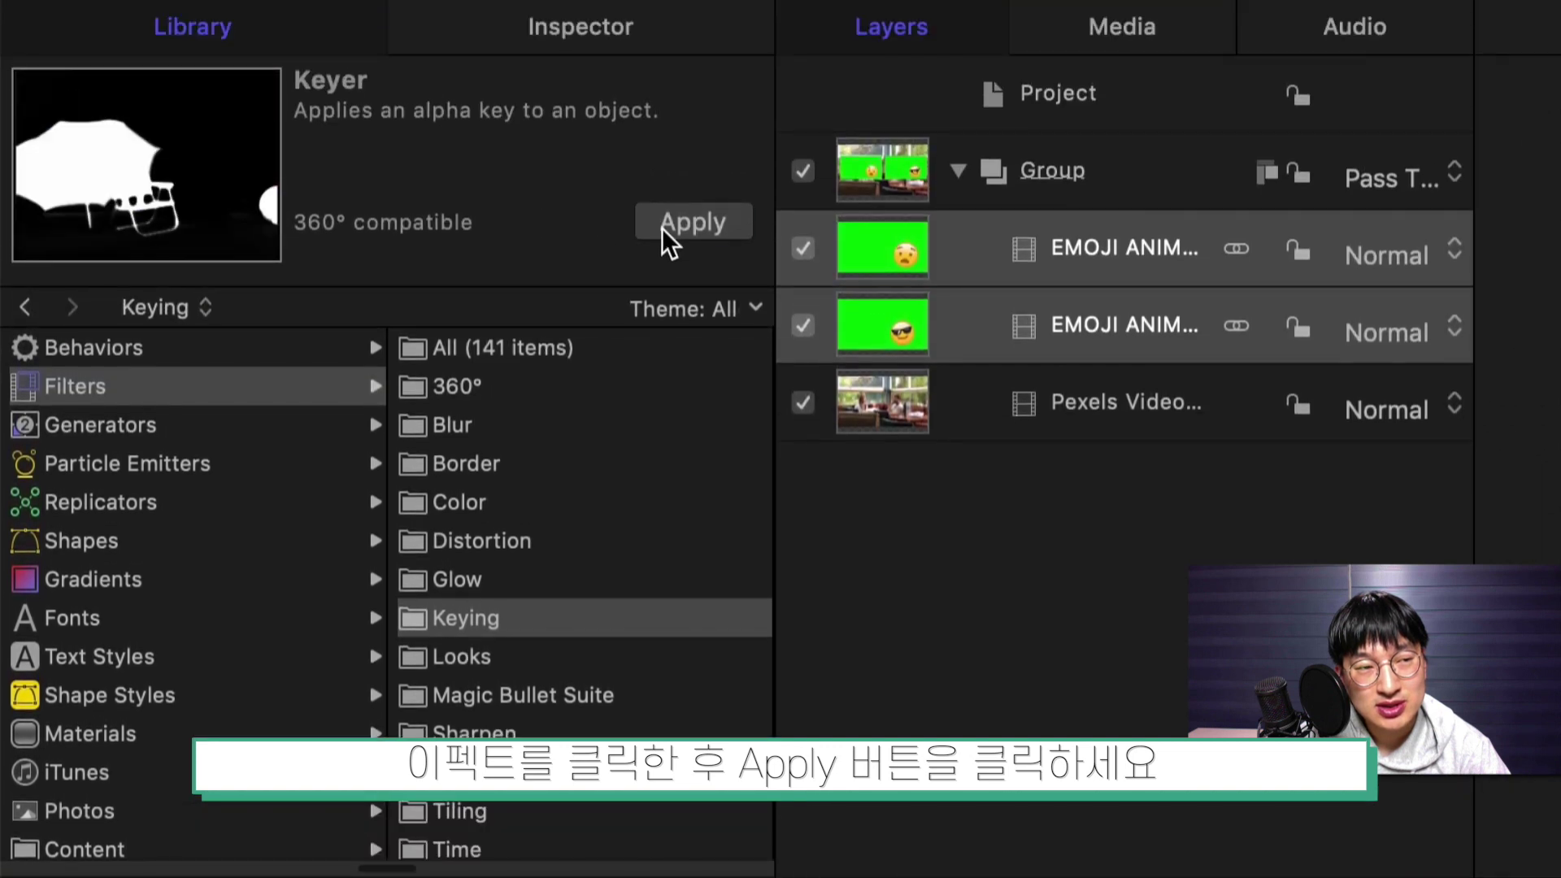
click(683, 222)
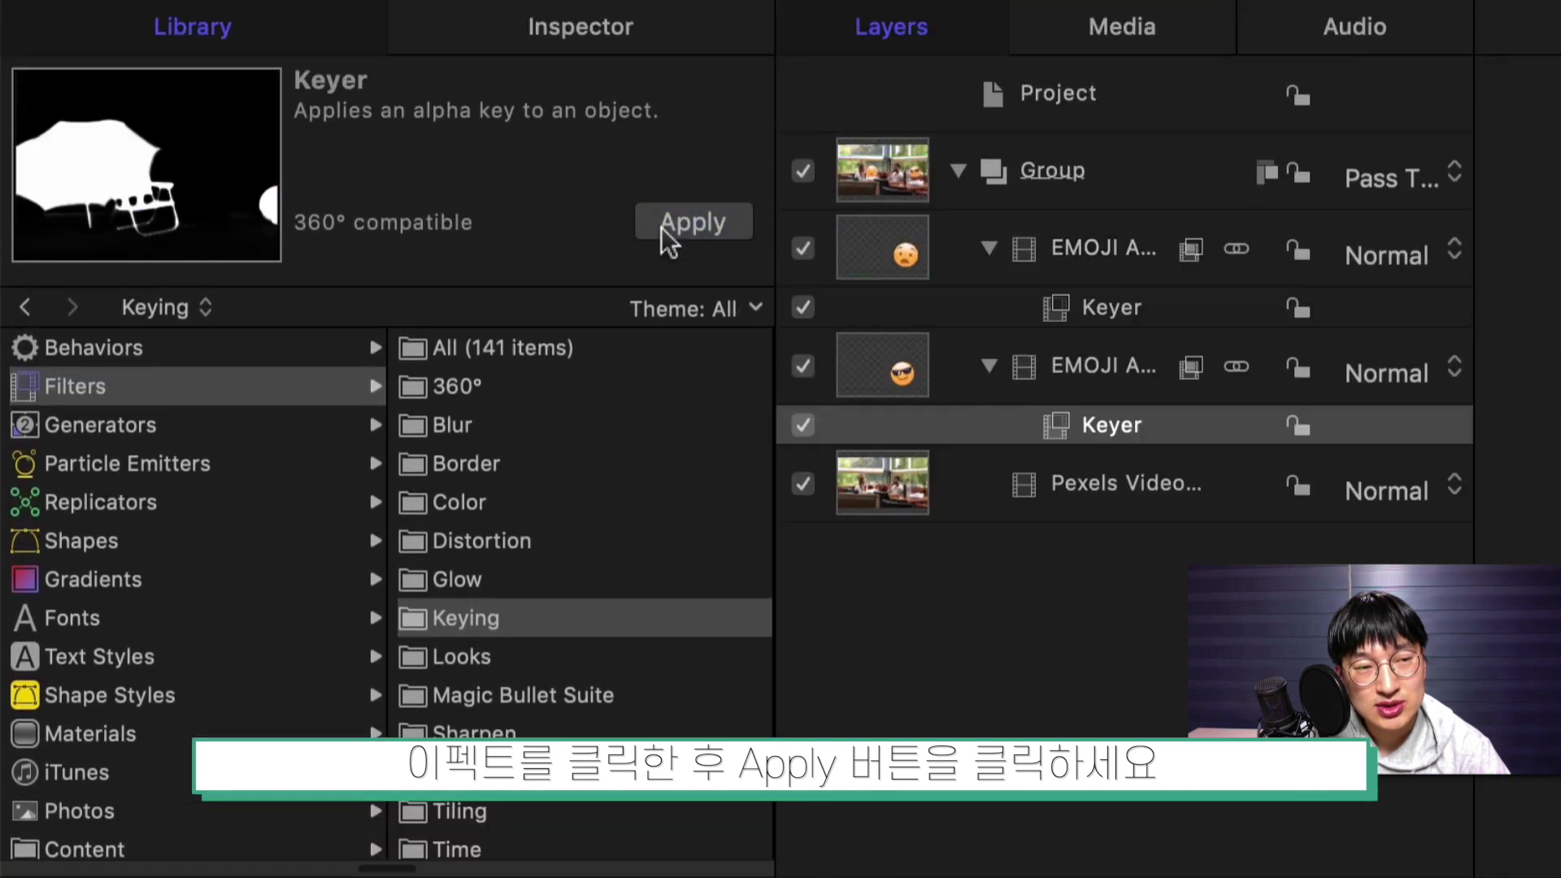
Play back the composite to check the two keyed emoji clips over the café background
click(1113, 264)
click(1099, 395)
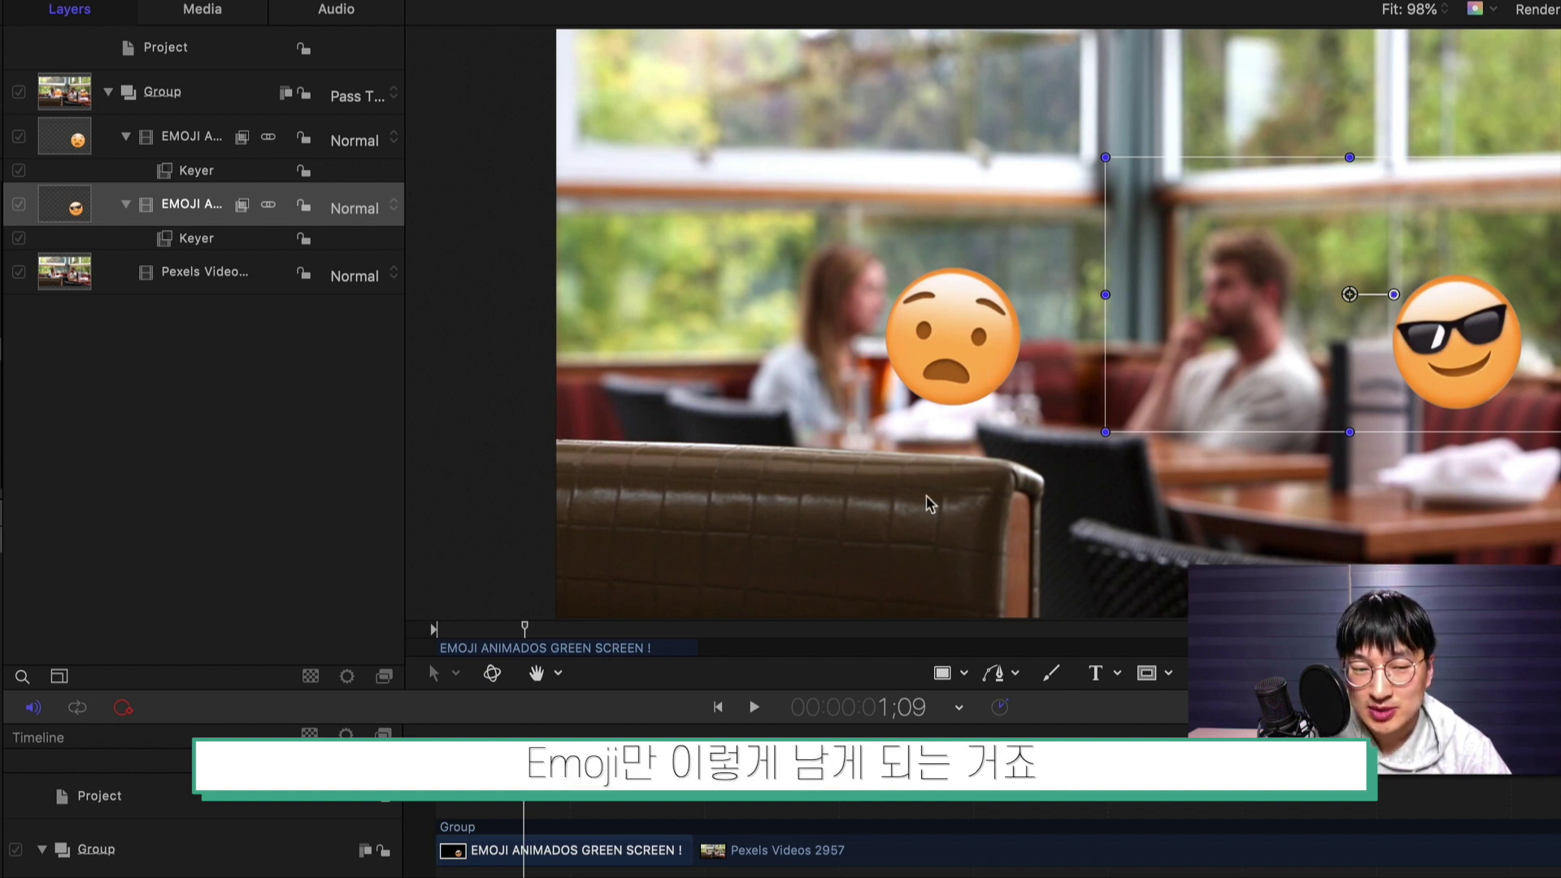
click(525, 684)
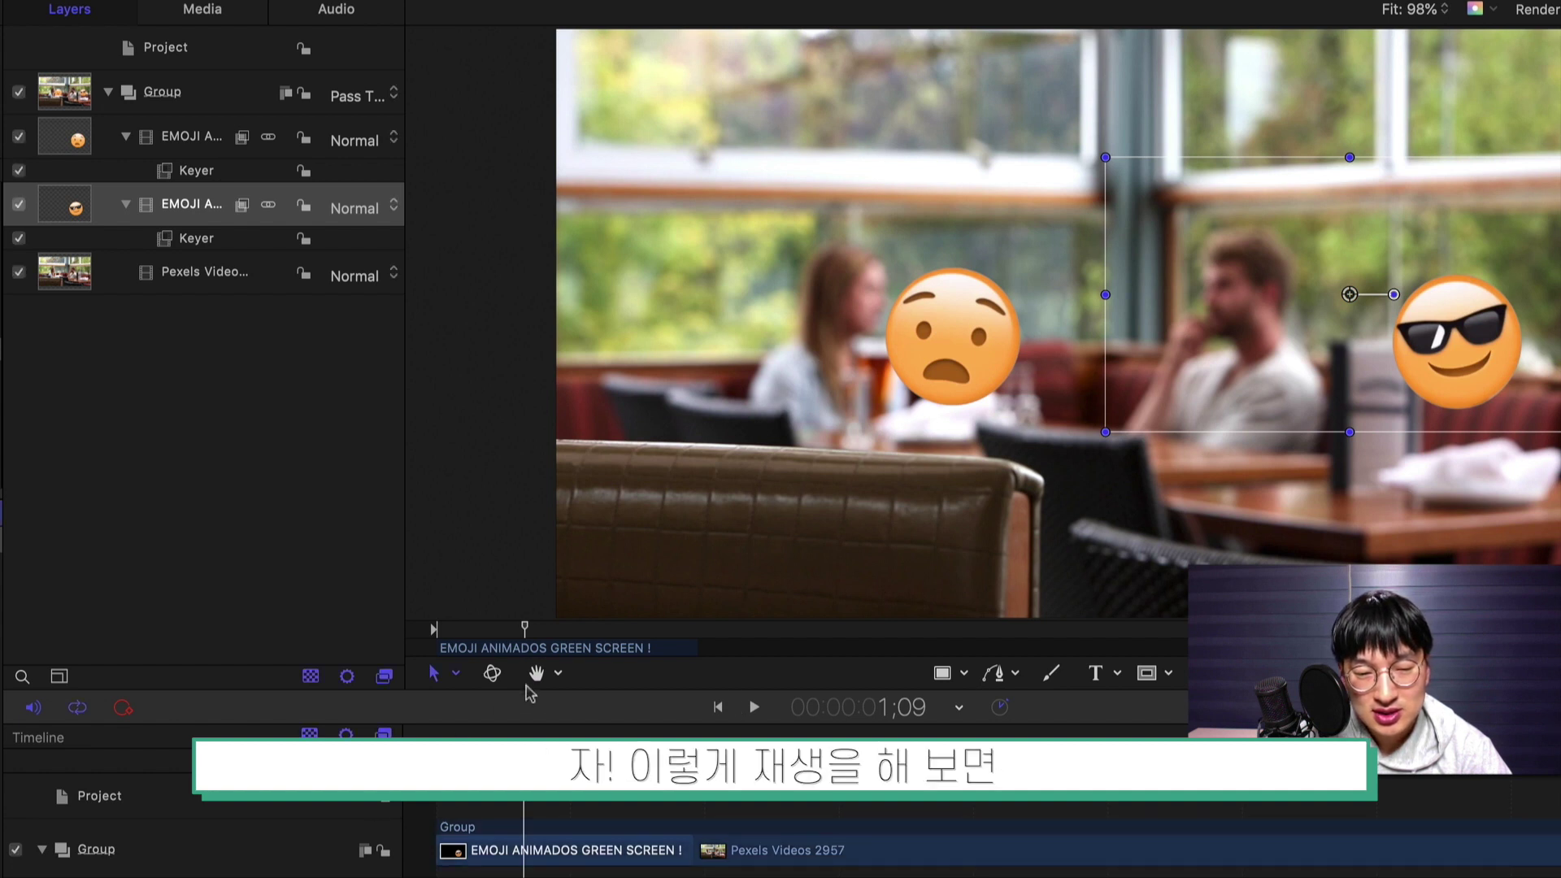
key(space)
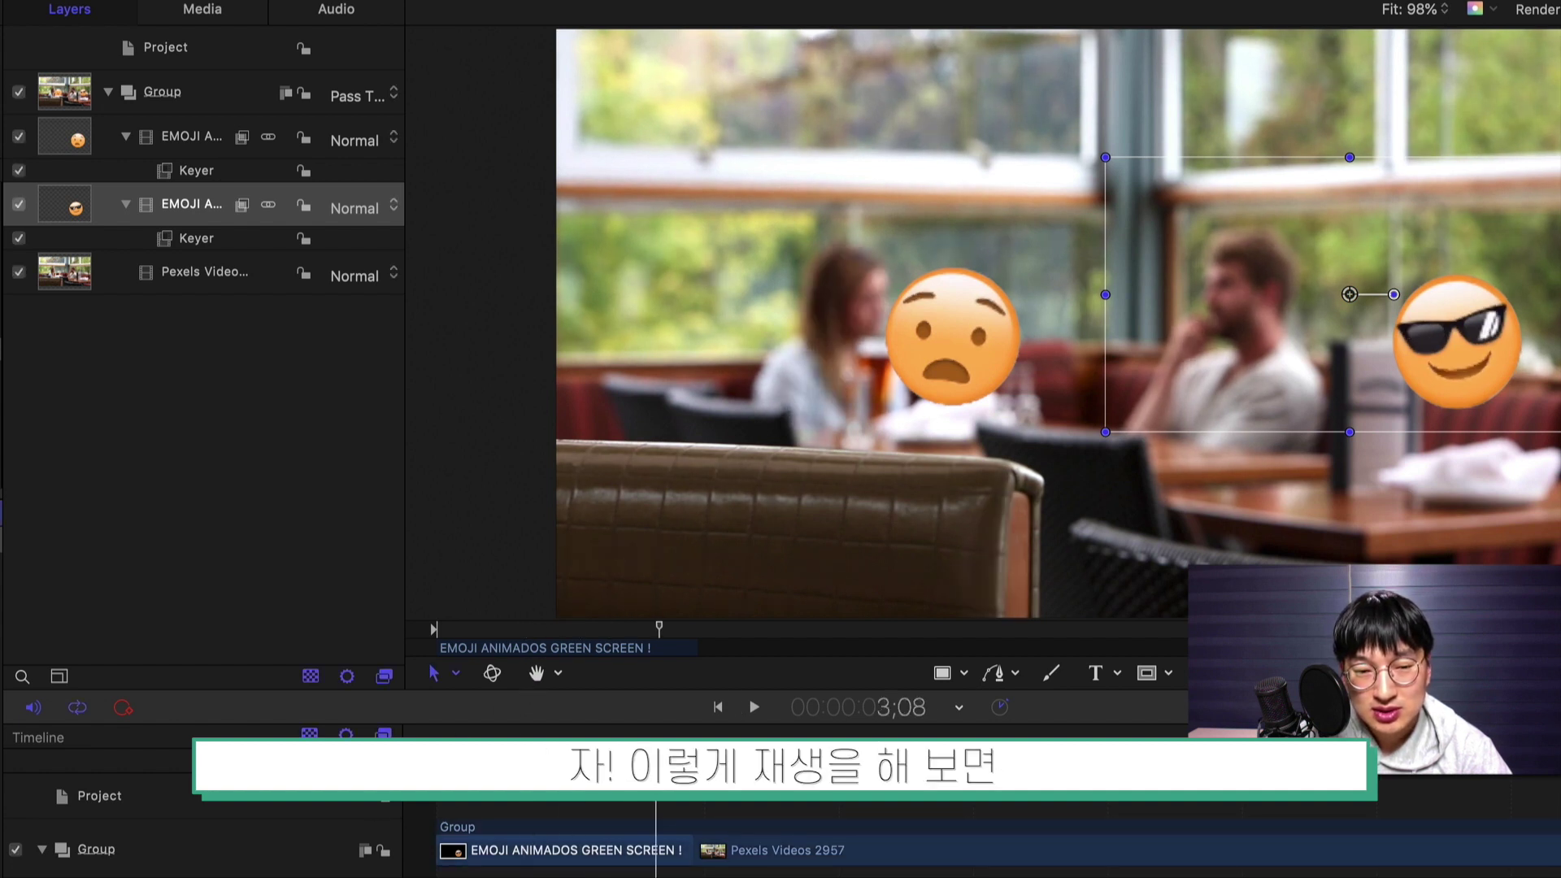
drag(747, 760, 649, 761)
click(691, 720)
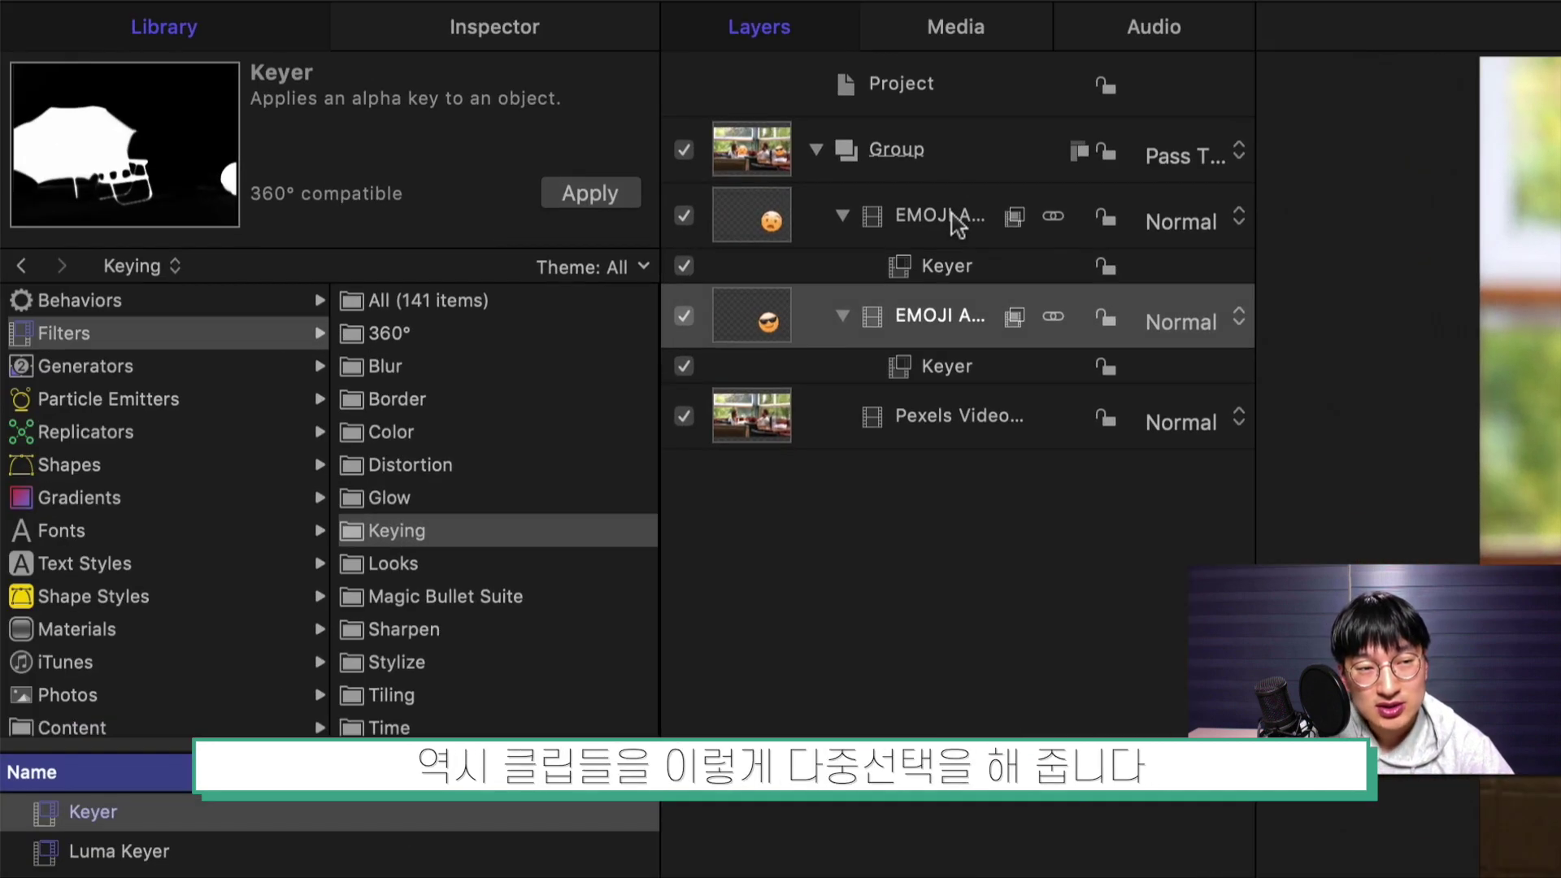
Apply the Loop behavior from the Retiming category to both emoji clips together
super+click(951, 214)
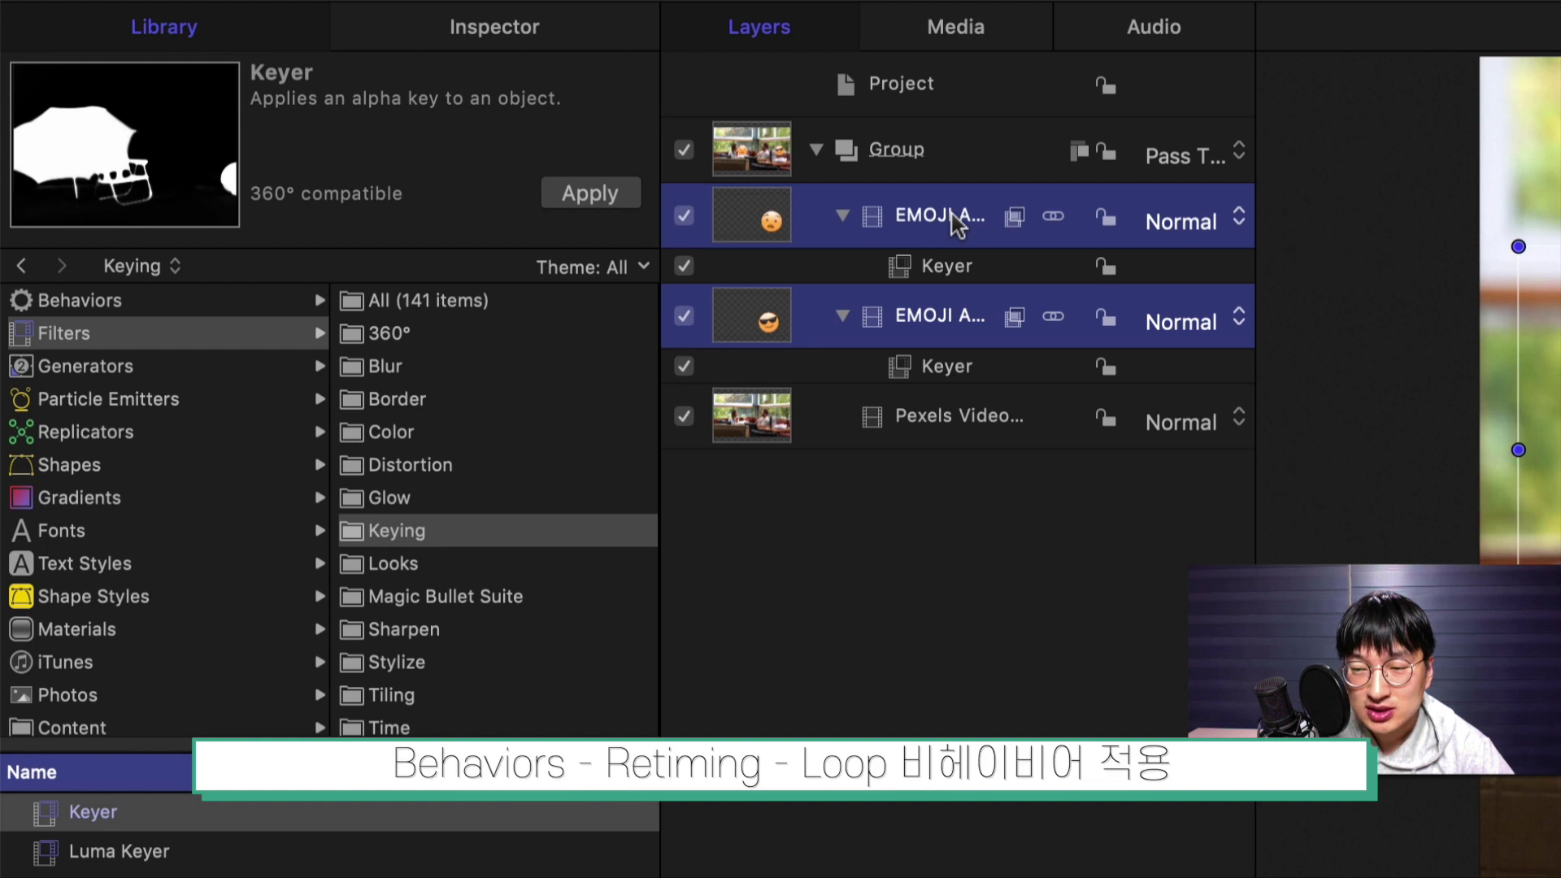
click(112, 300)
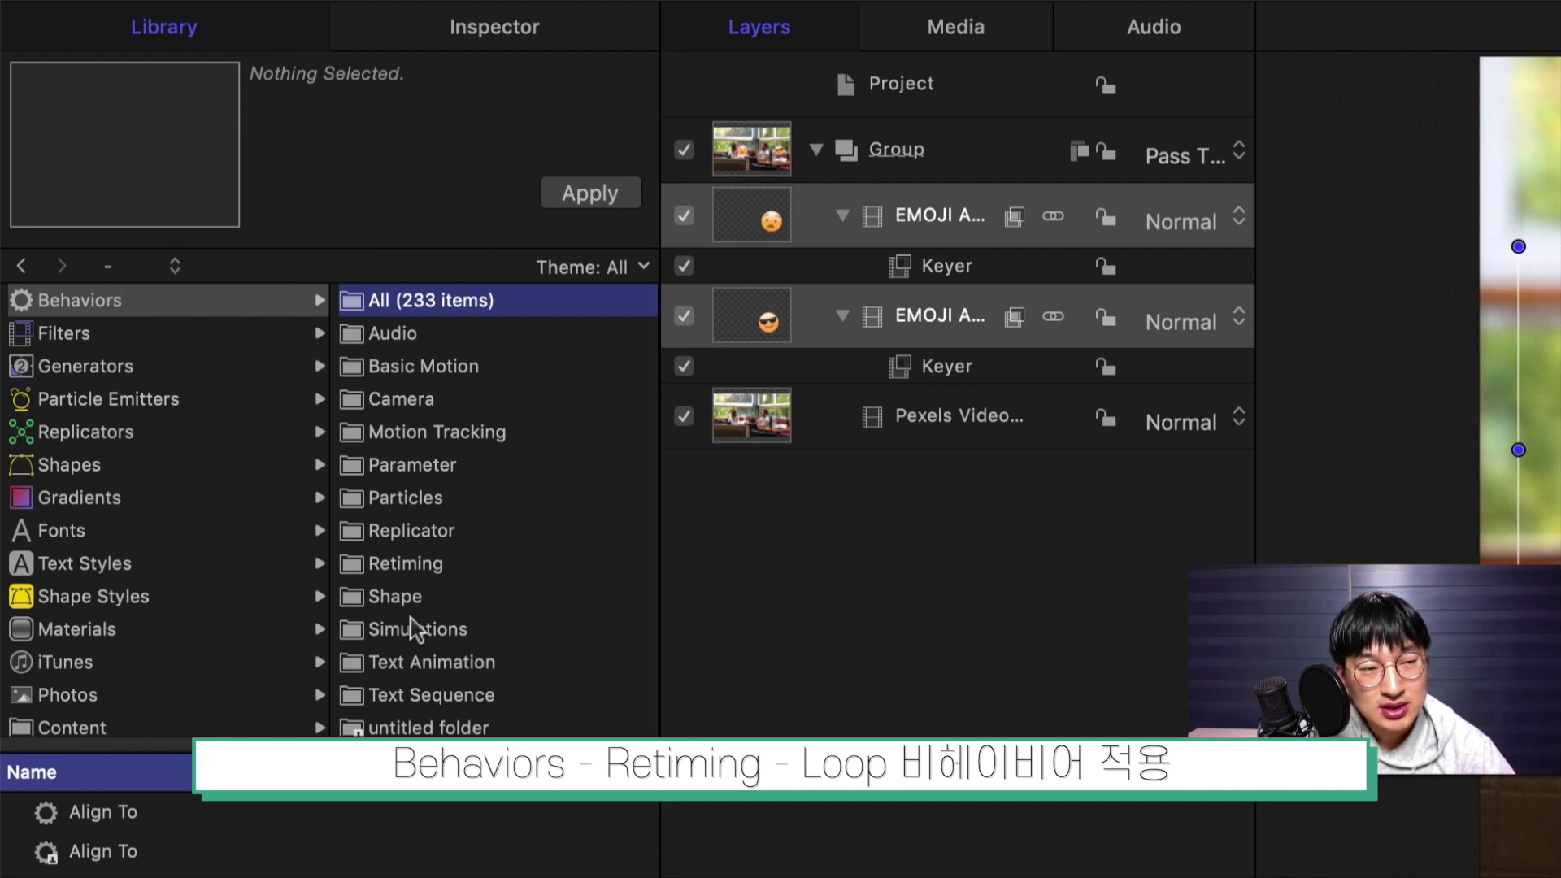
click(436, 569)
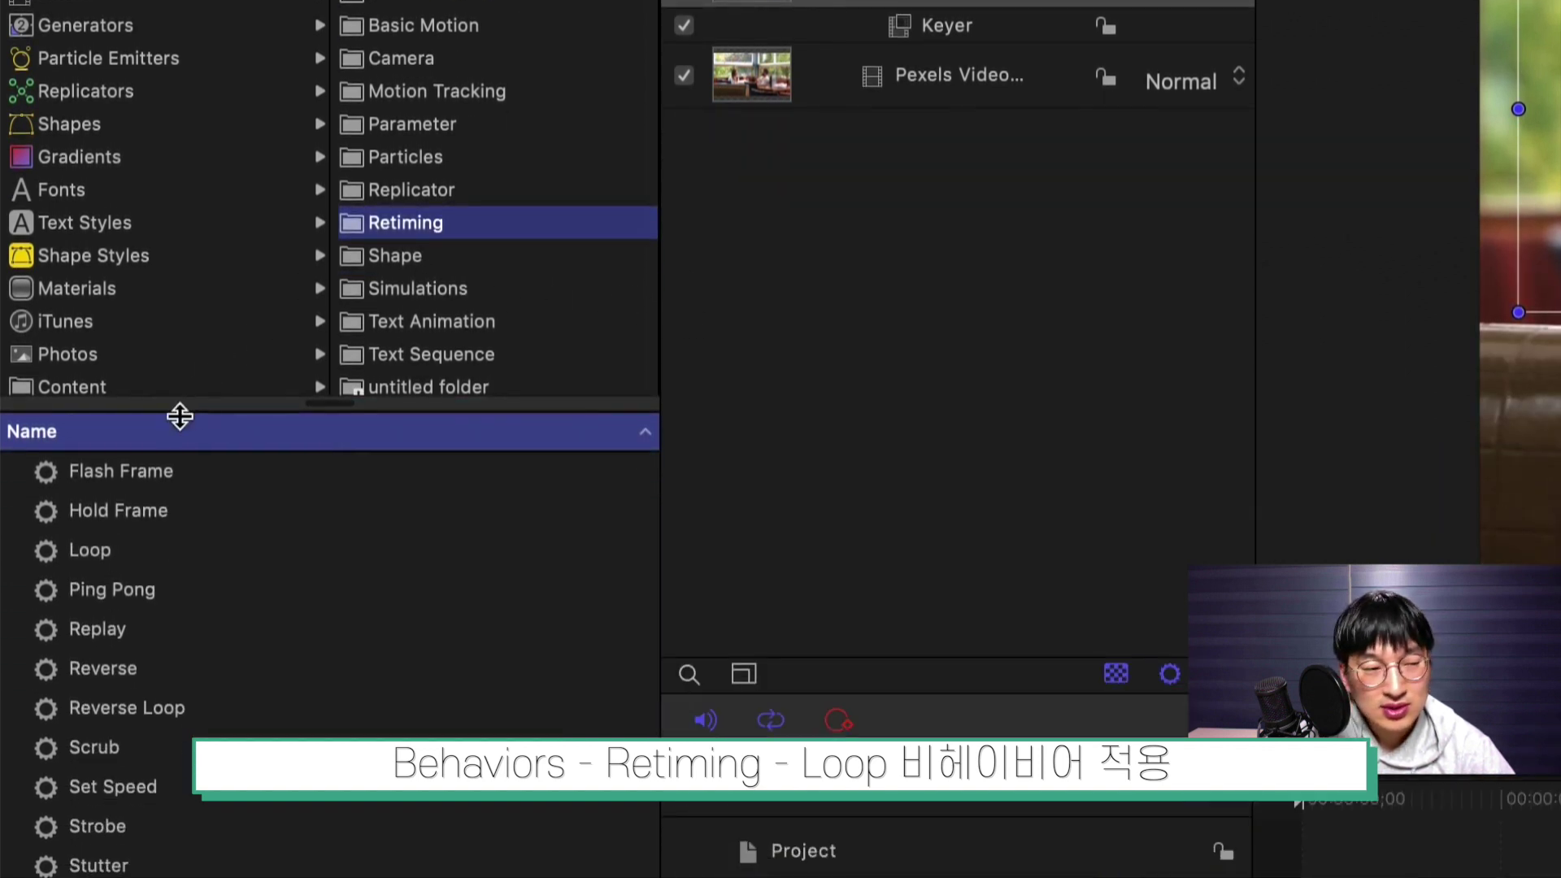
click(122, 498)
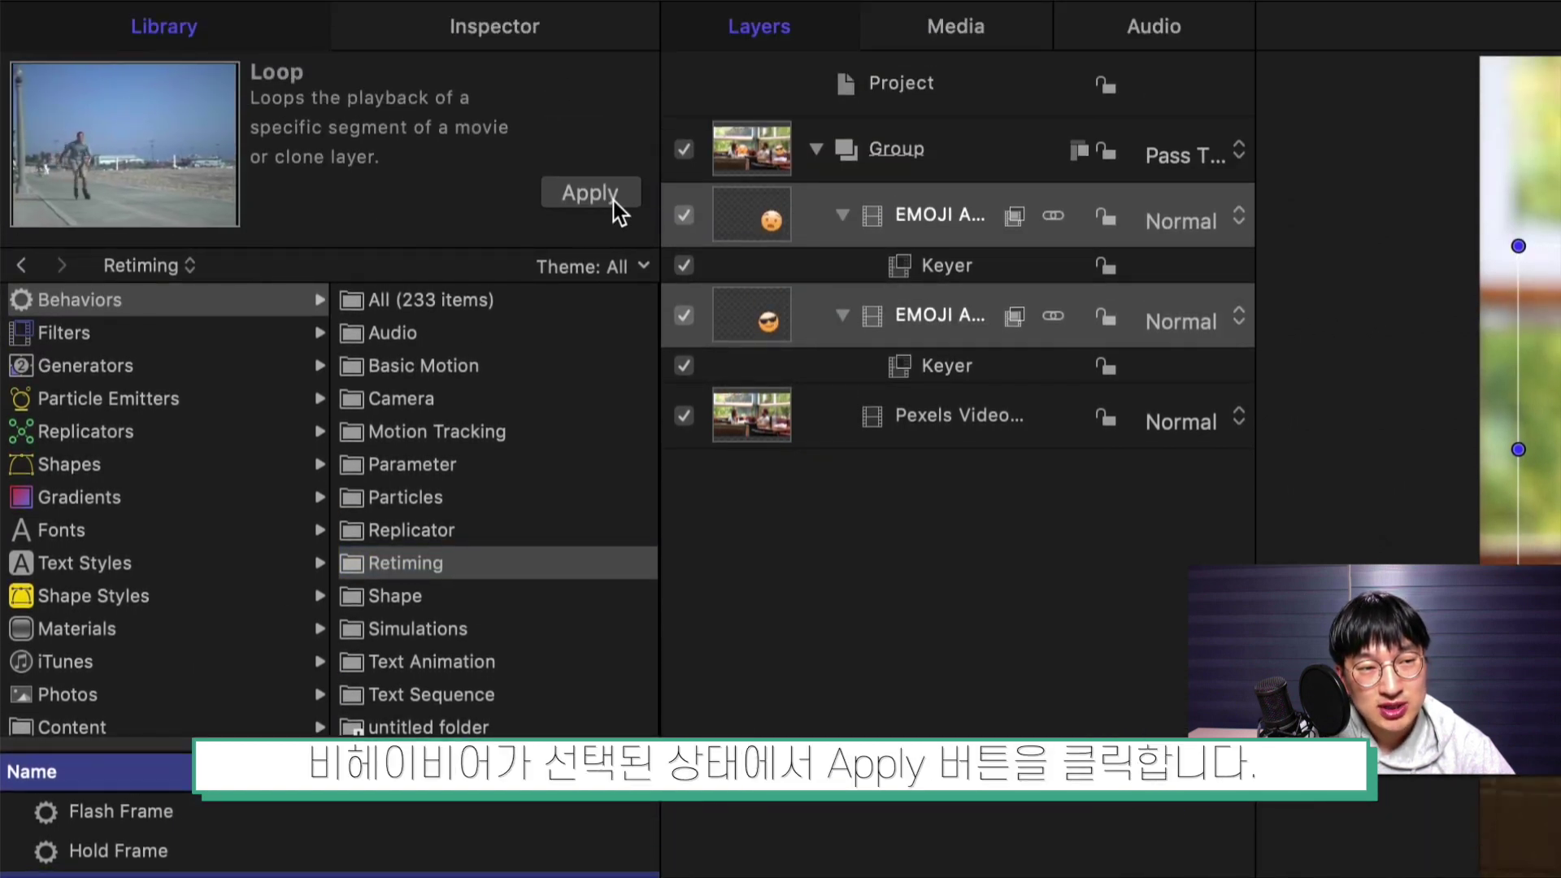
click(611, 200)
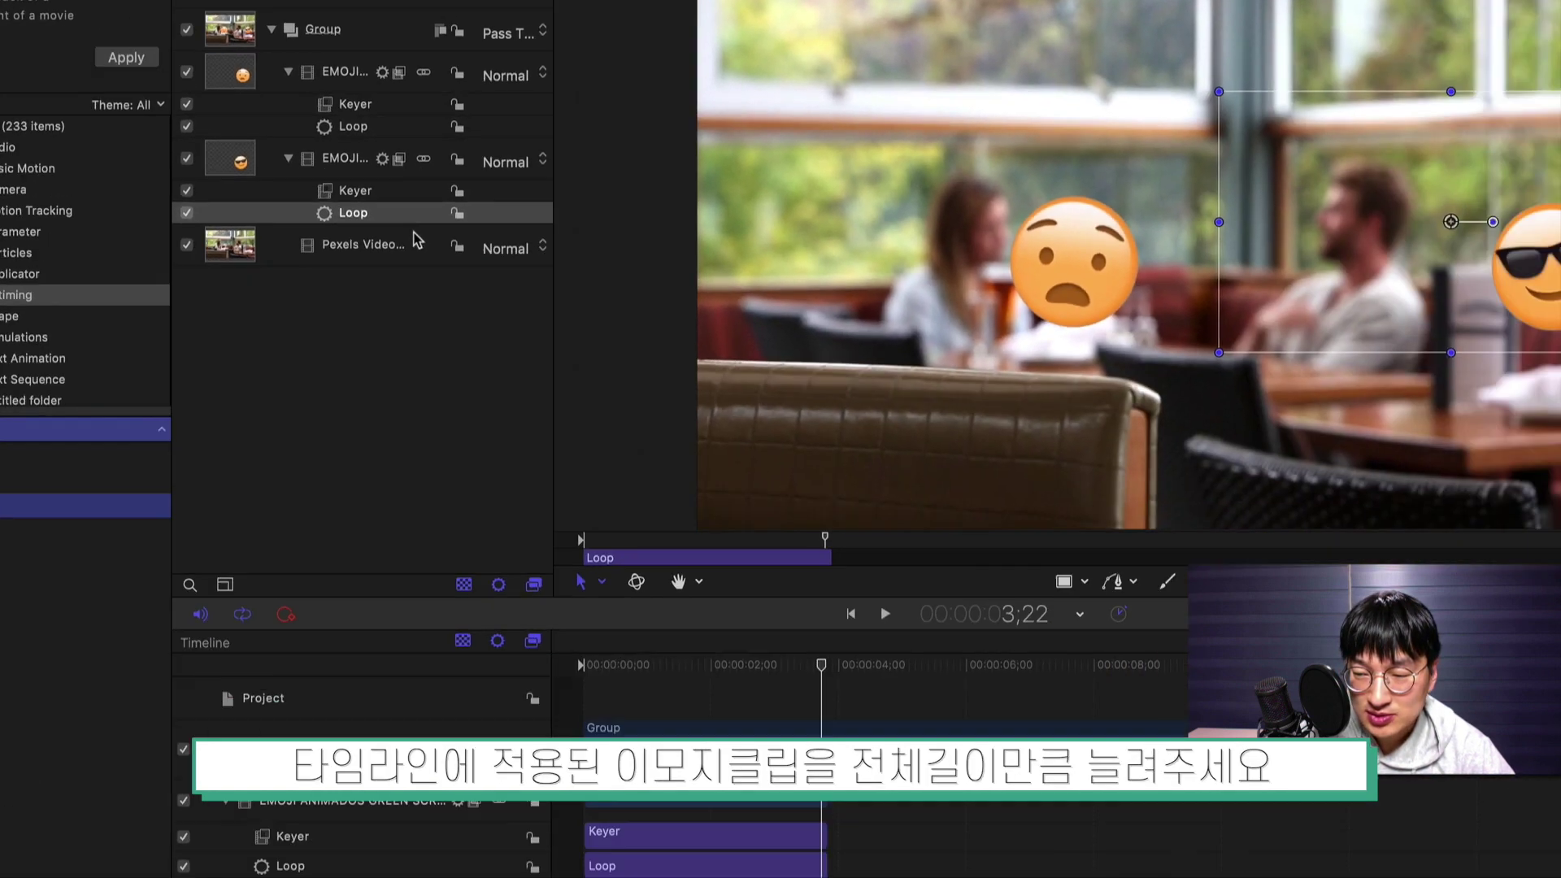
Extend both emoji clips and their Loop behaviors in the timeline to the full length of the project
click(975, 300)
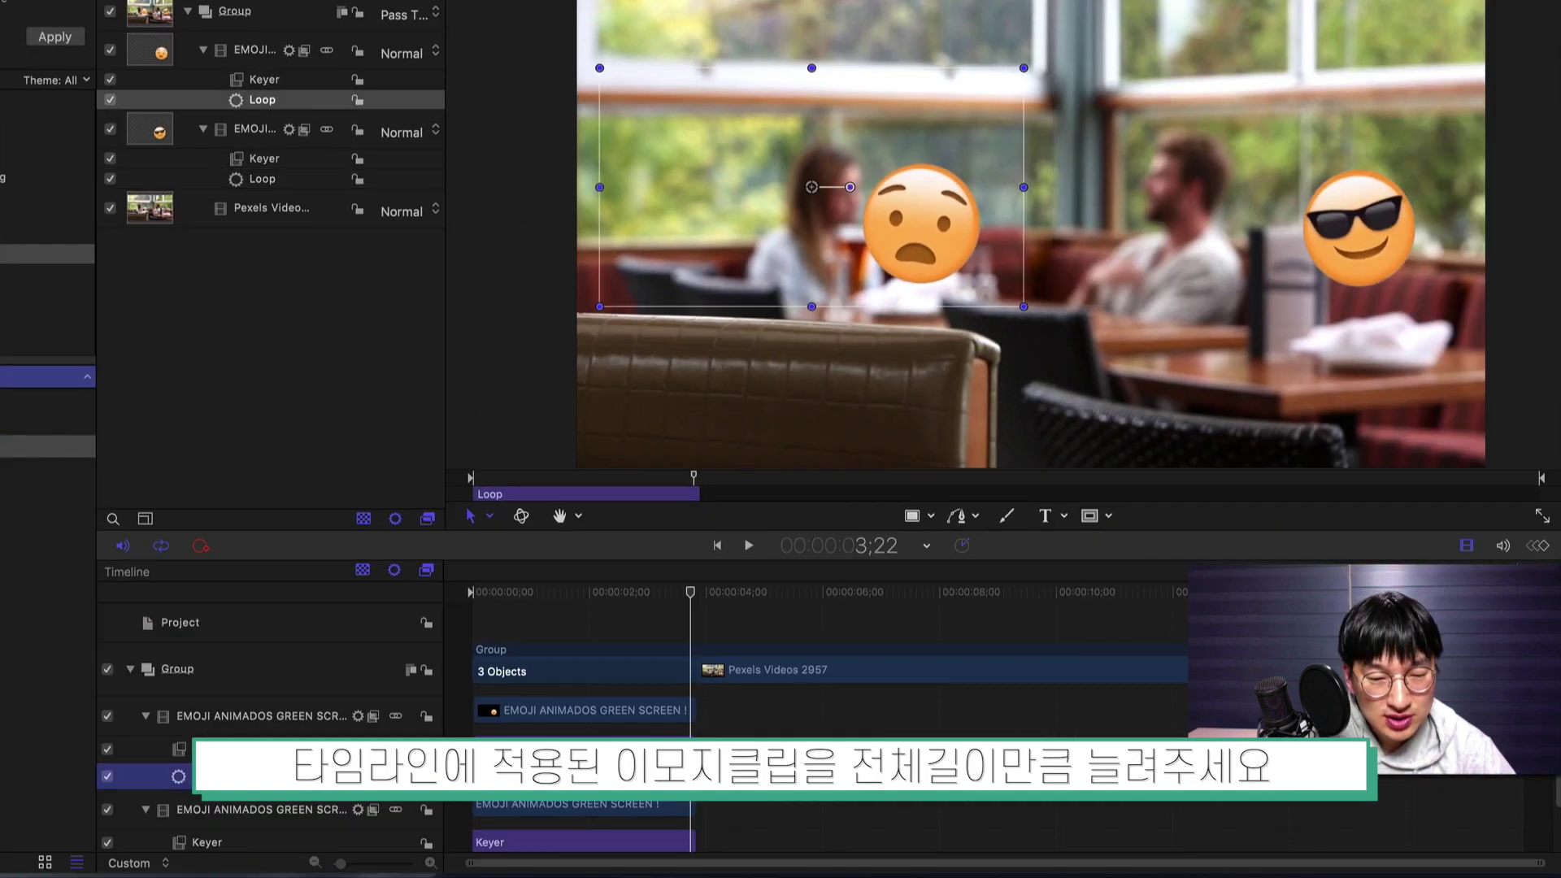
drag(697, 494, 1539, 494)
drag(690, 712, 1335, 712)
click(262, 99)
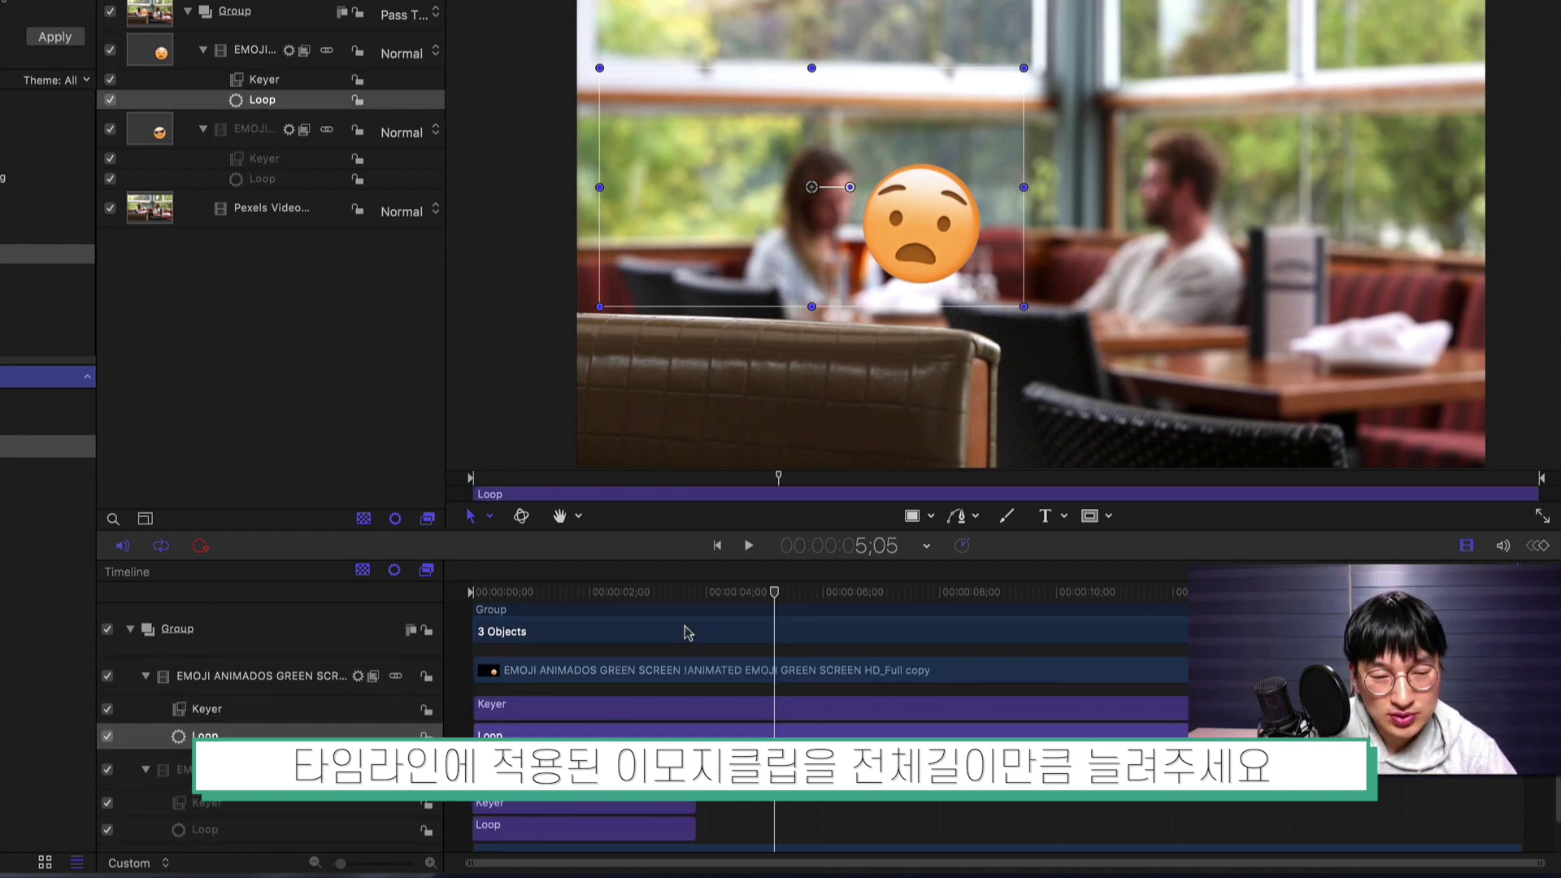
drag(698, 786, 1544, 787)
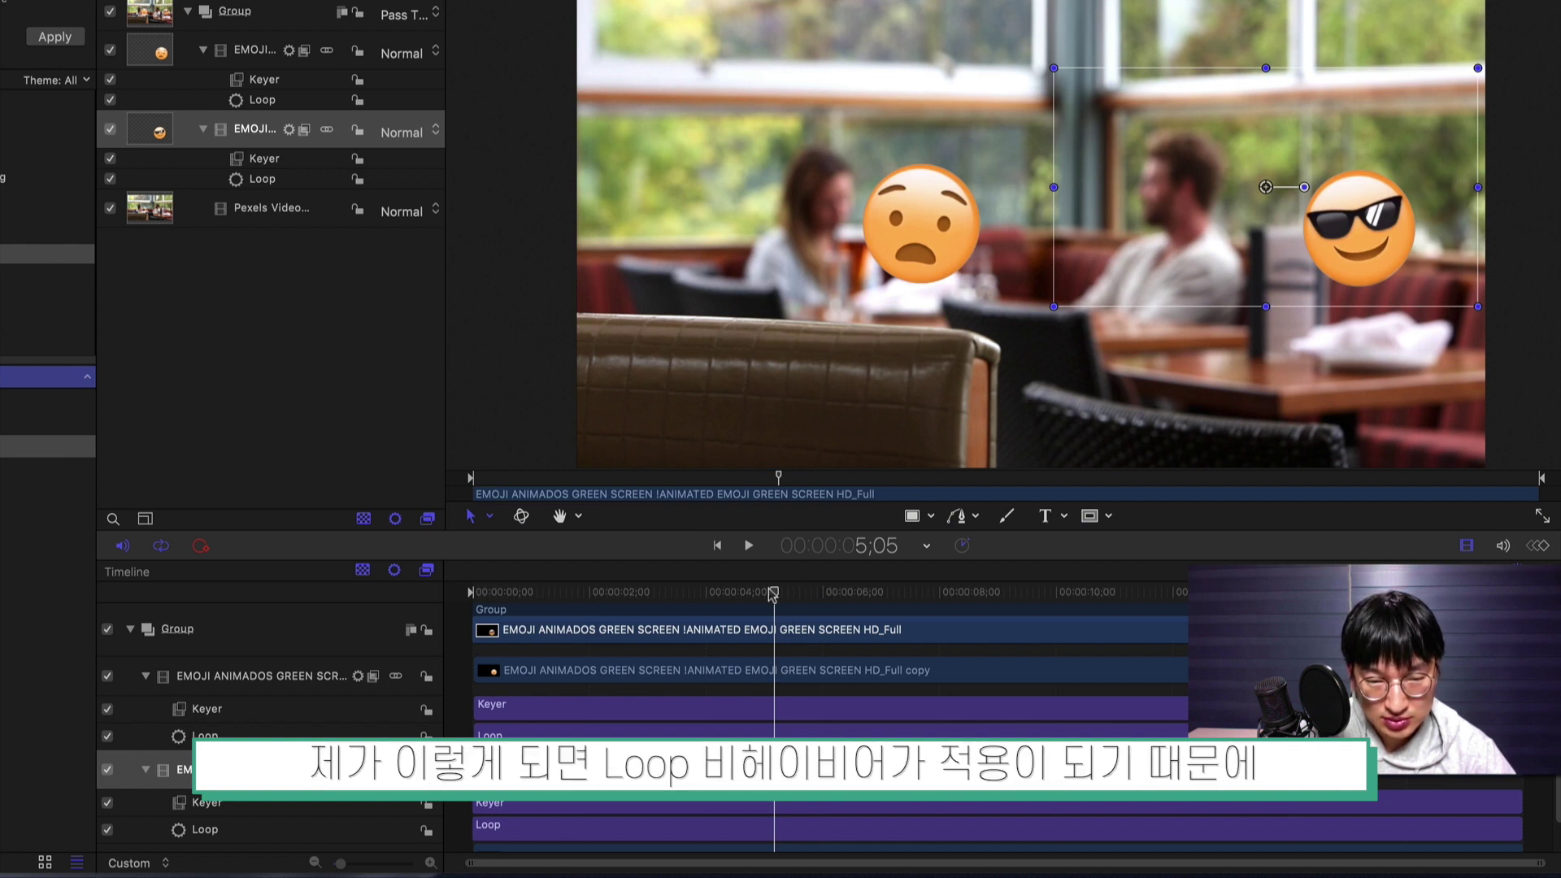
Play back the extended timeline section to check that both emoji animations loop
drag(774, 592, 753, 596)
key(space)
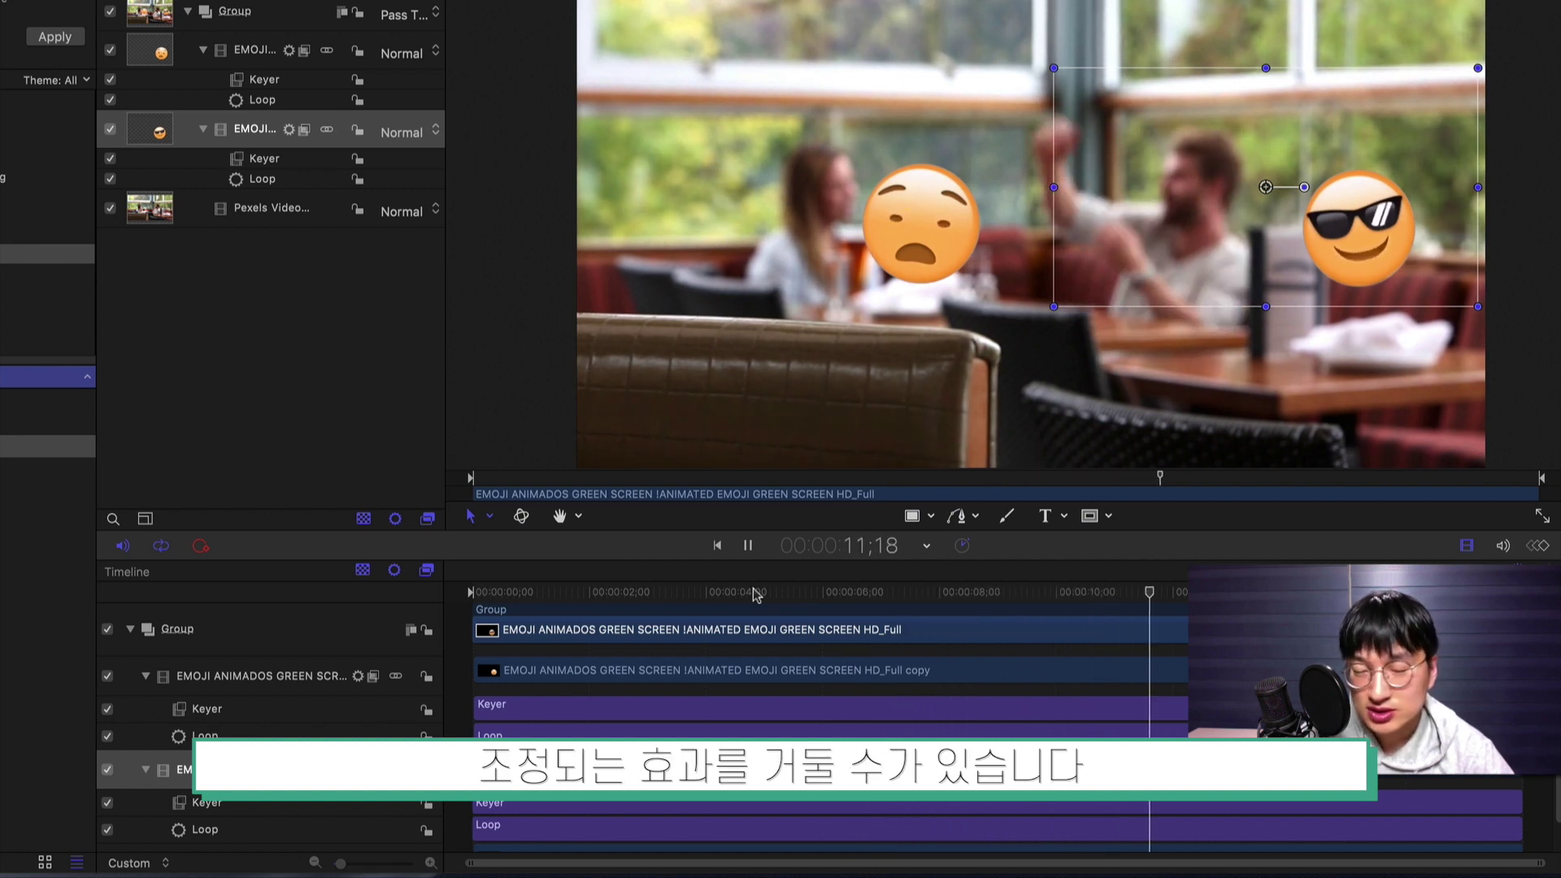
key(space)
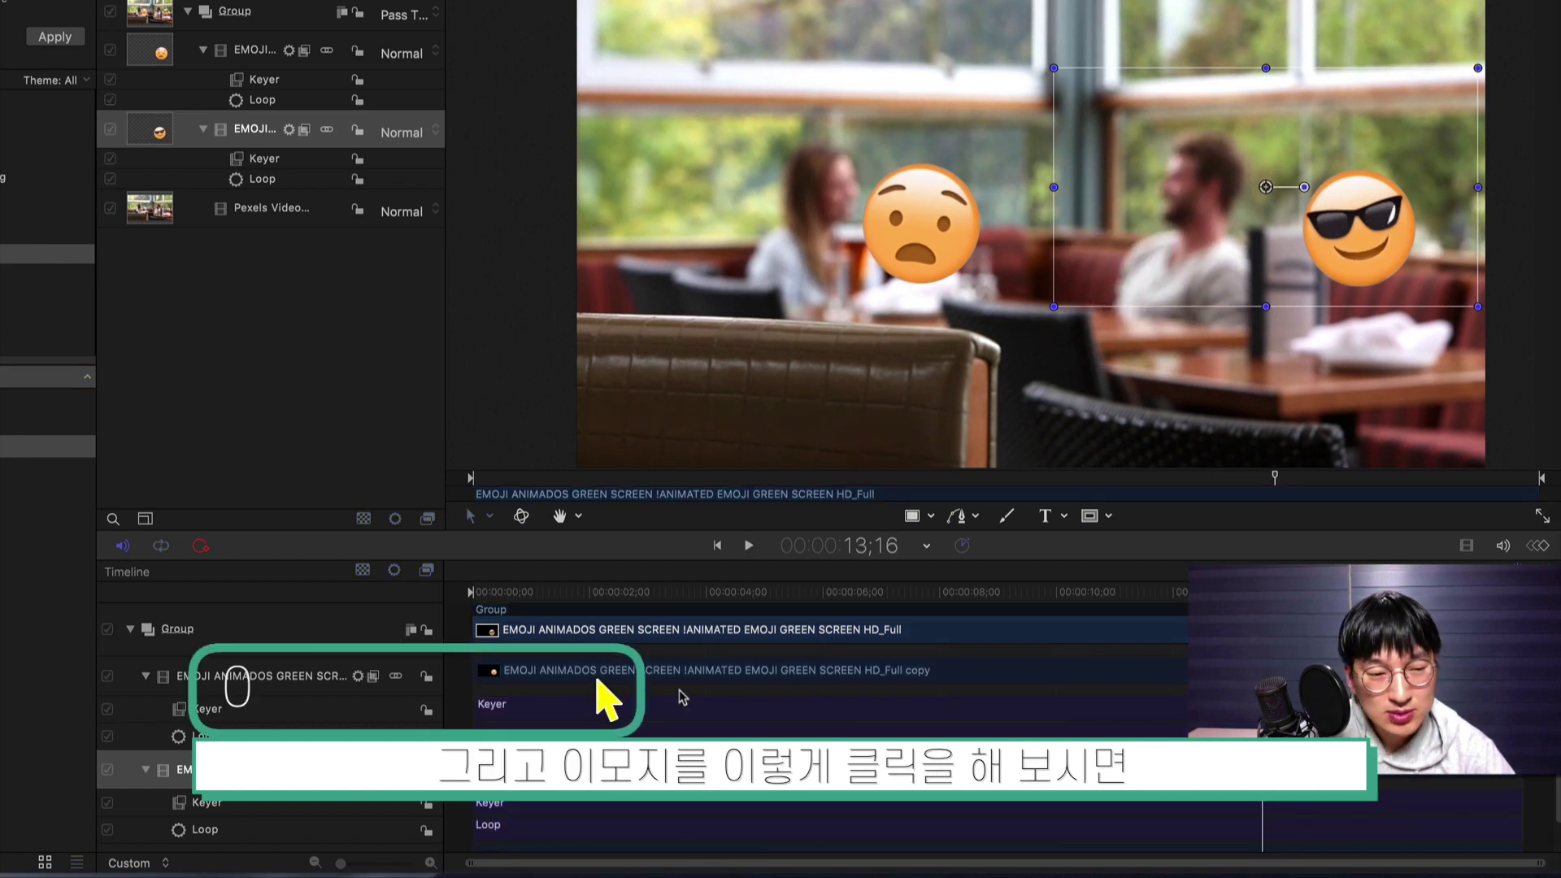
Enable Crop in the worried emoji clip's properties and reveal its Left, Right, Bottom and Top parameters
click(559, 670)
click(559, 671)
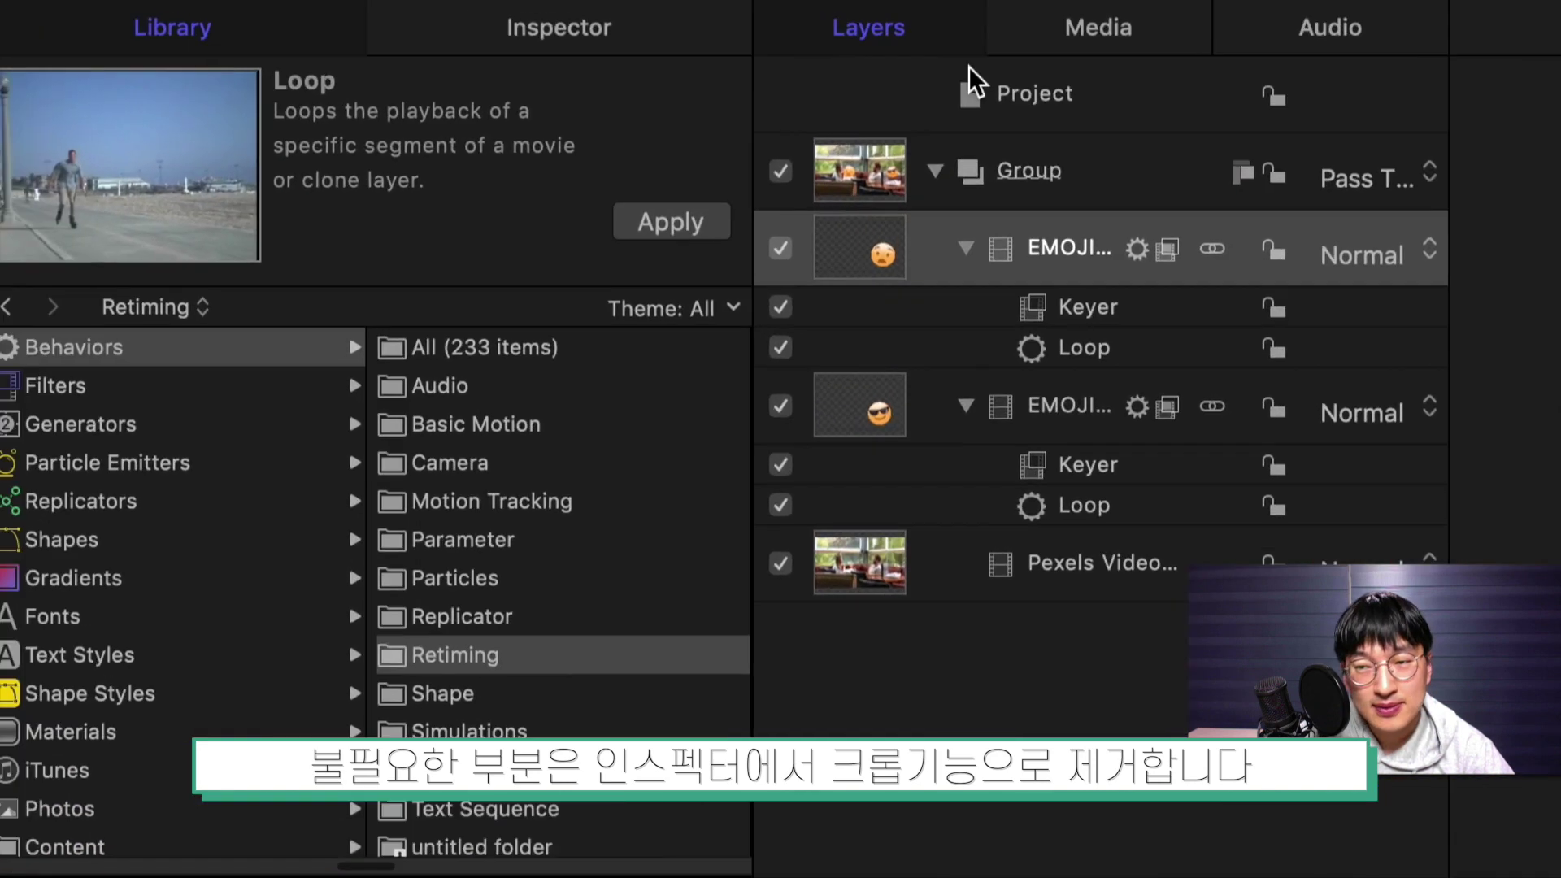
click(634, 42)
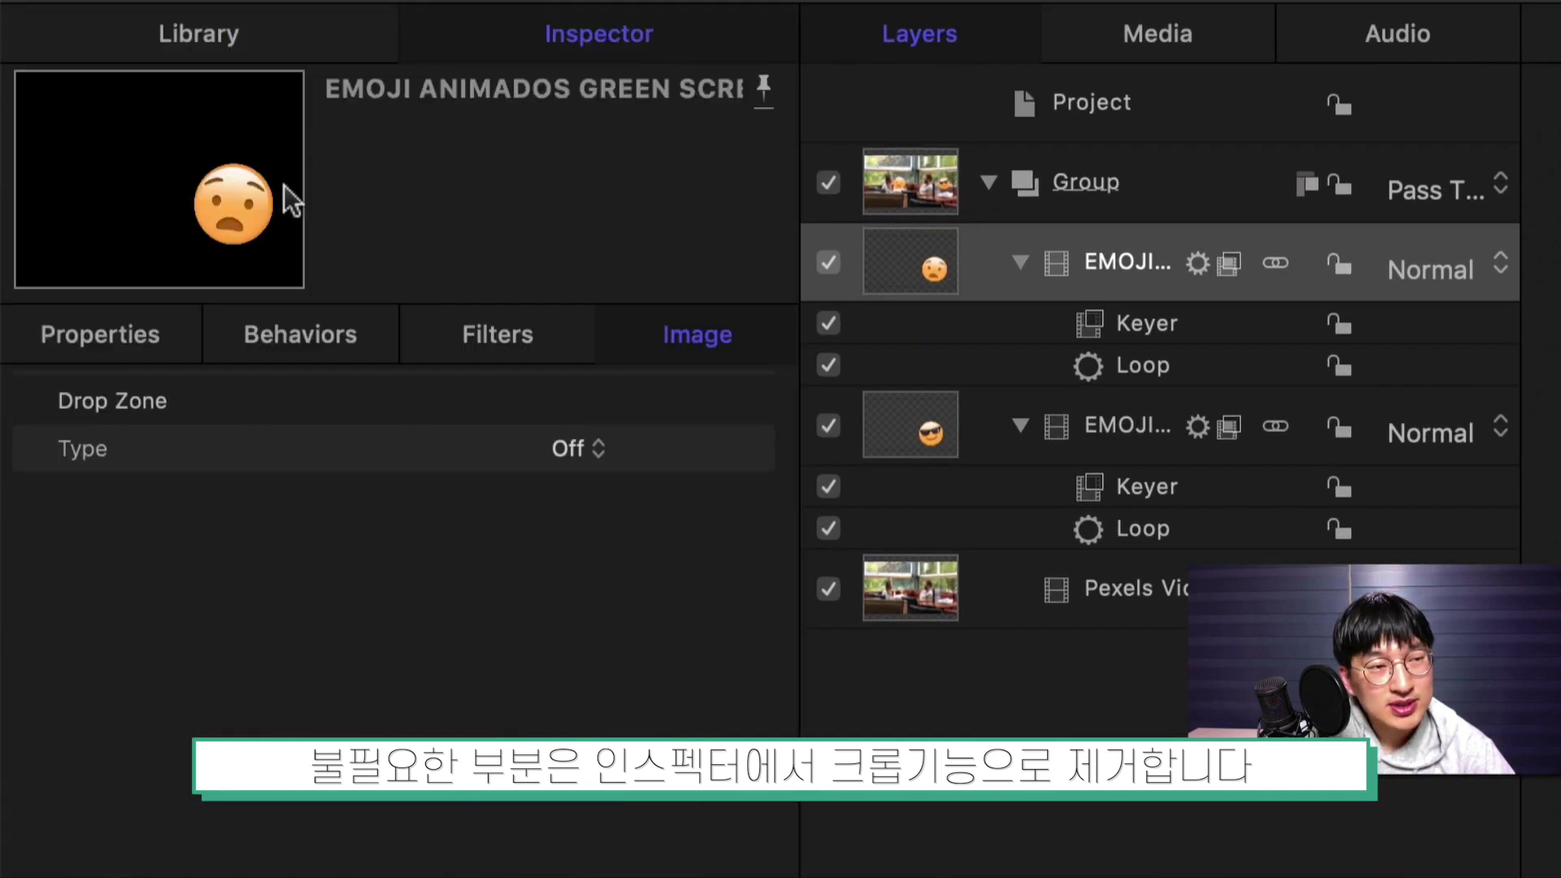
click(114, 346)
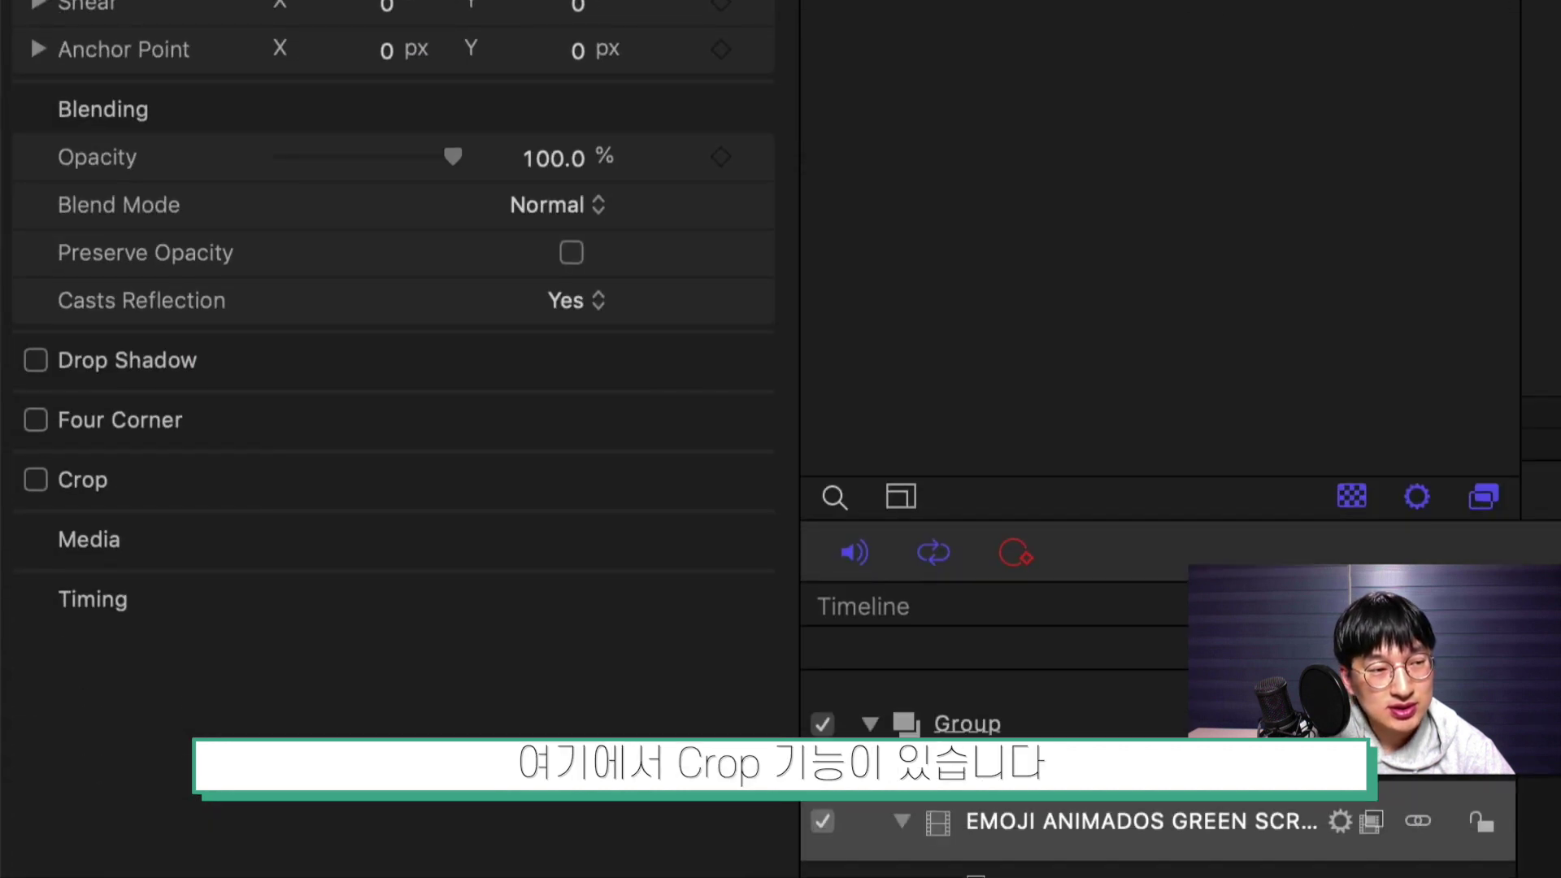
click(35, 479)
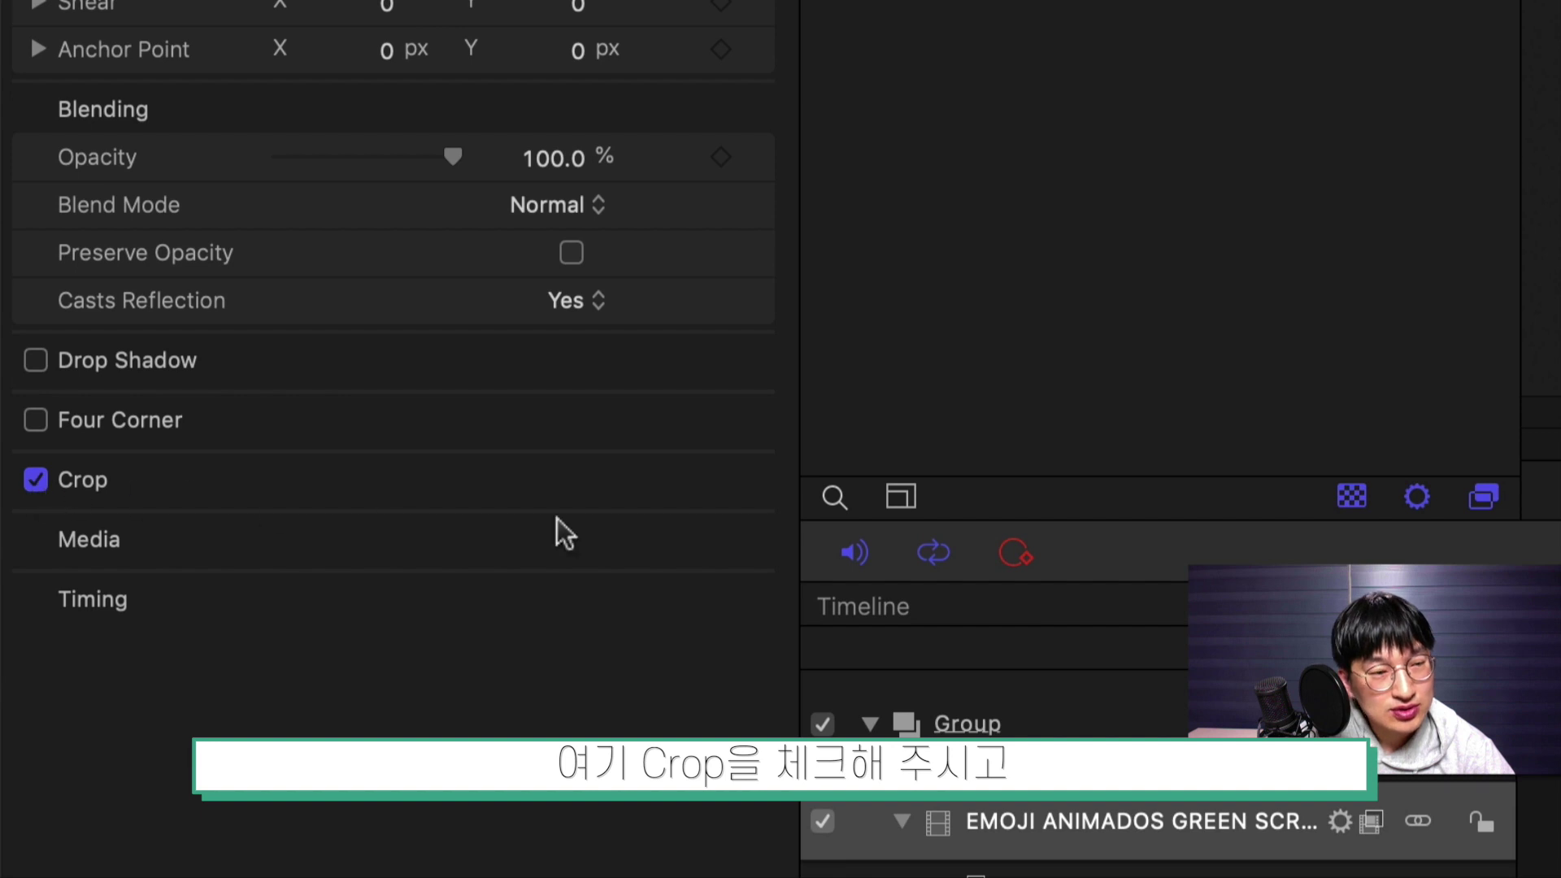
click(699, 480)
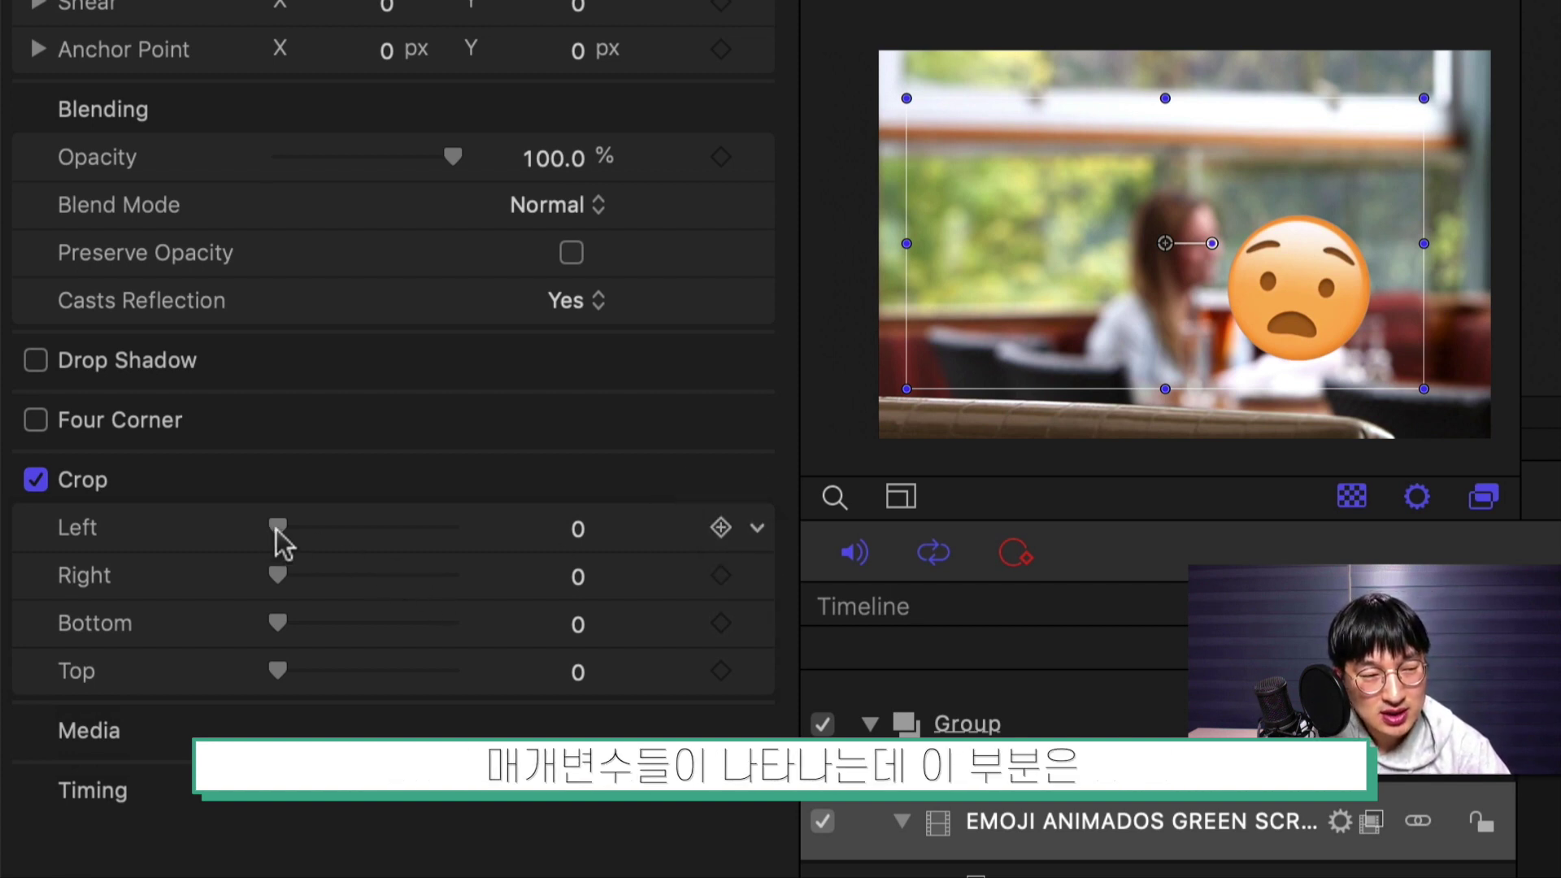
Crop the worried emoji clip with Left 747, Right 89, Bottom 48 and Top 200
drag(276, 528, 583, 528)
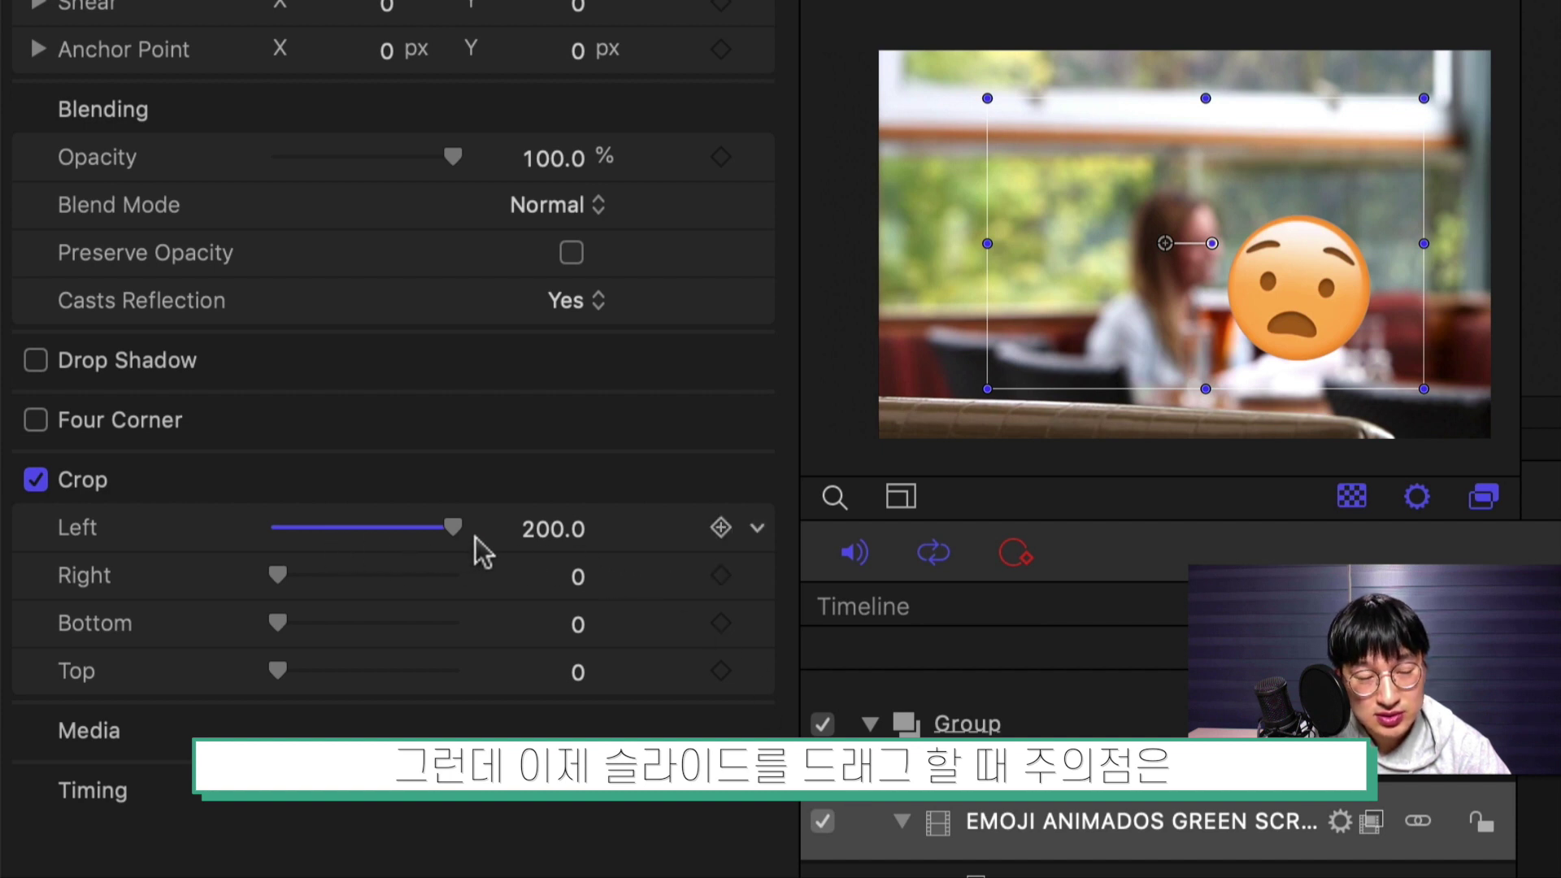
click(543, 535)
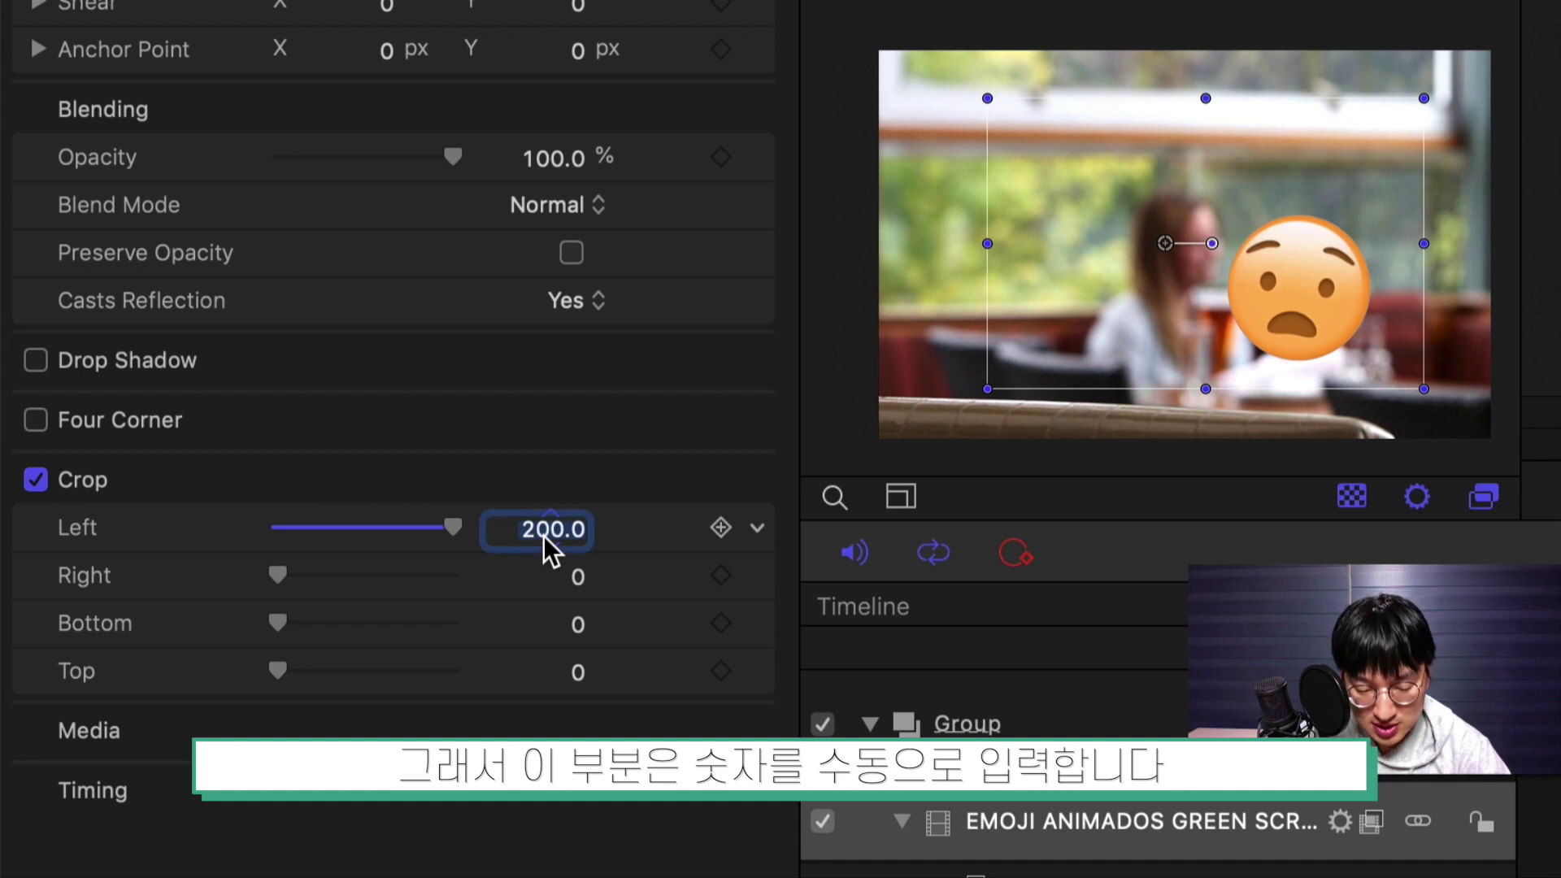
text(500)
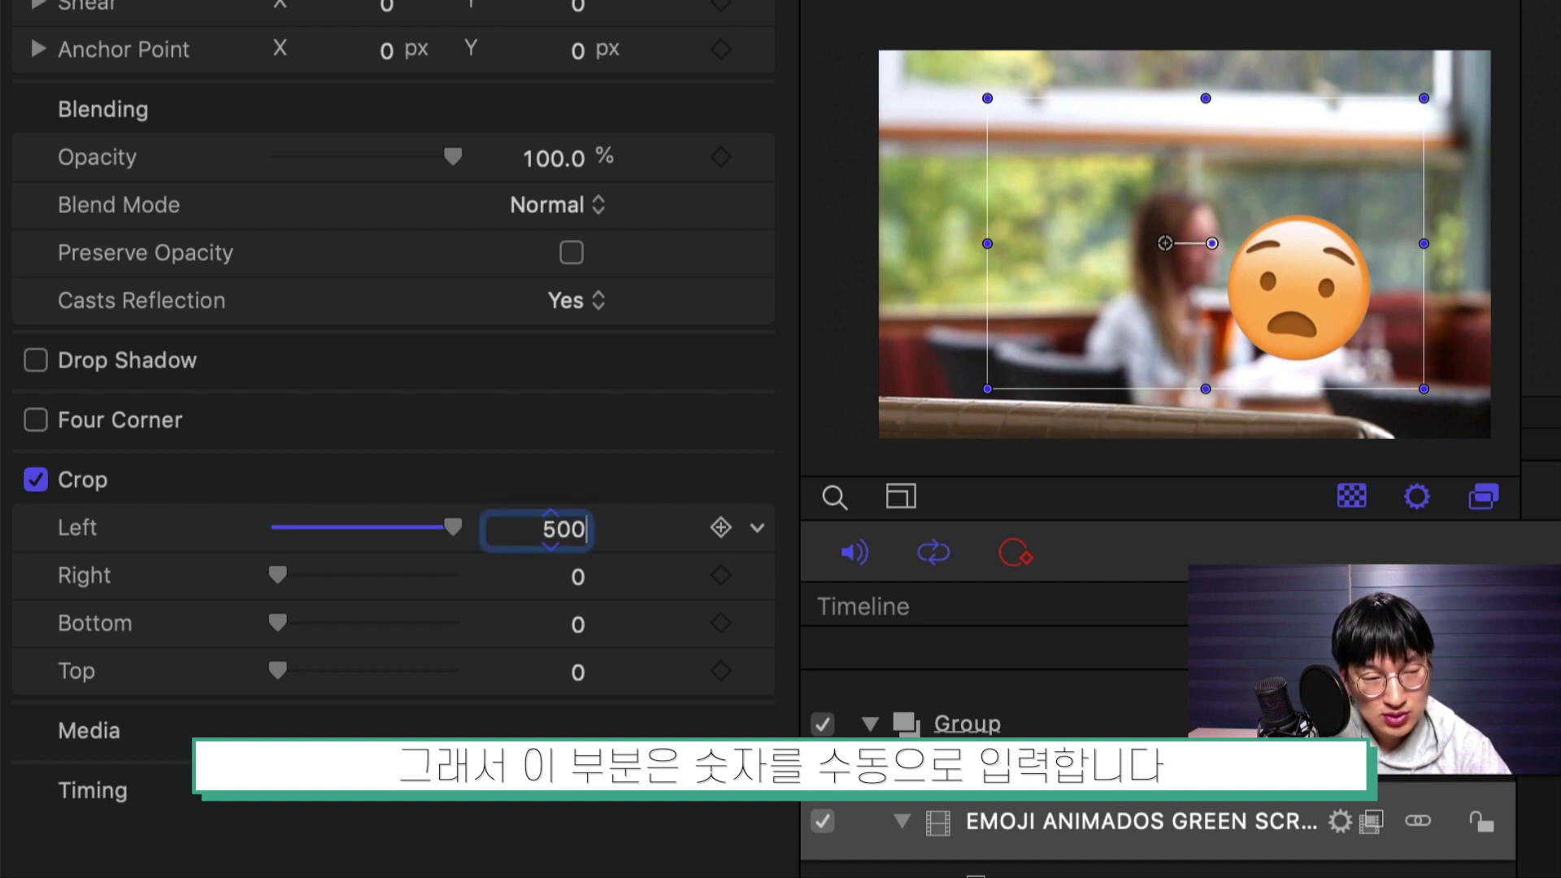
key(Return)
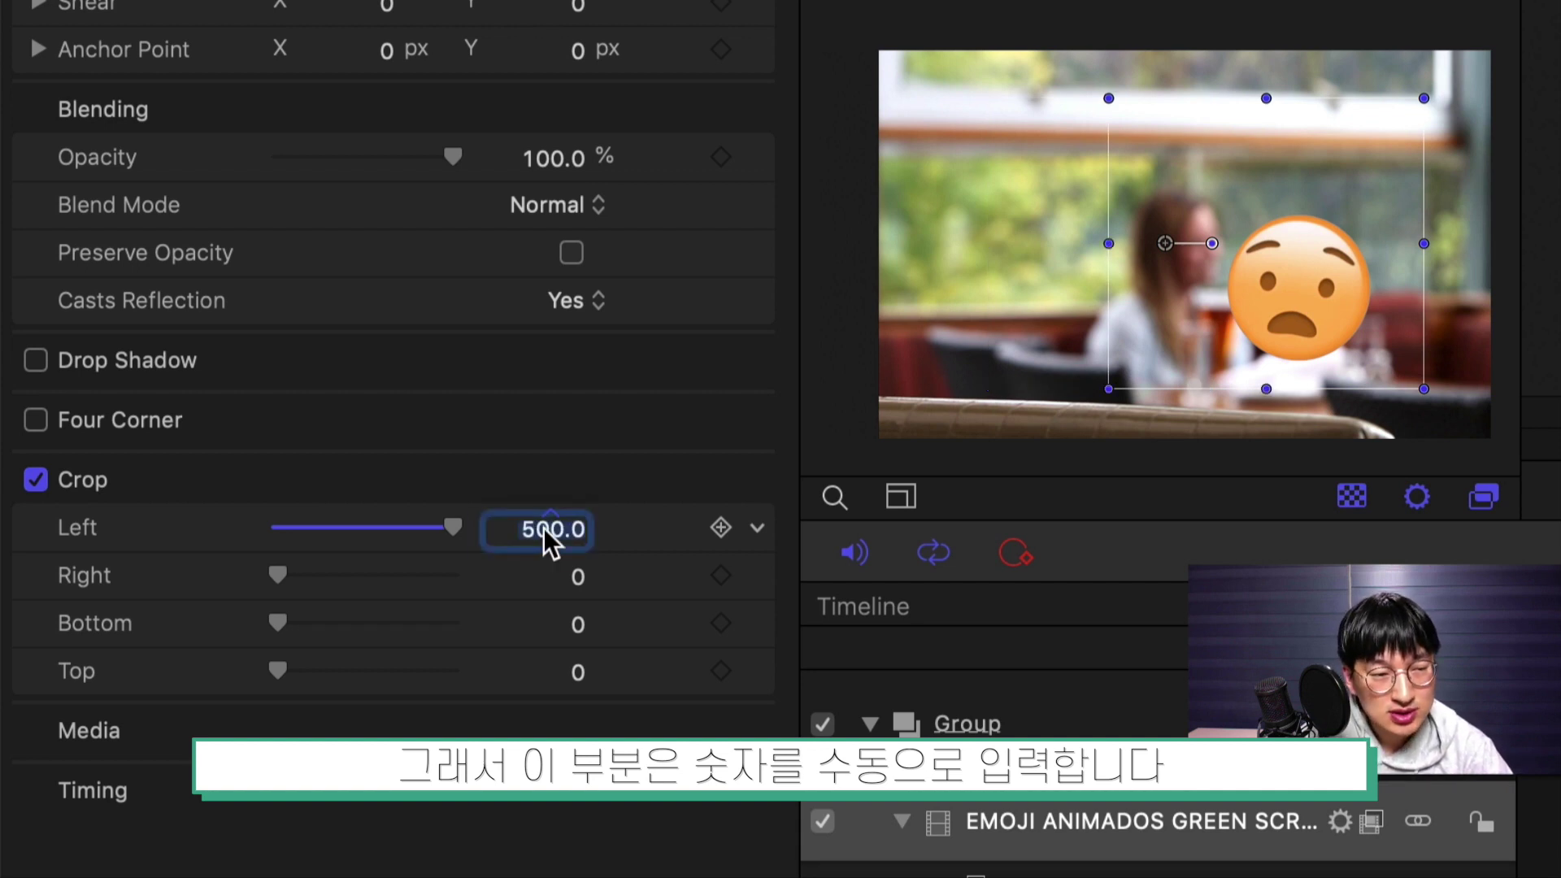
drag(547, 540, 626, 540)
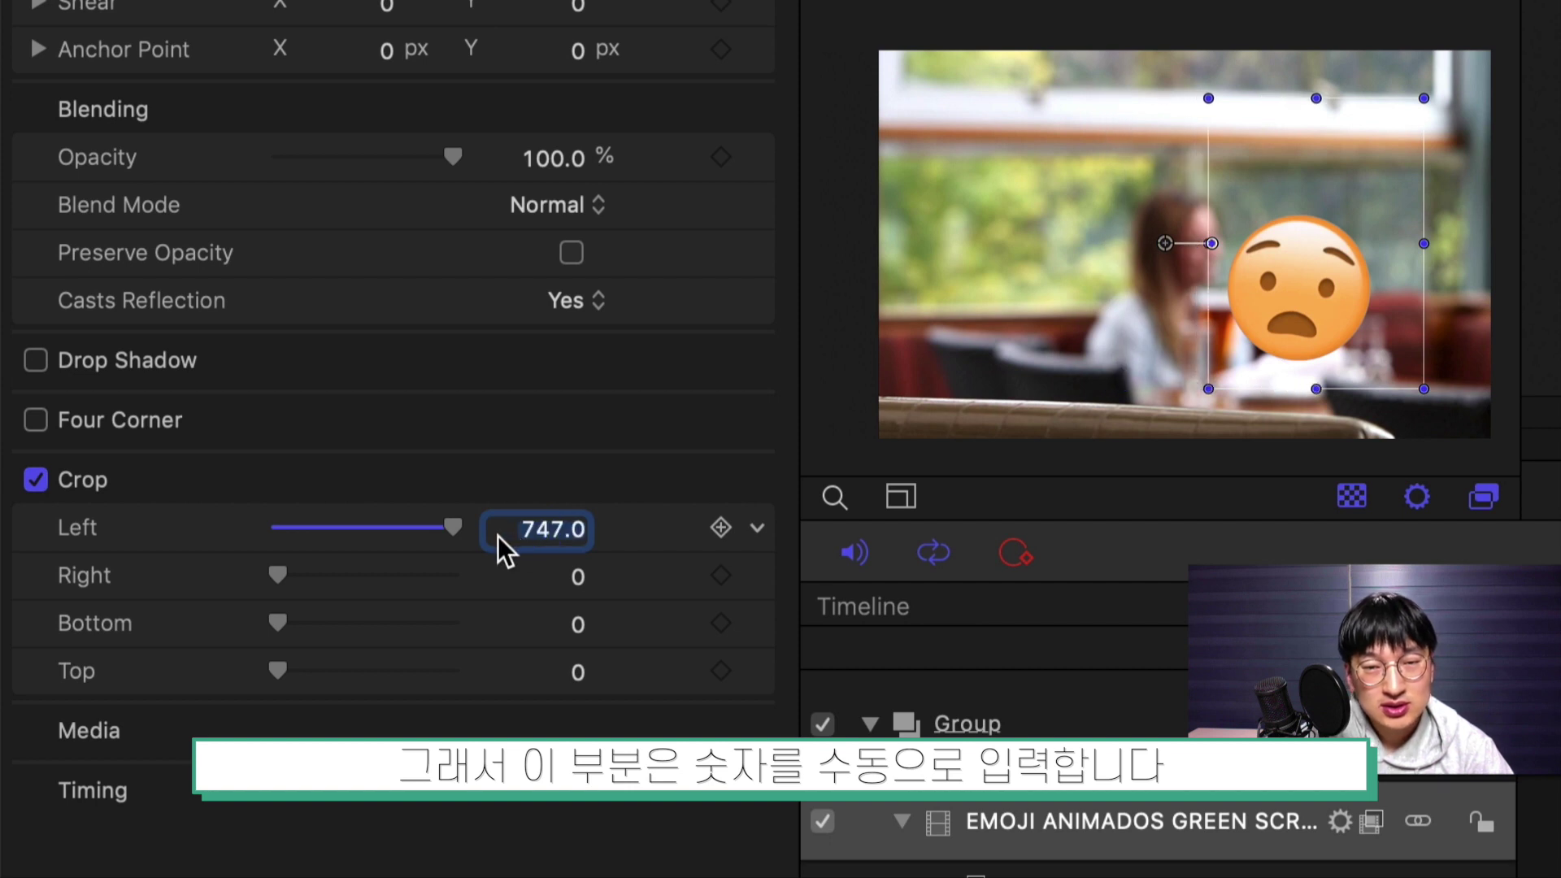
click(518, 530)
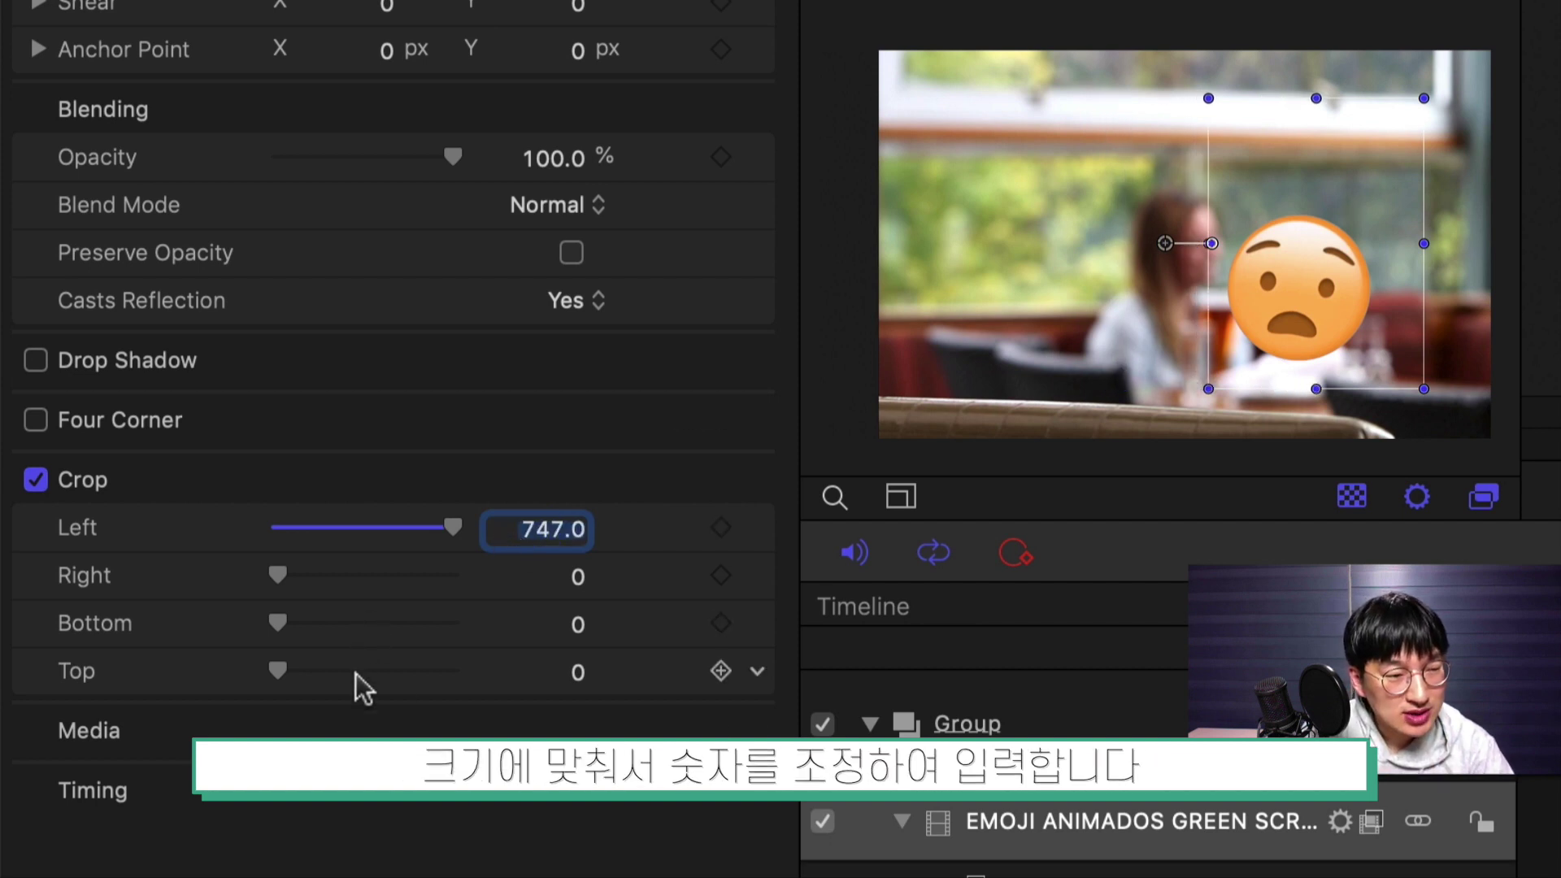
drag(275, 675, 481, 678)
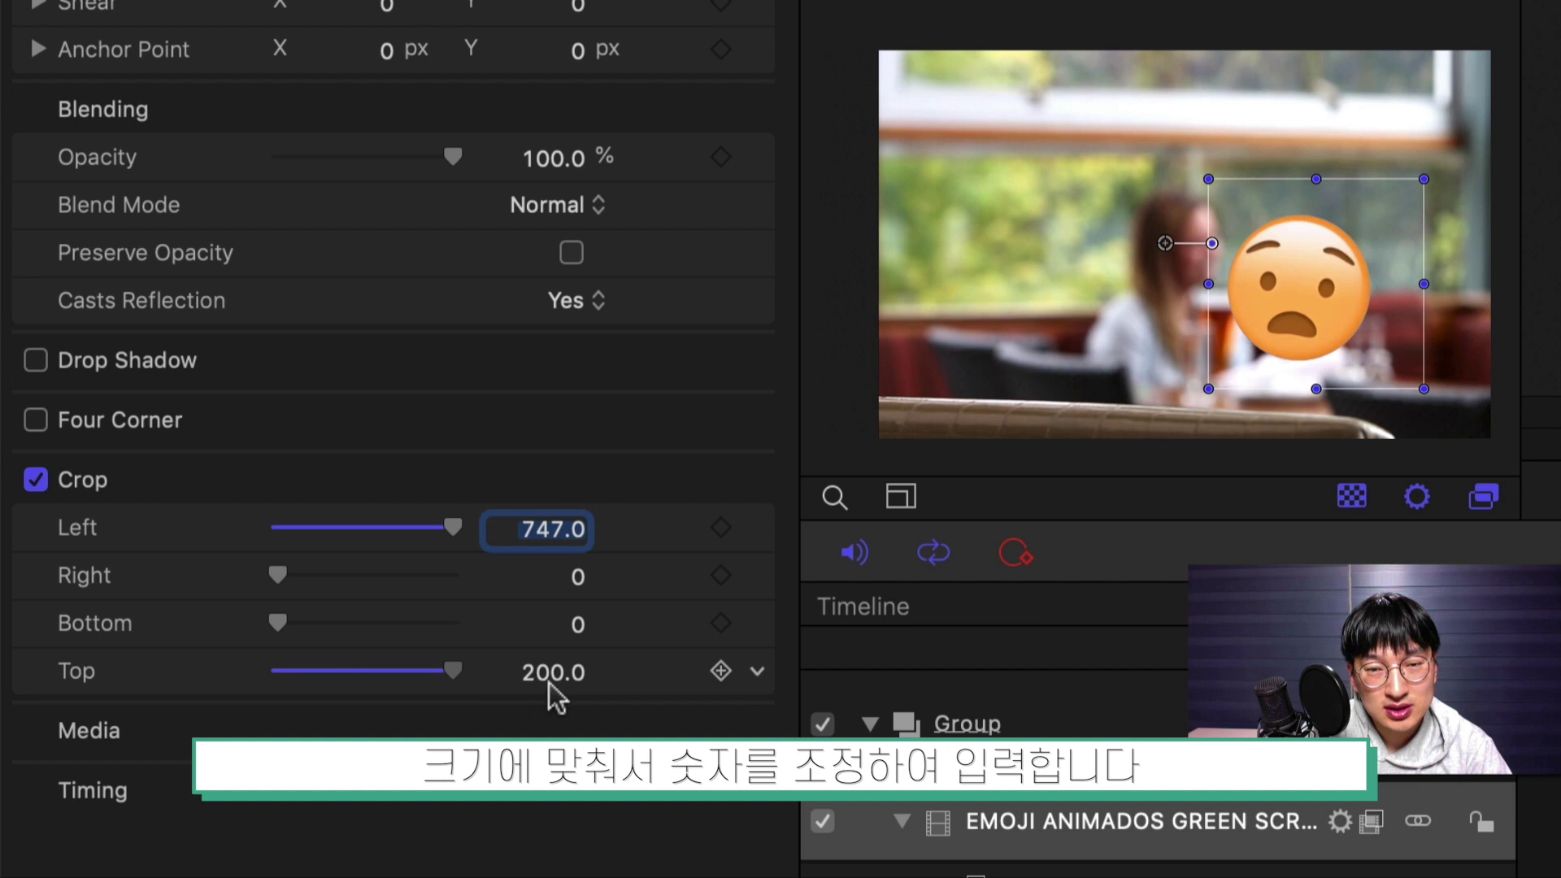
drag(291, 635, 334, 630)
drag(292, 577, 373, 582)
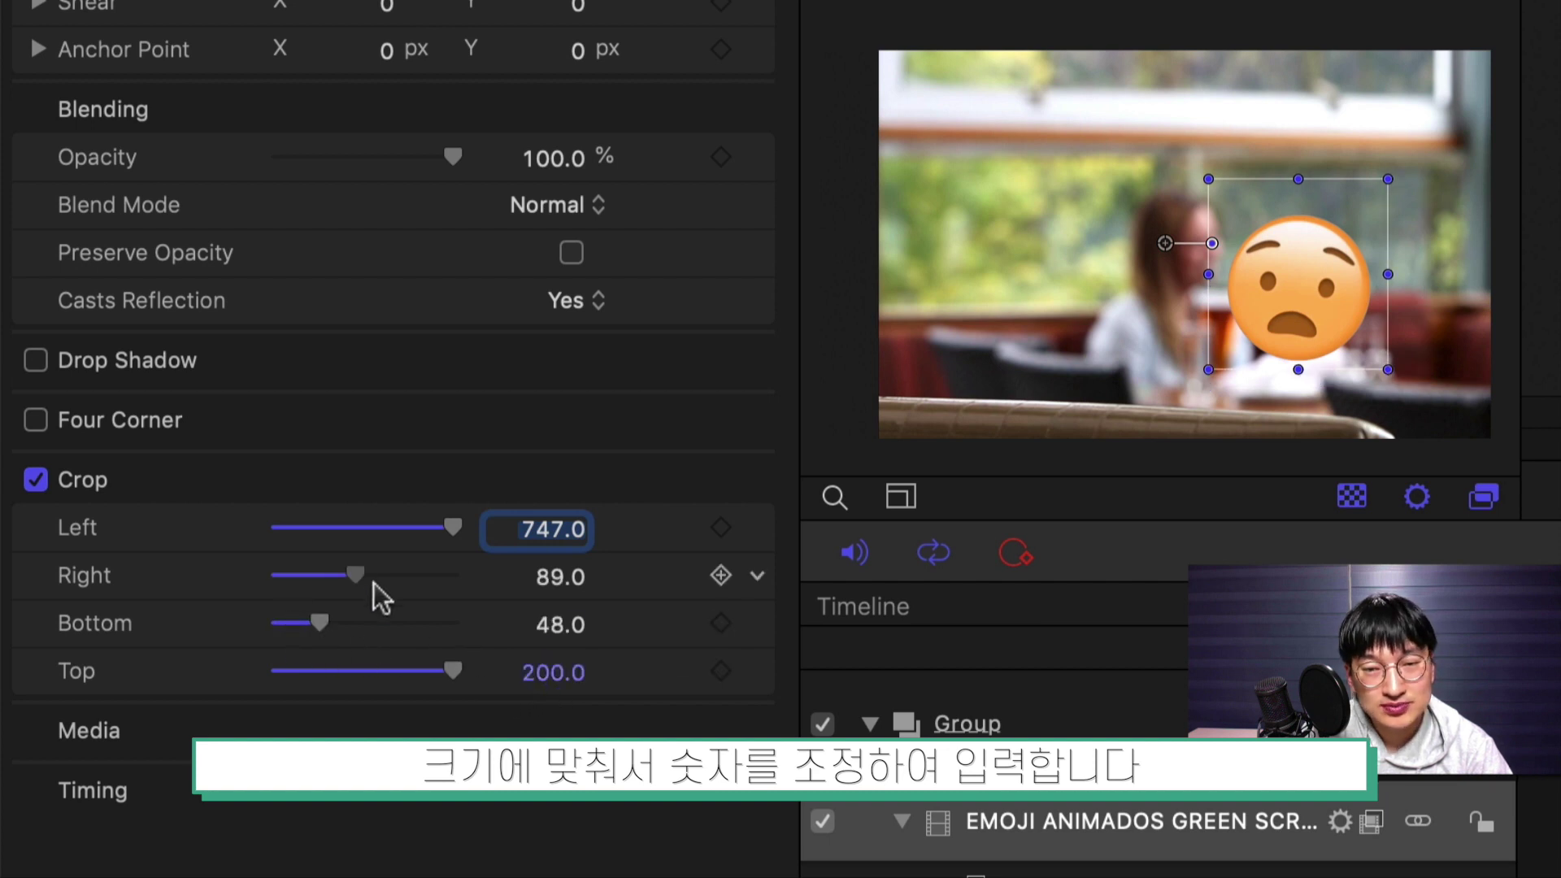
Tighten the worried emoji clip's crop to Left 770 and Top 230
text(770)
key(Return)
click(551, 672)
text(230)
key(Return)
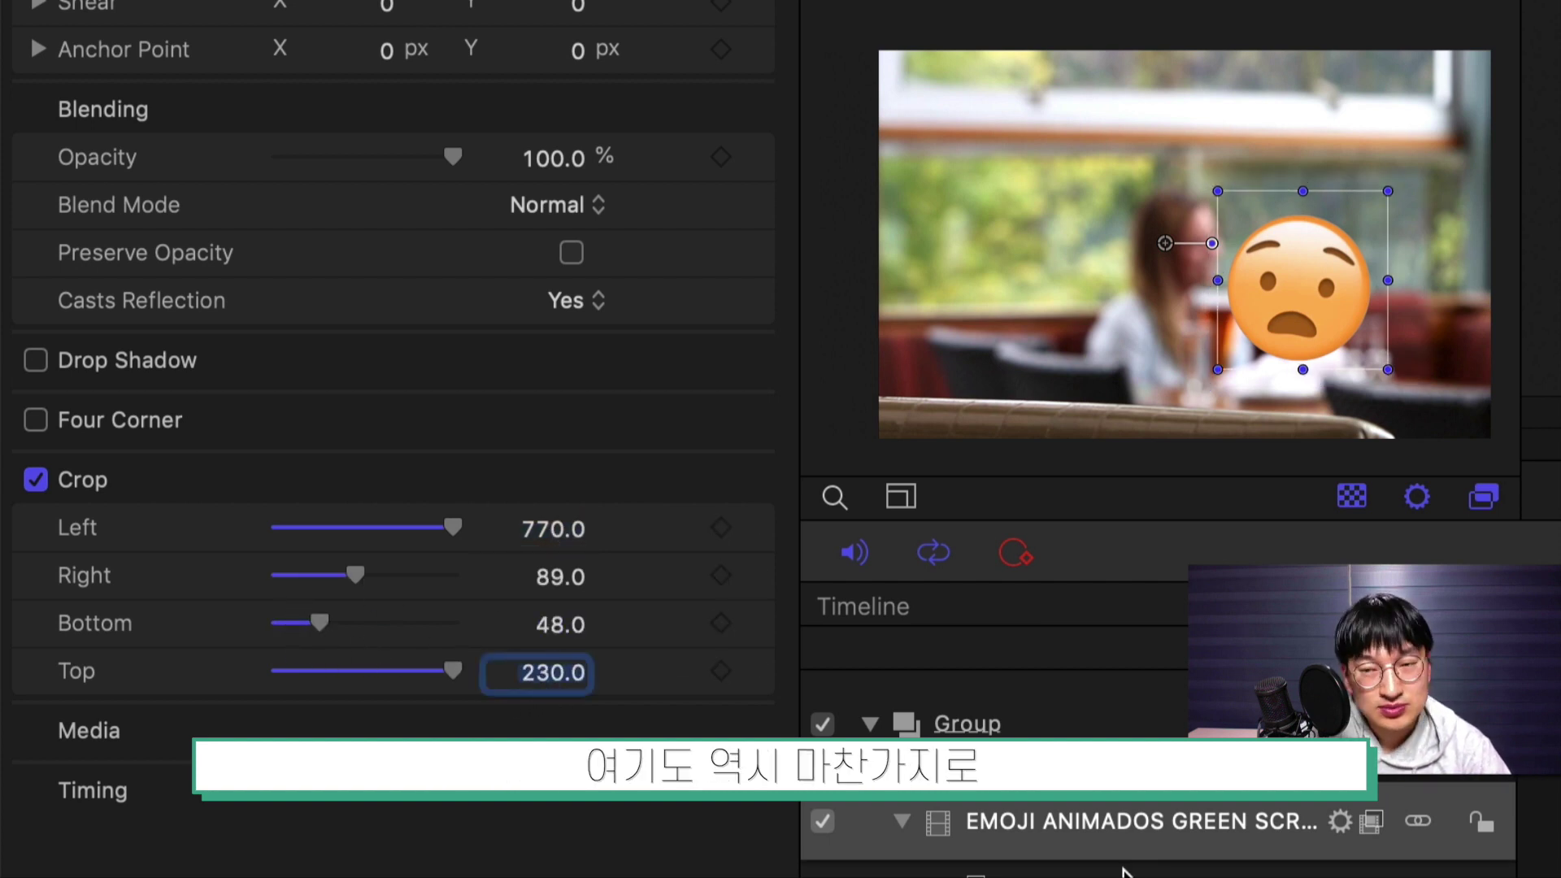
Select the sunglasses emoji clip and enable Crop in its properties
right_click(1153, 825)
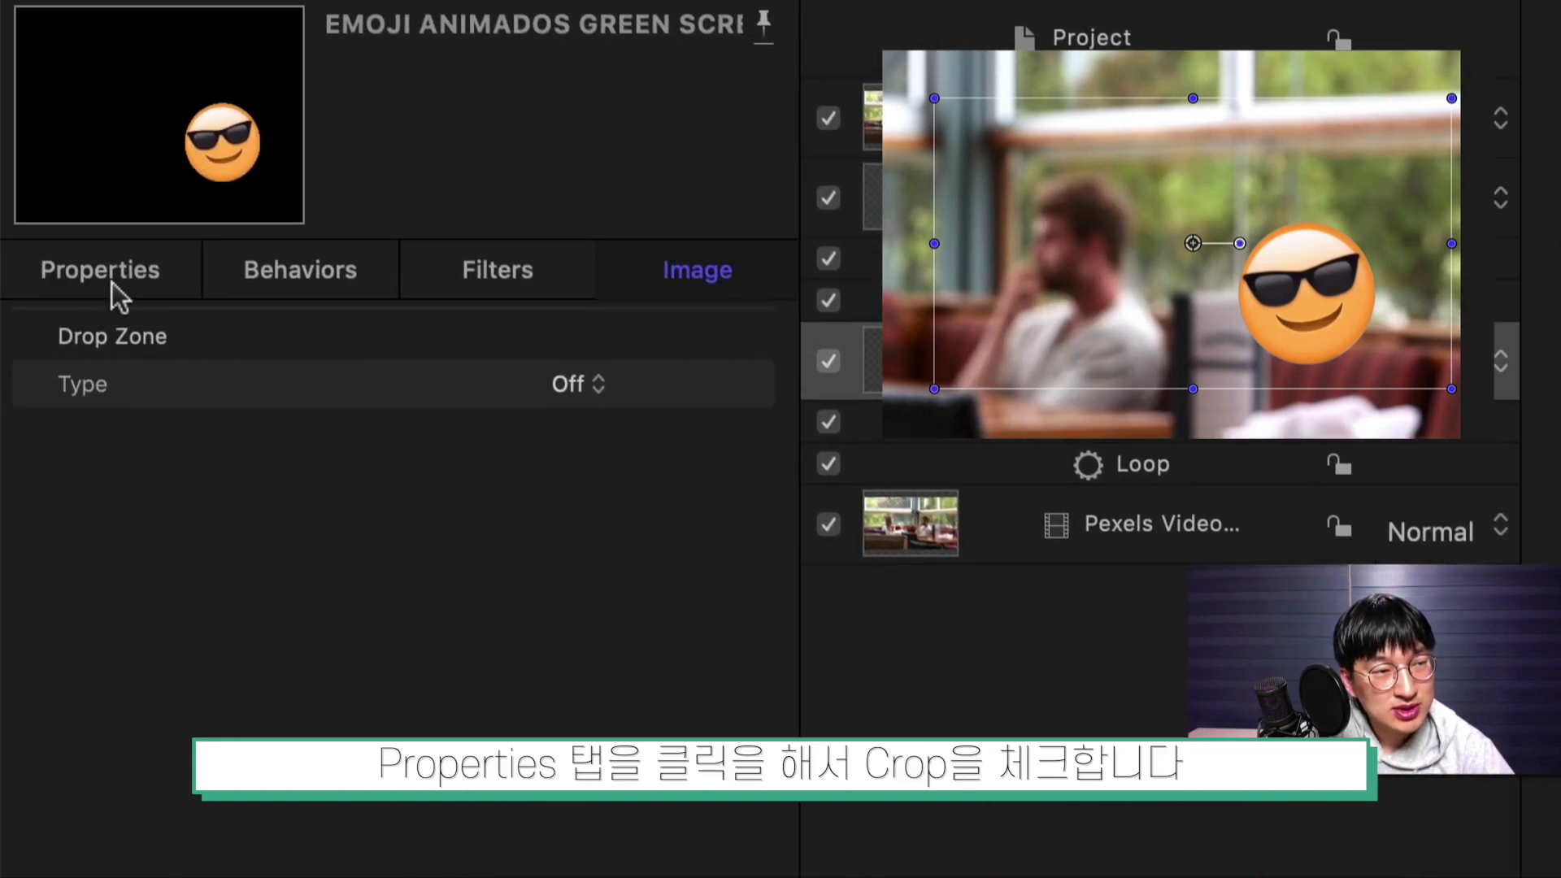
click(115, 282)
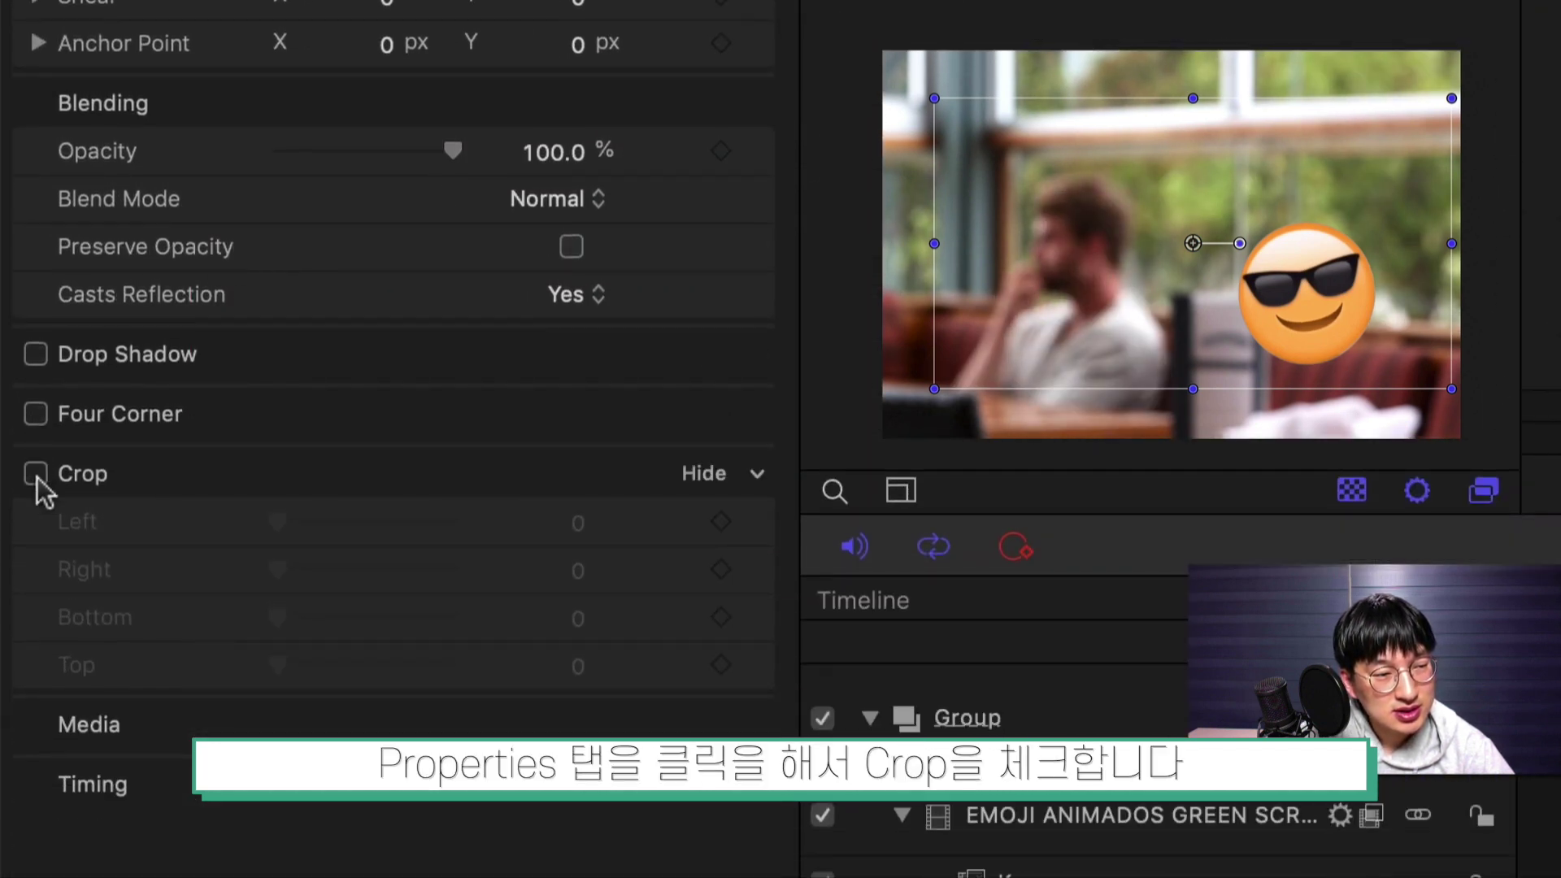
click(35, 475)
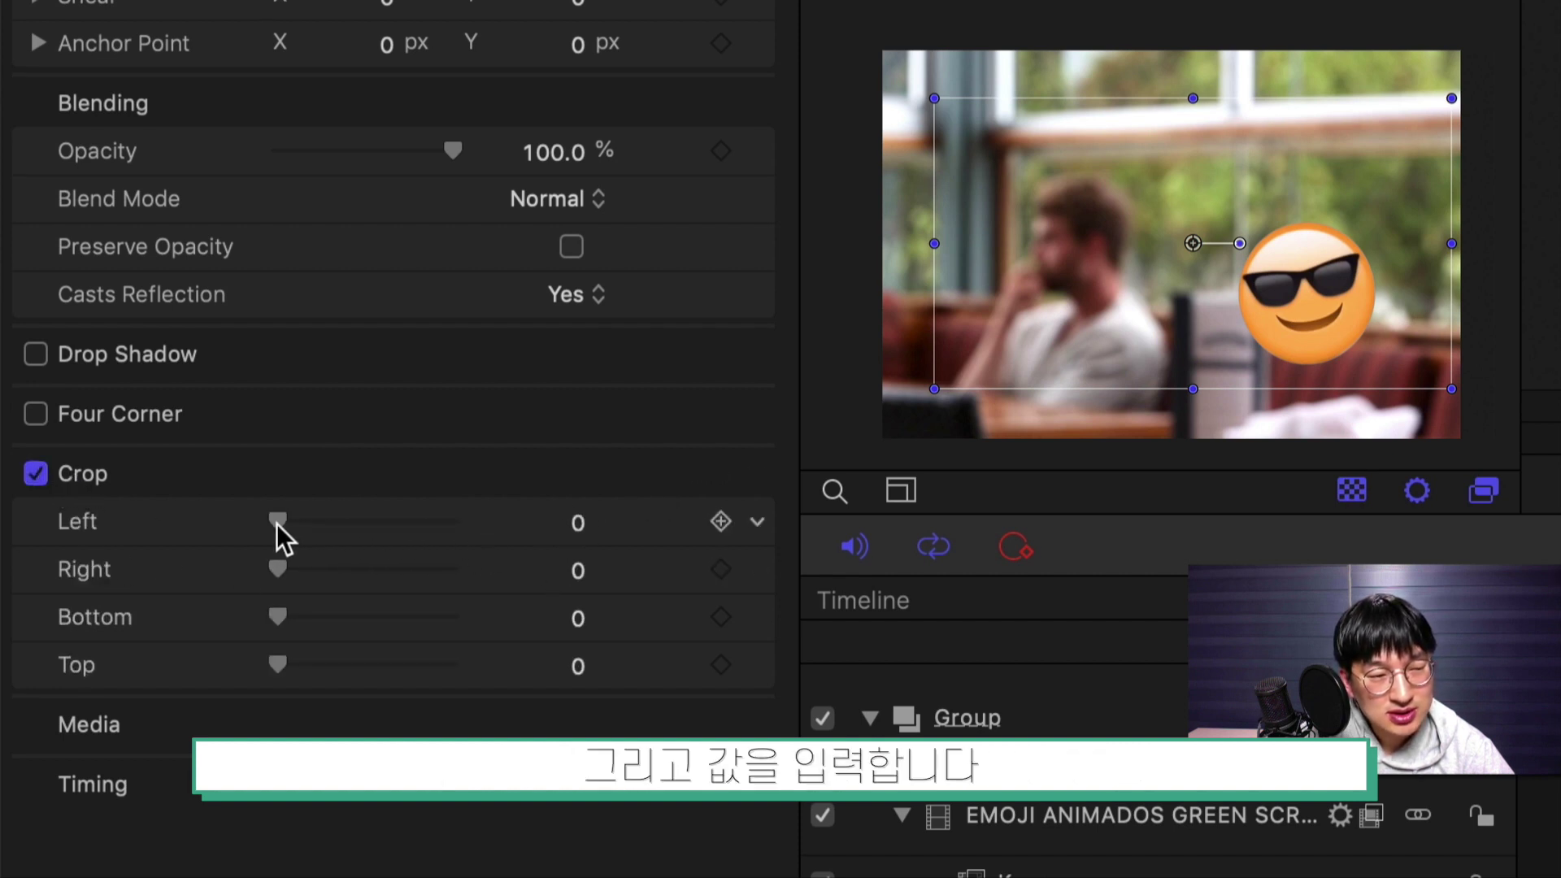
Crop the sunglasses emoji clip with Left 730, Right 157 and Top 240, and trim its bottom edge close to the emoji
drag(277, 521, 758, 538)
click(561, 524)
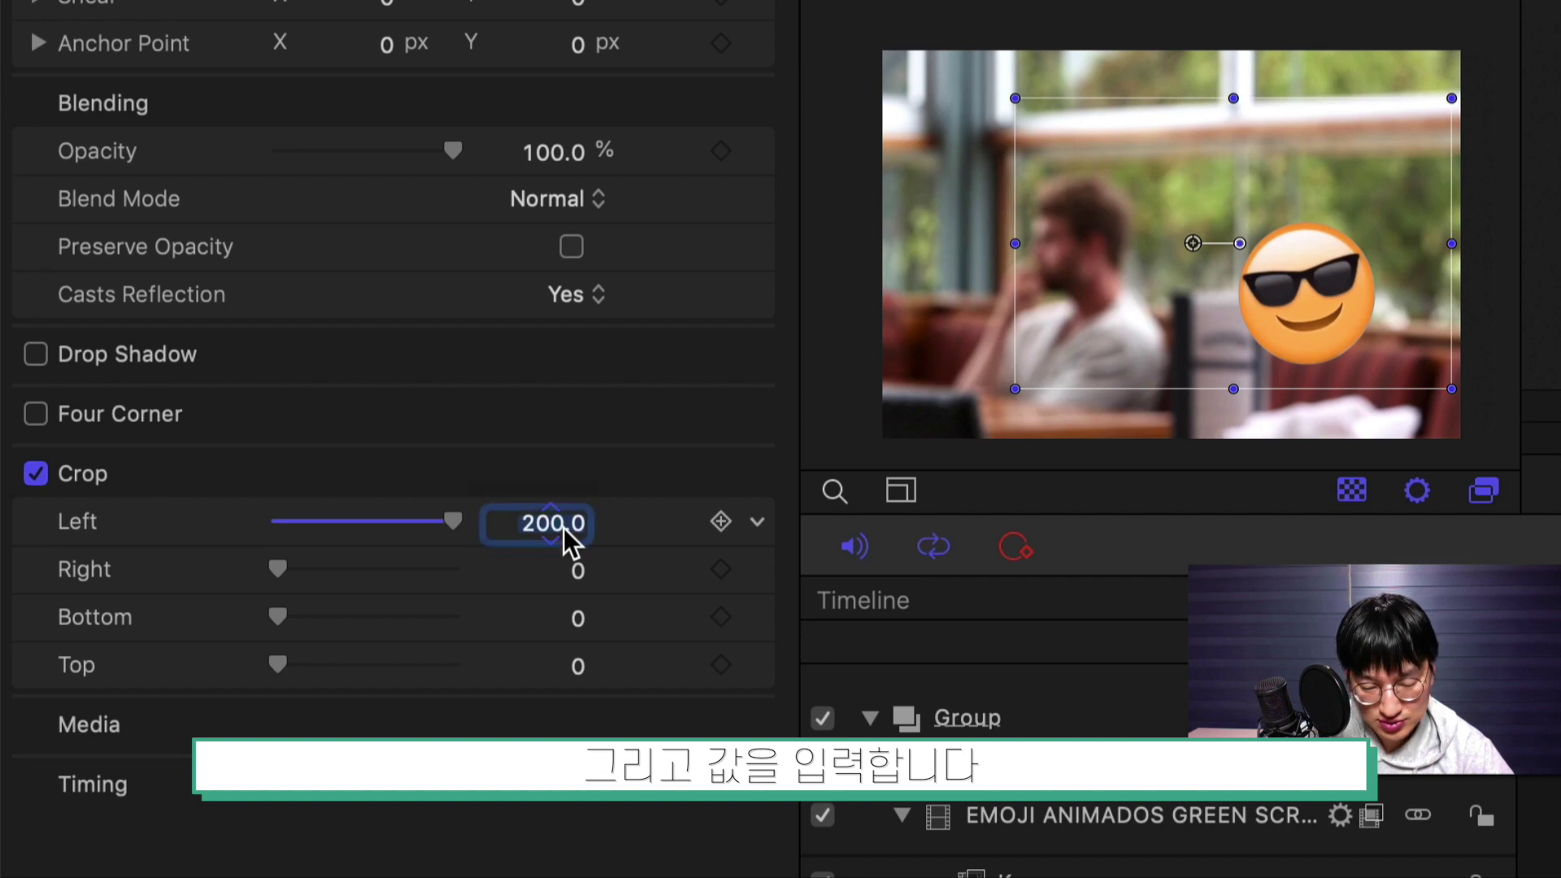
text(730)
key(Return)
drag(279, 570, 411, 571)
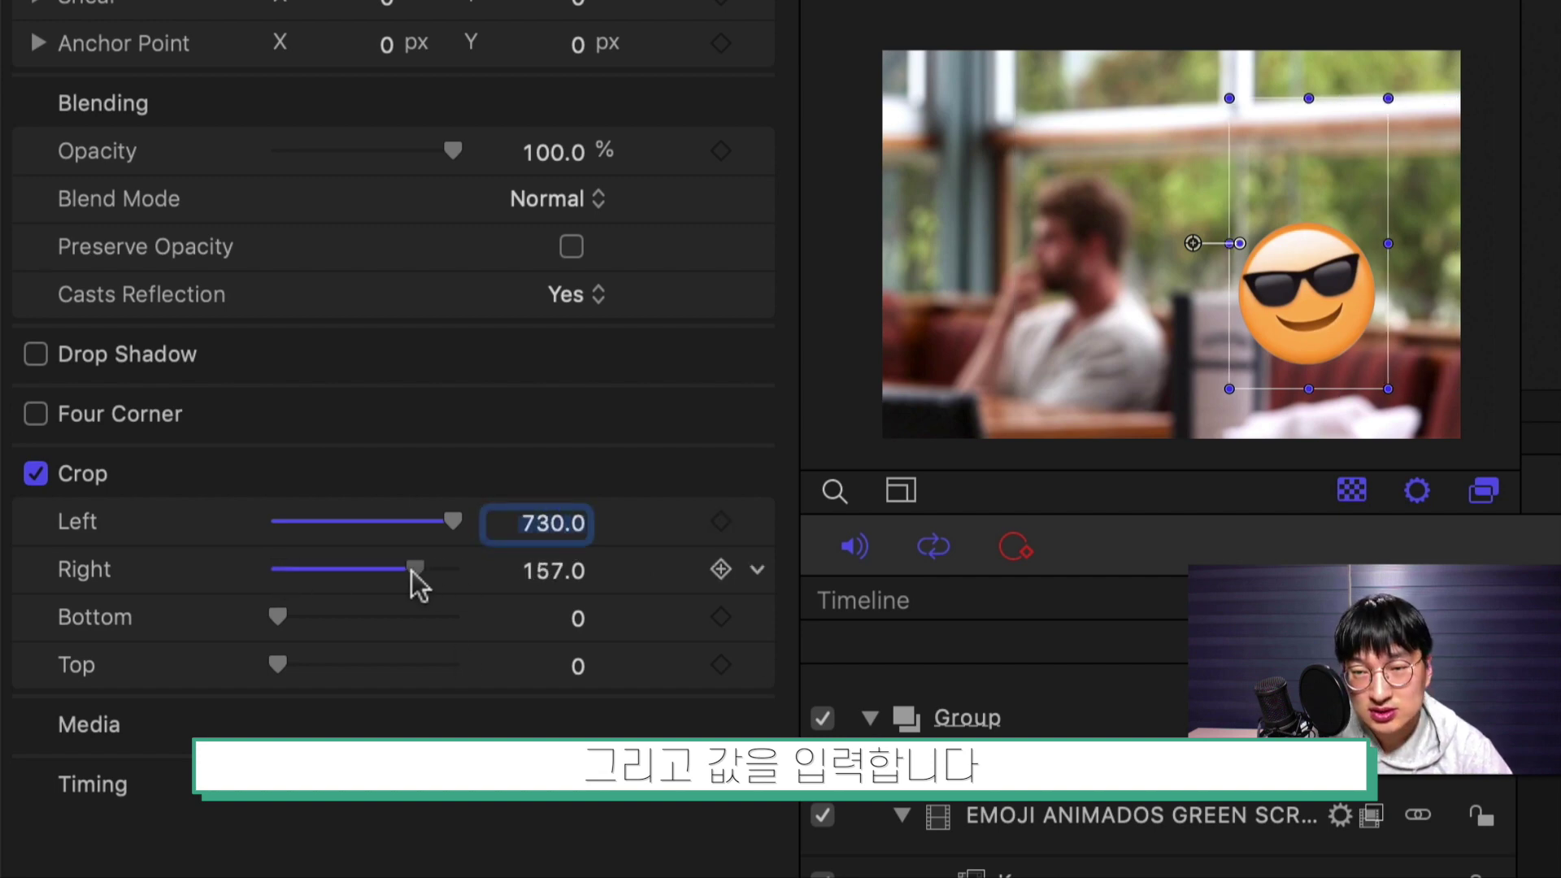
drag(277, 617, 455, 665)
click(561, 667)
text(240)
key(Return)
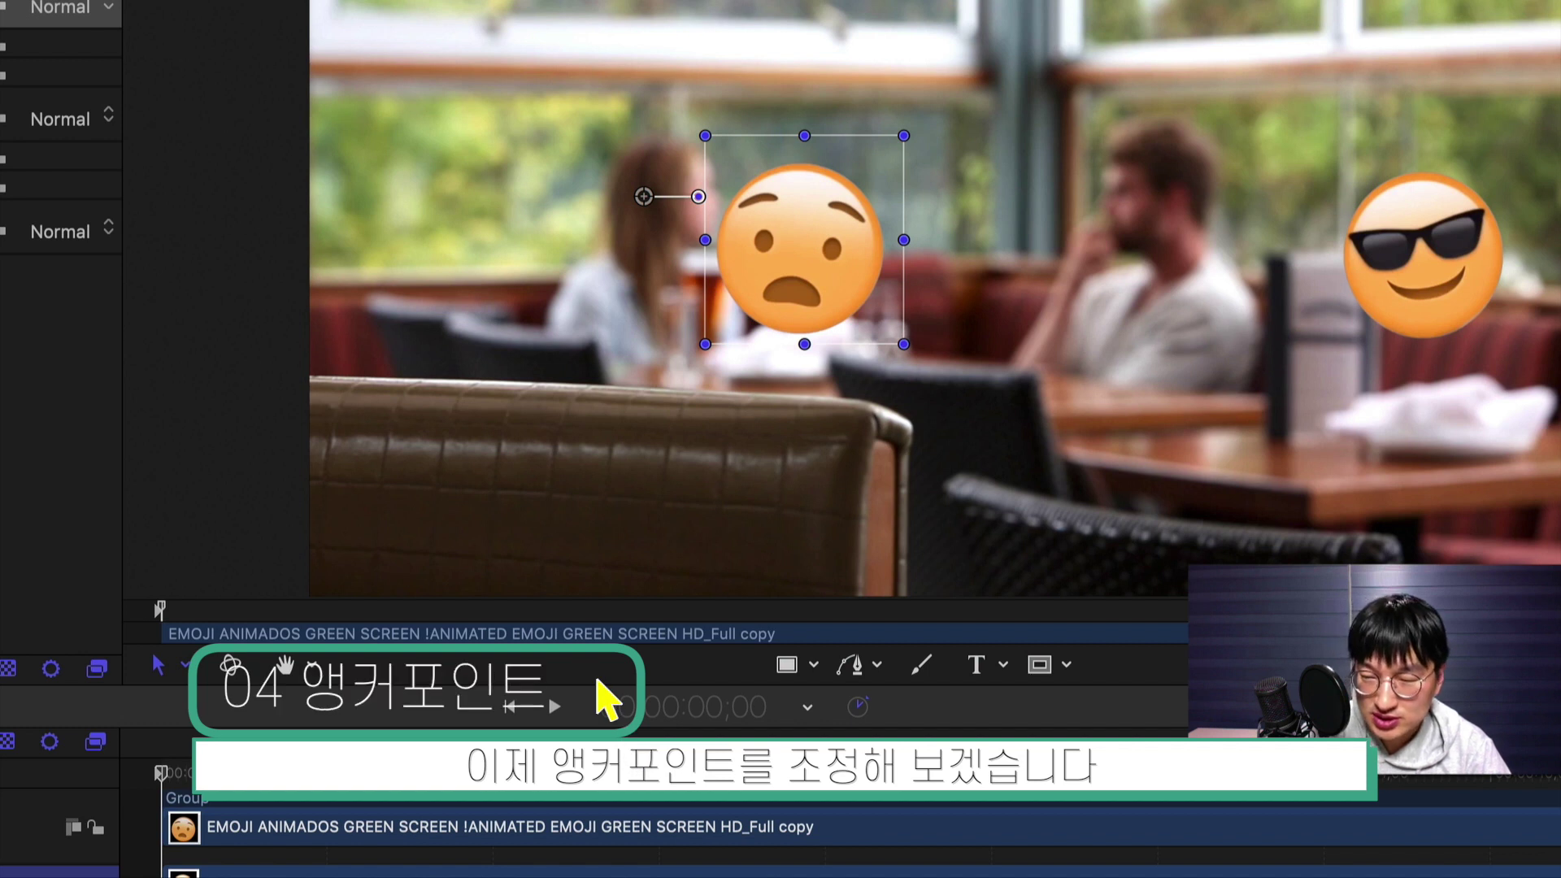
Use the Anchor Point tool to move each emoji clip's anchor point along X and Y to the centre of its face
click(183, 667)
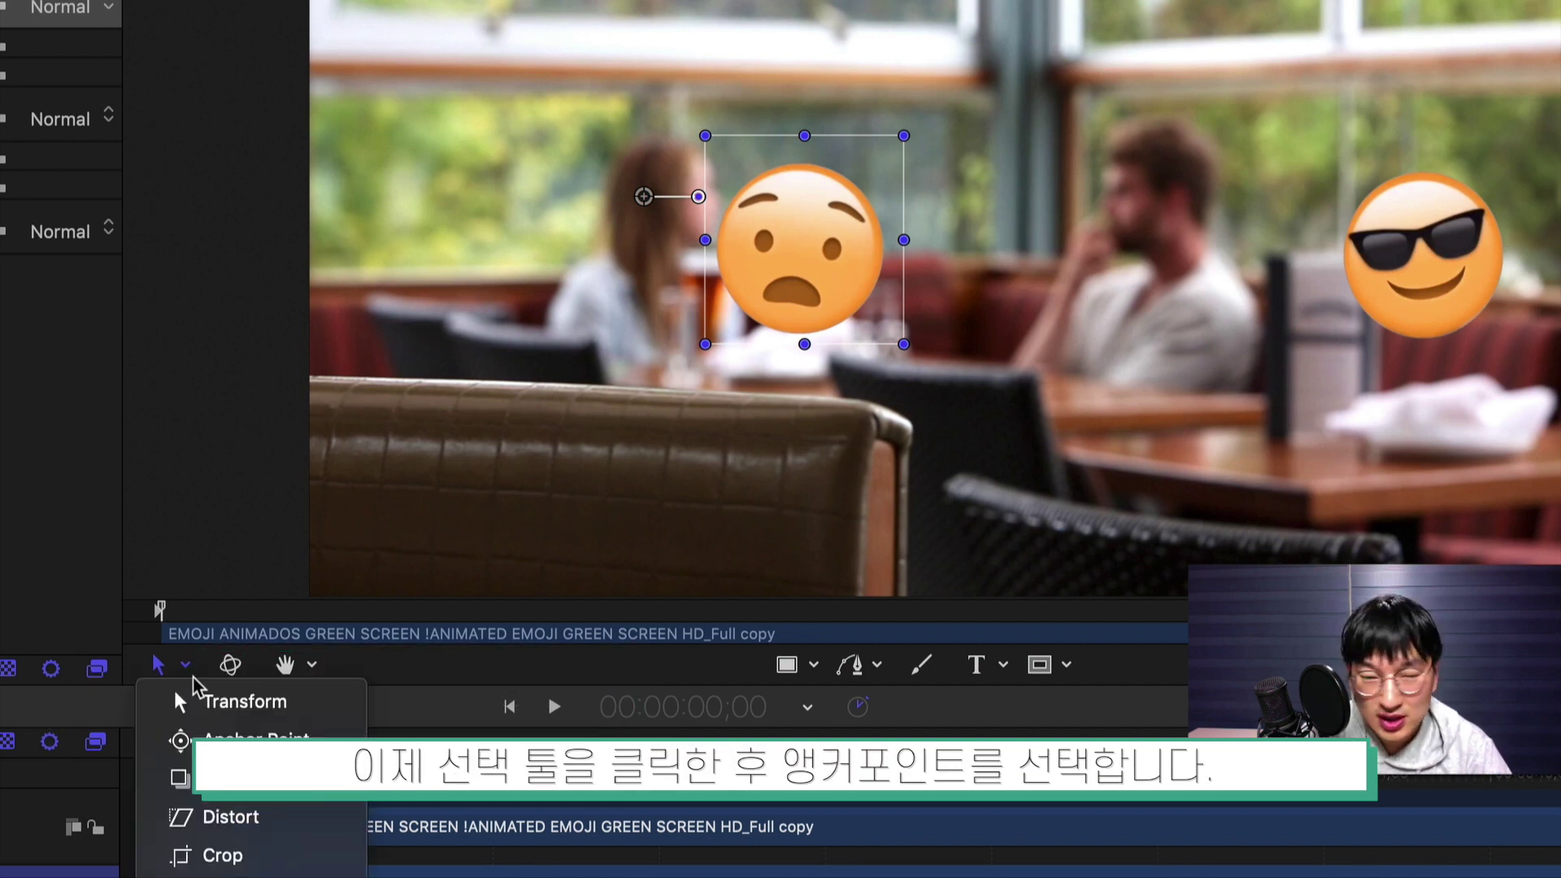
click(207, 736)
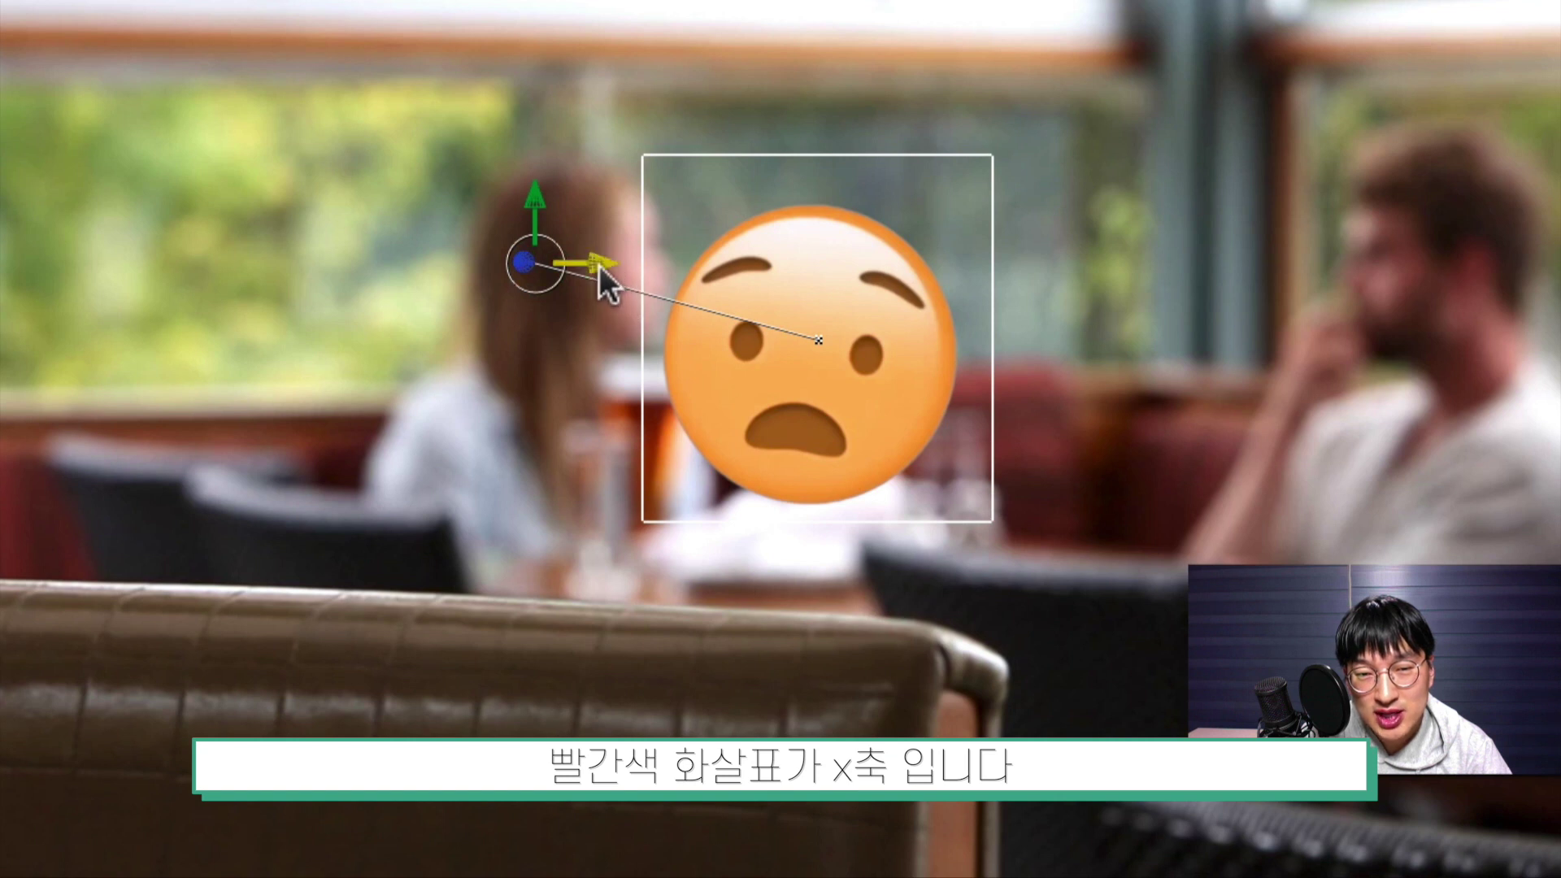
drag(599, 265, 883, 275)
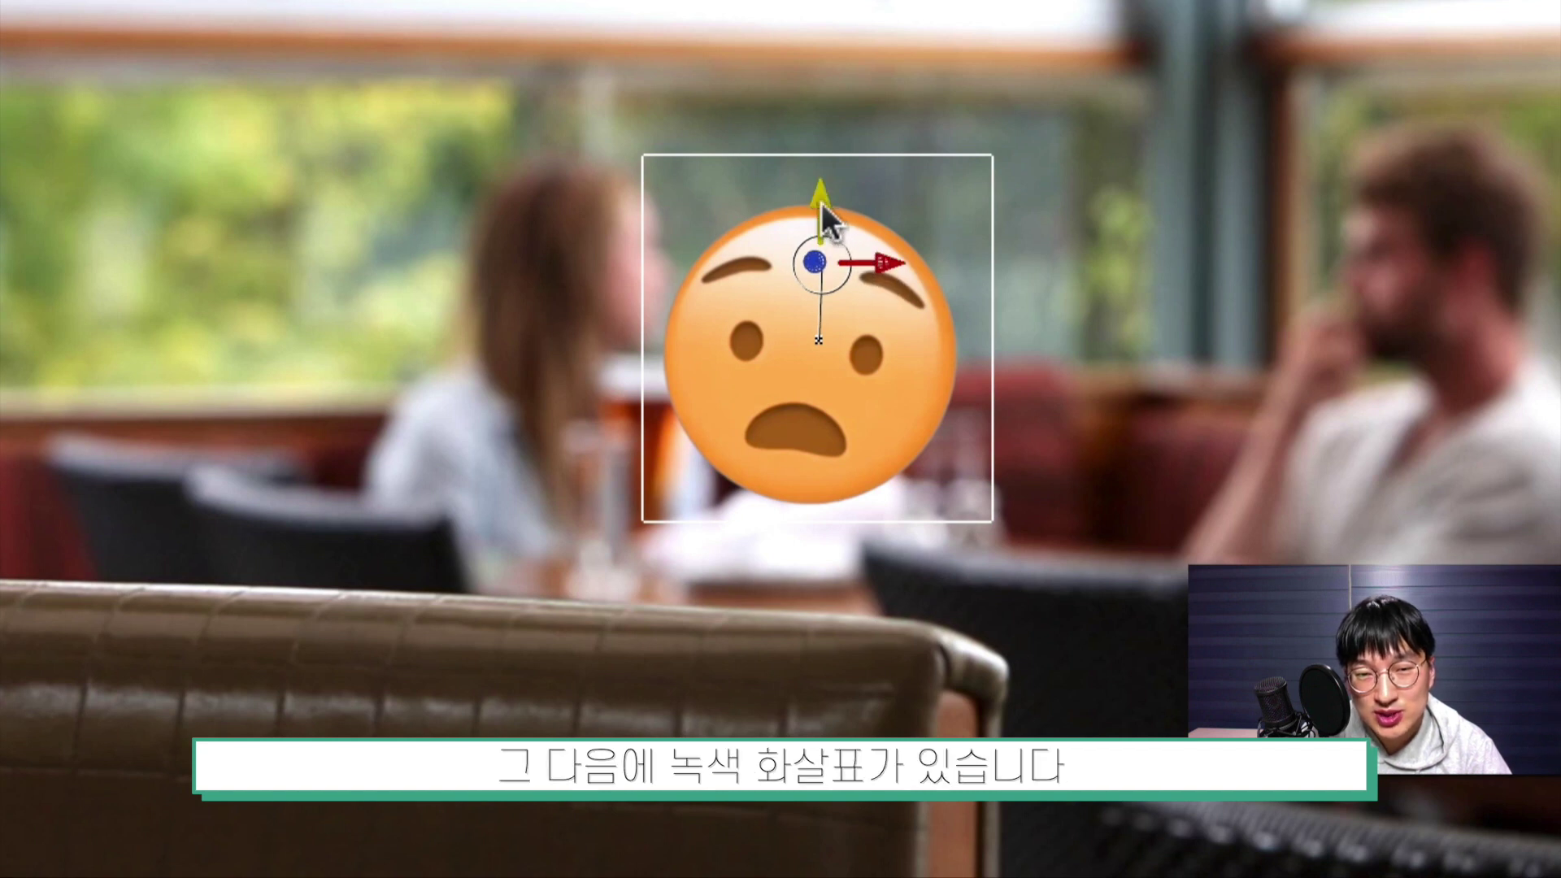
drag(821, 203, 821, 283)
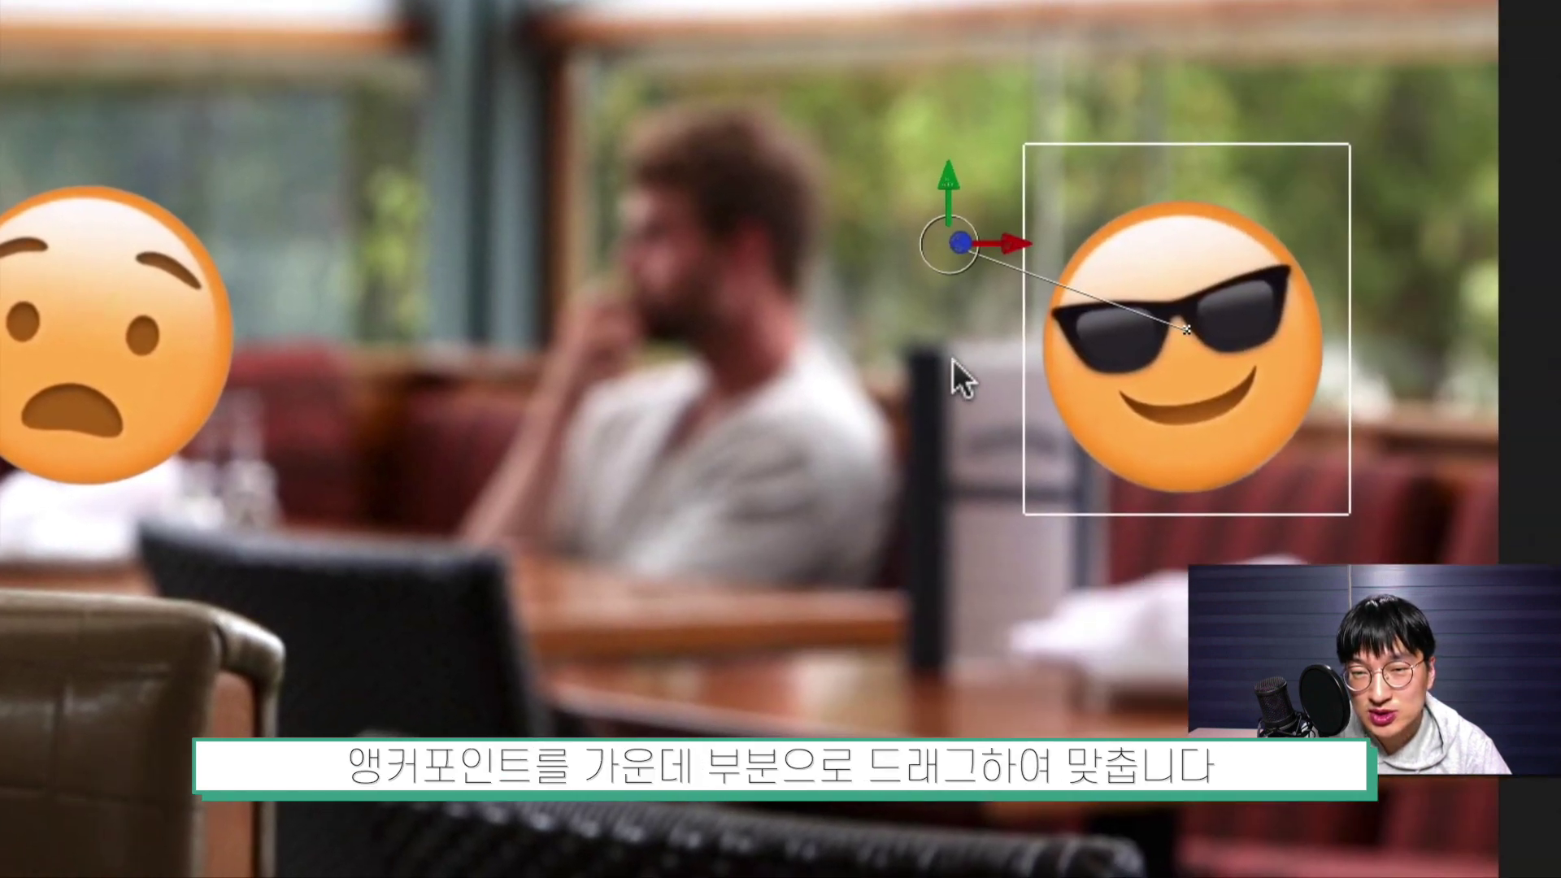
drag(1016, 246, 1257, 252)
drag(1191, 189, 1174, 309)
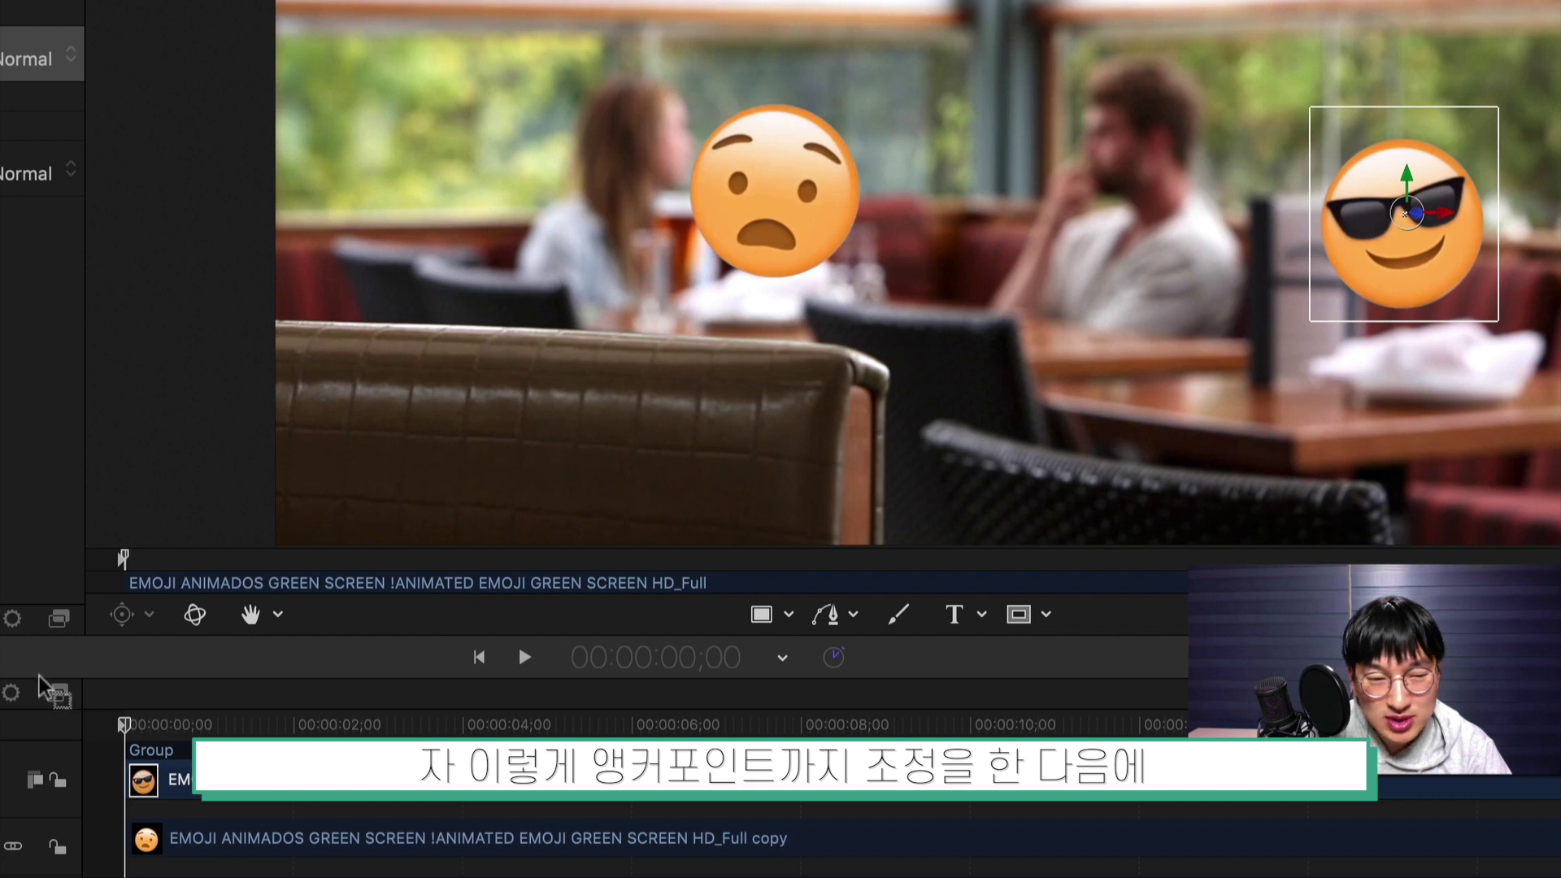
With the Transform tool, place the sunglasses emoji over the man's face and the worried emoji over the woman's face at the first frame
click(123, 615)
click(146, 619)
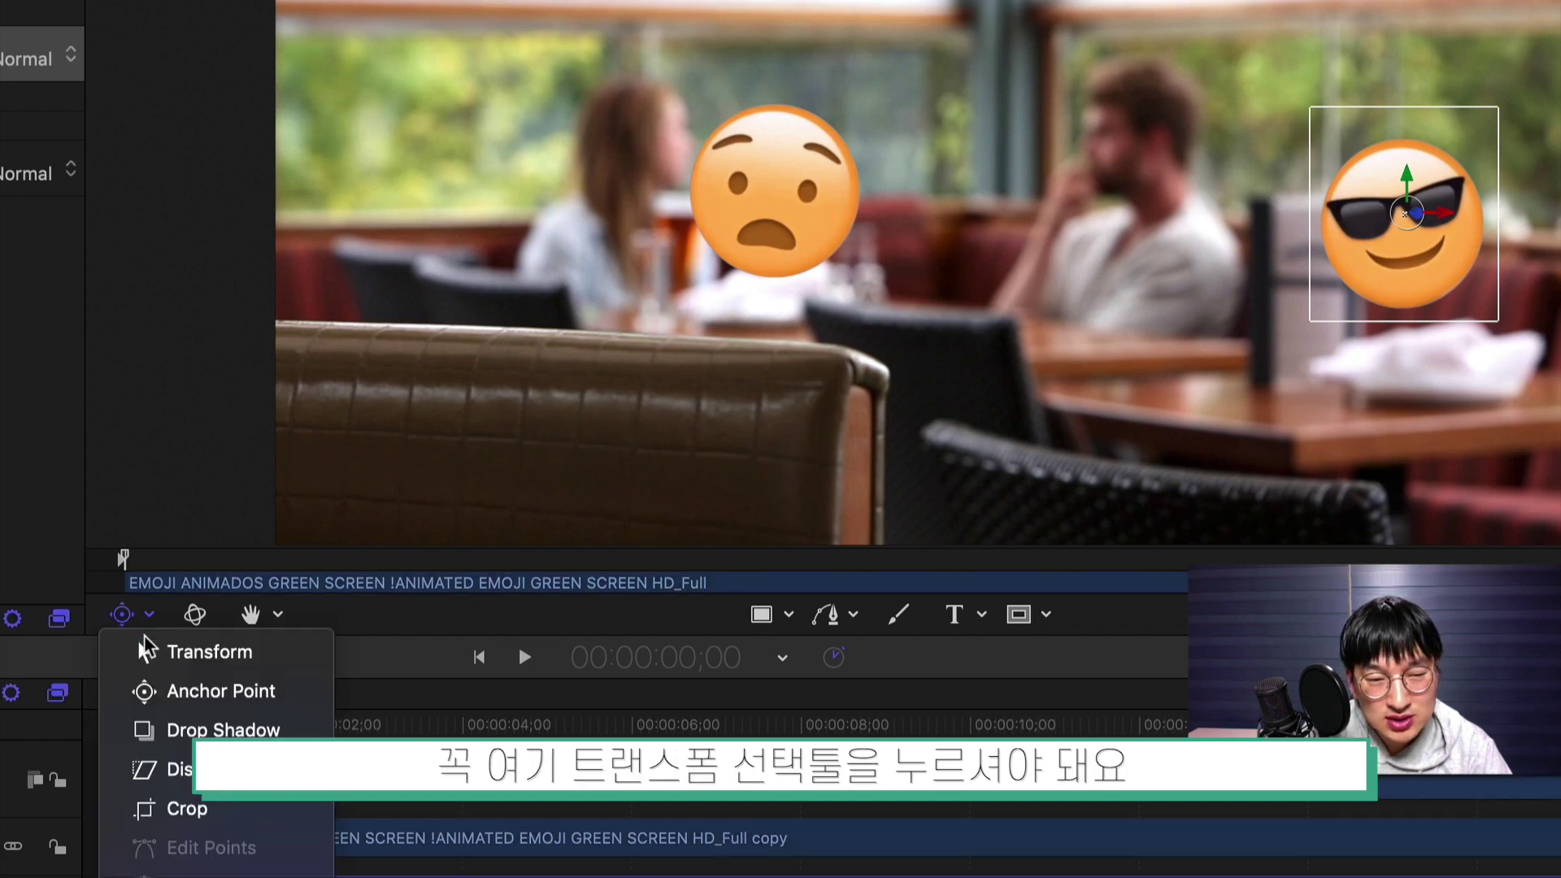
click(163, 651)
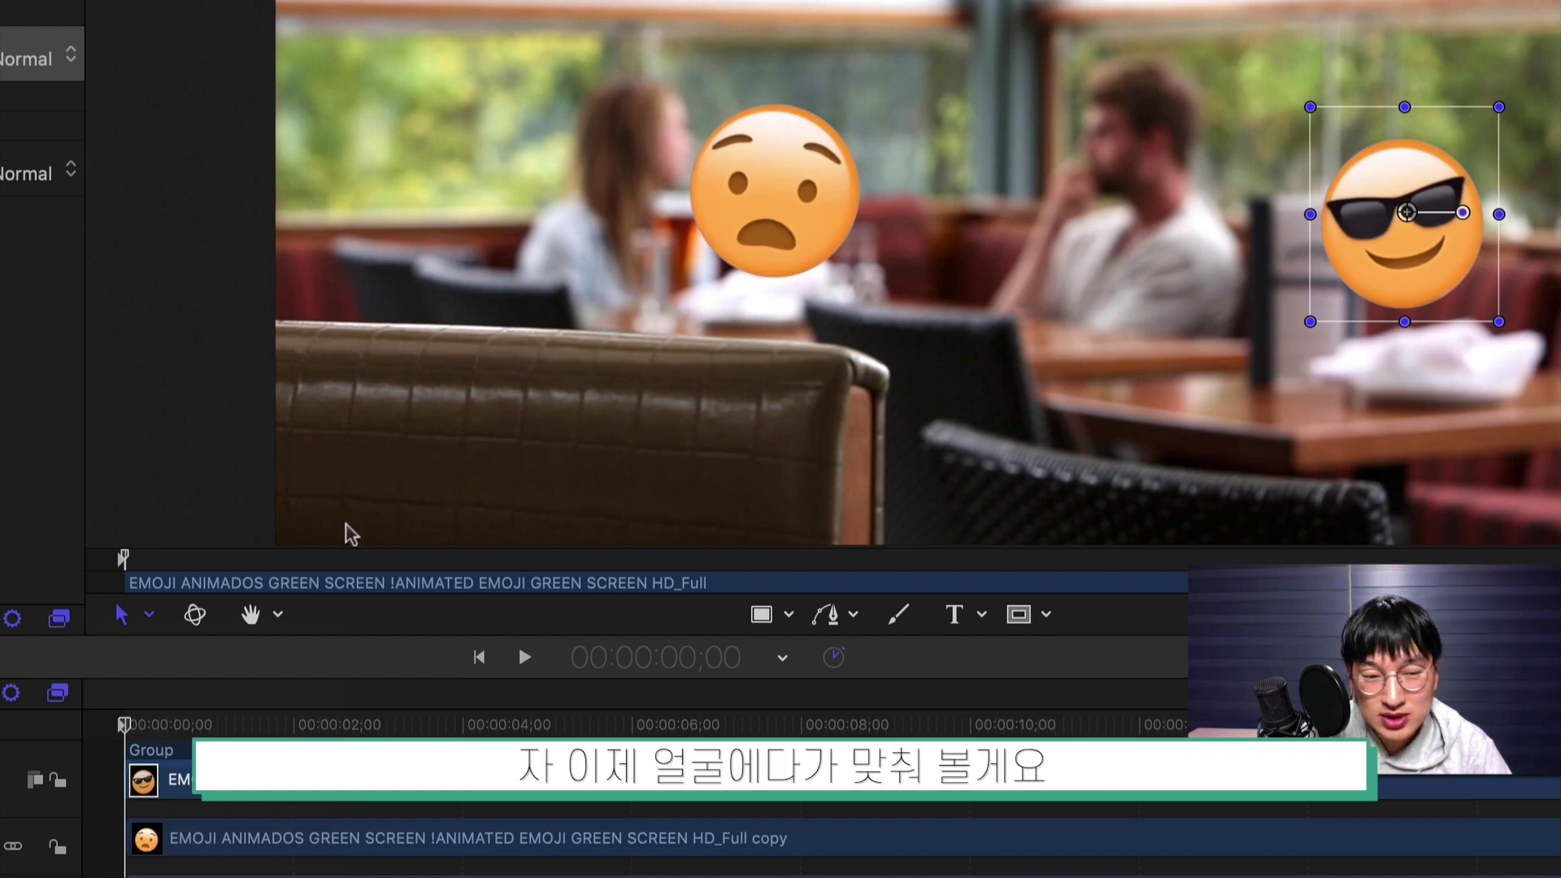
mouse_move(122, 729)
mouse_down()
mouse_move(586, 725)
mouse_move(140, 725)
mouse_up()
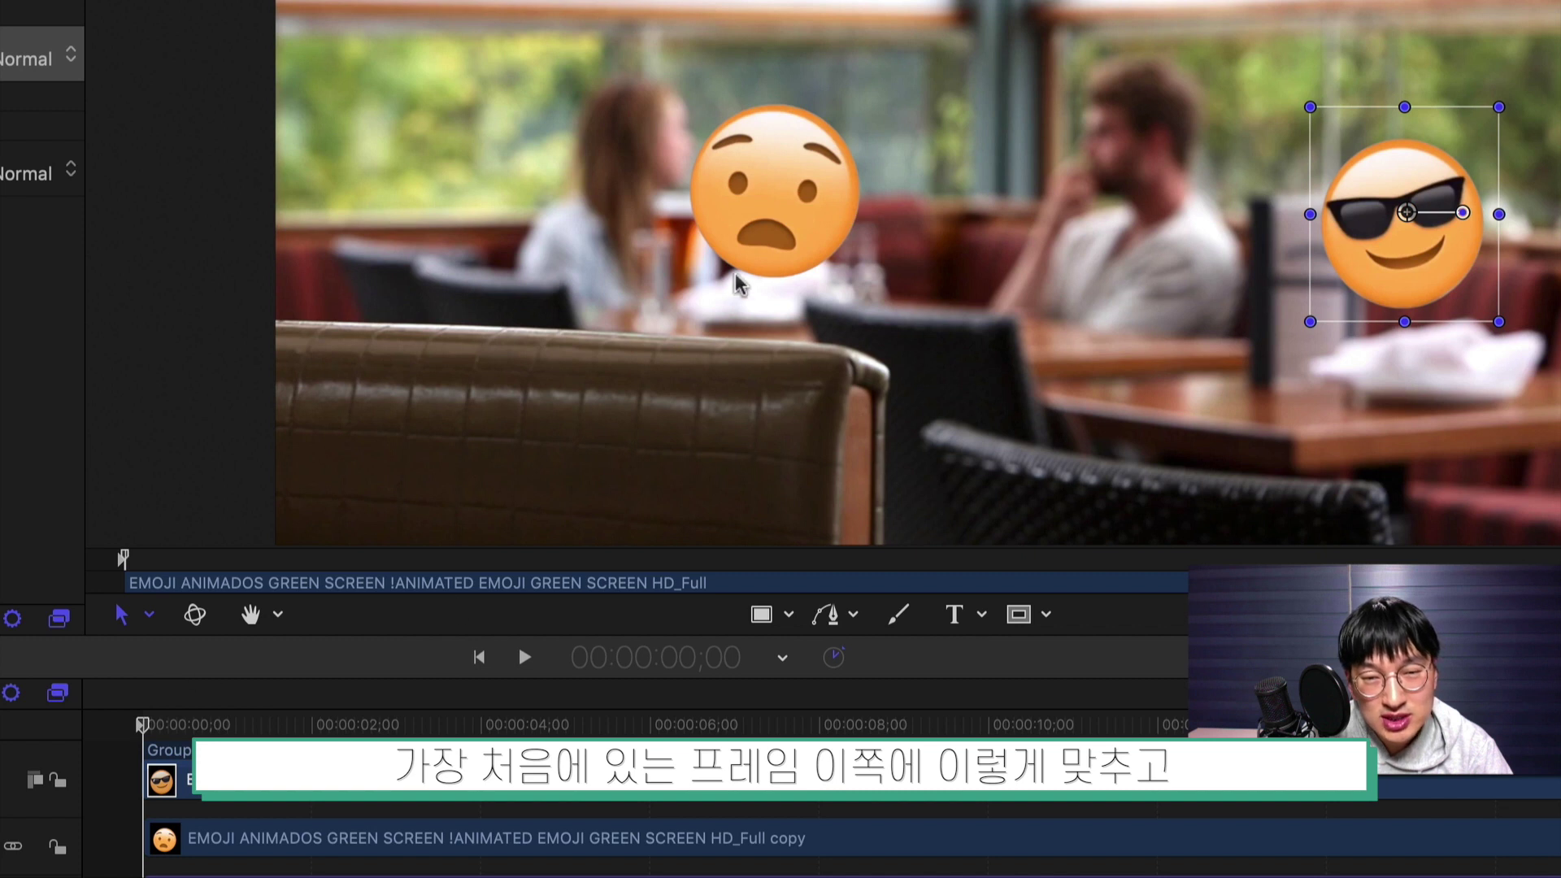
drag(1409, 231, 1138, 159)
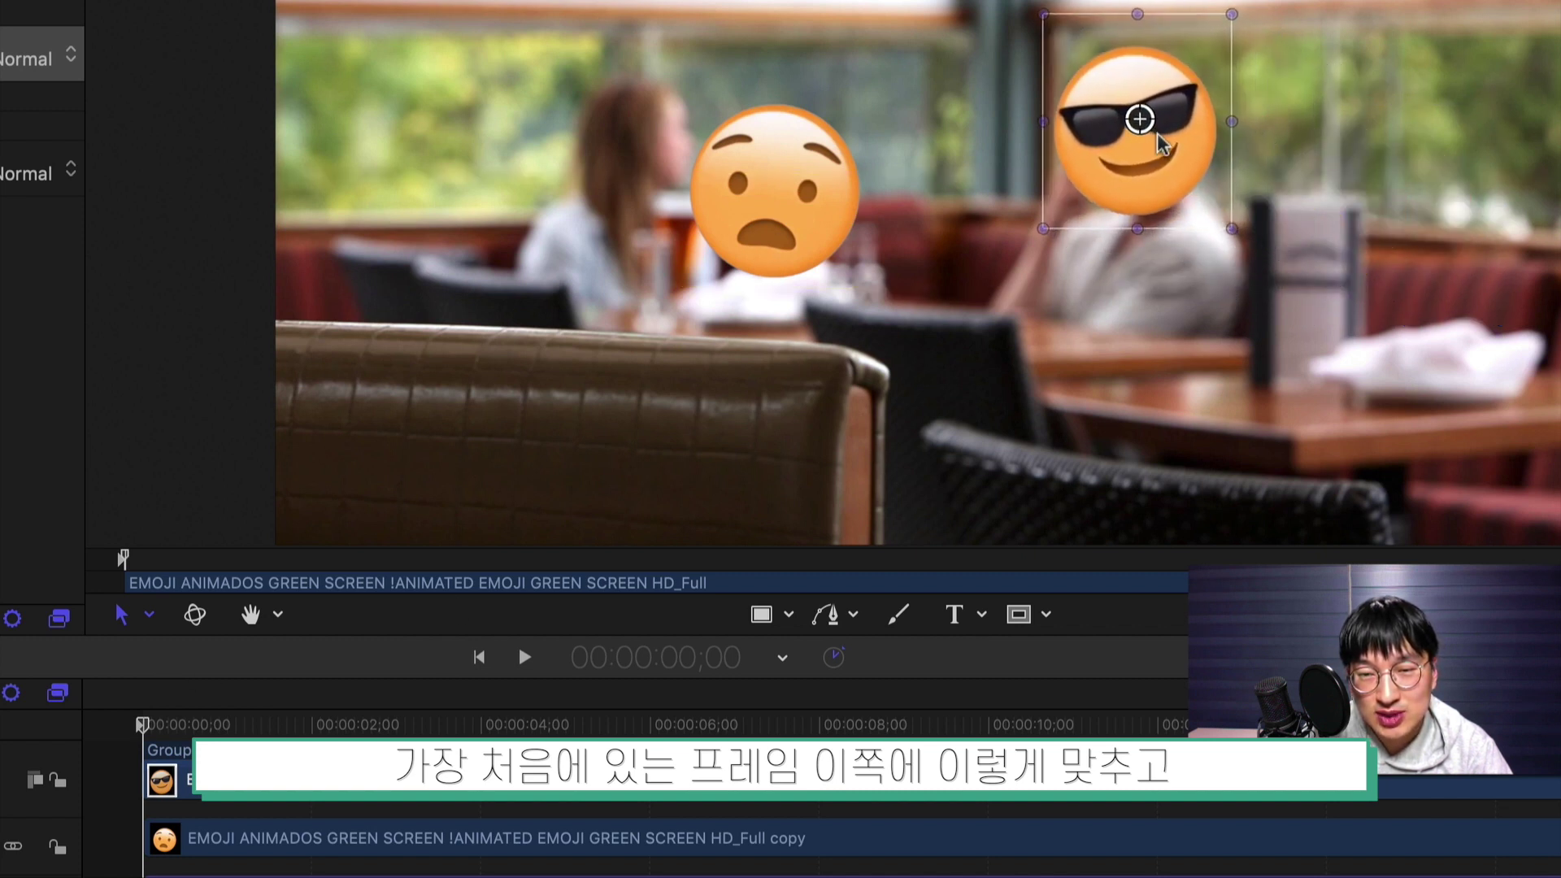
click(765, 233)
drag(790, 242, 670, 203)
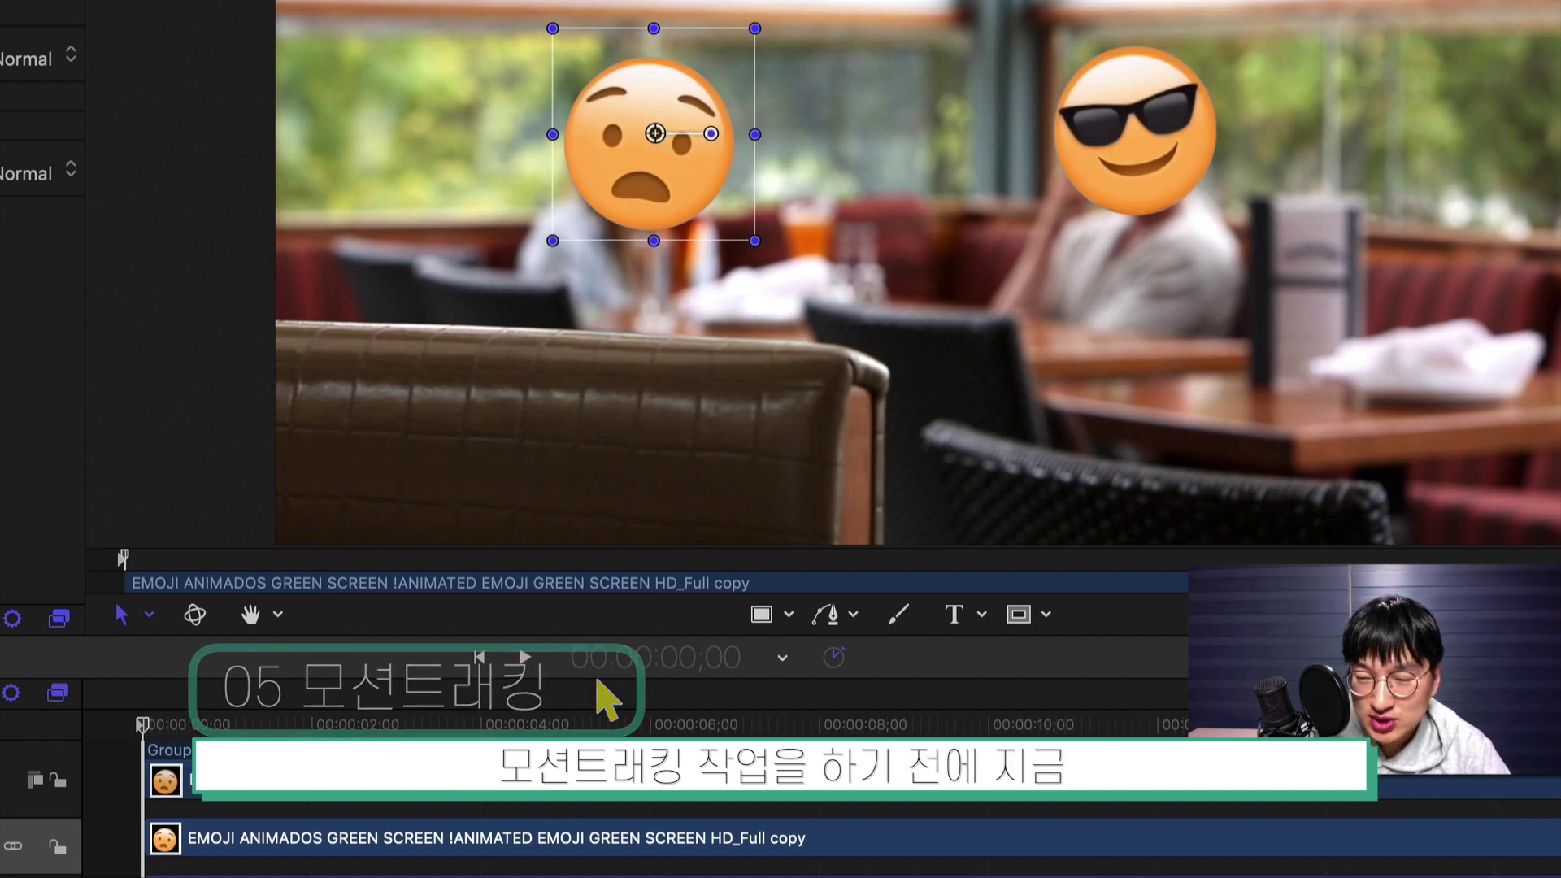
click(1148, 160)
click(709, 166)
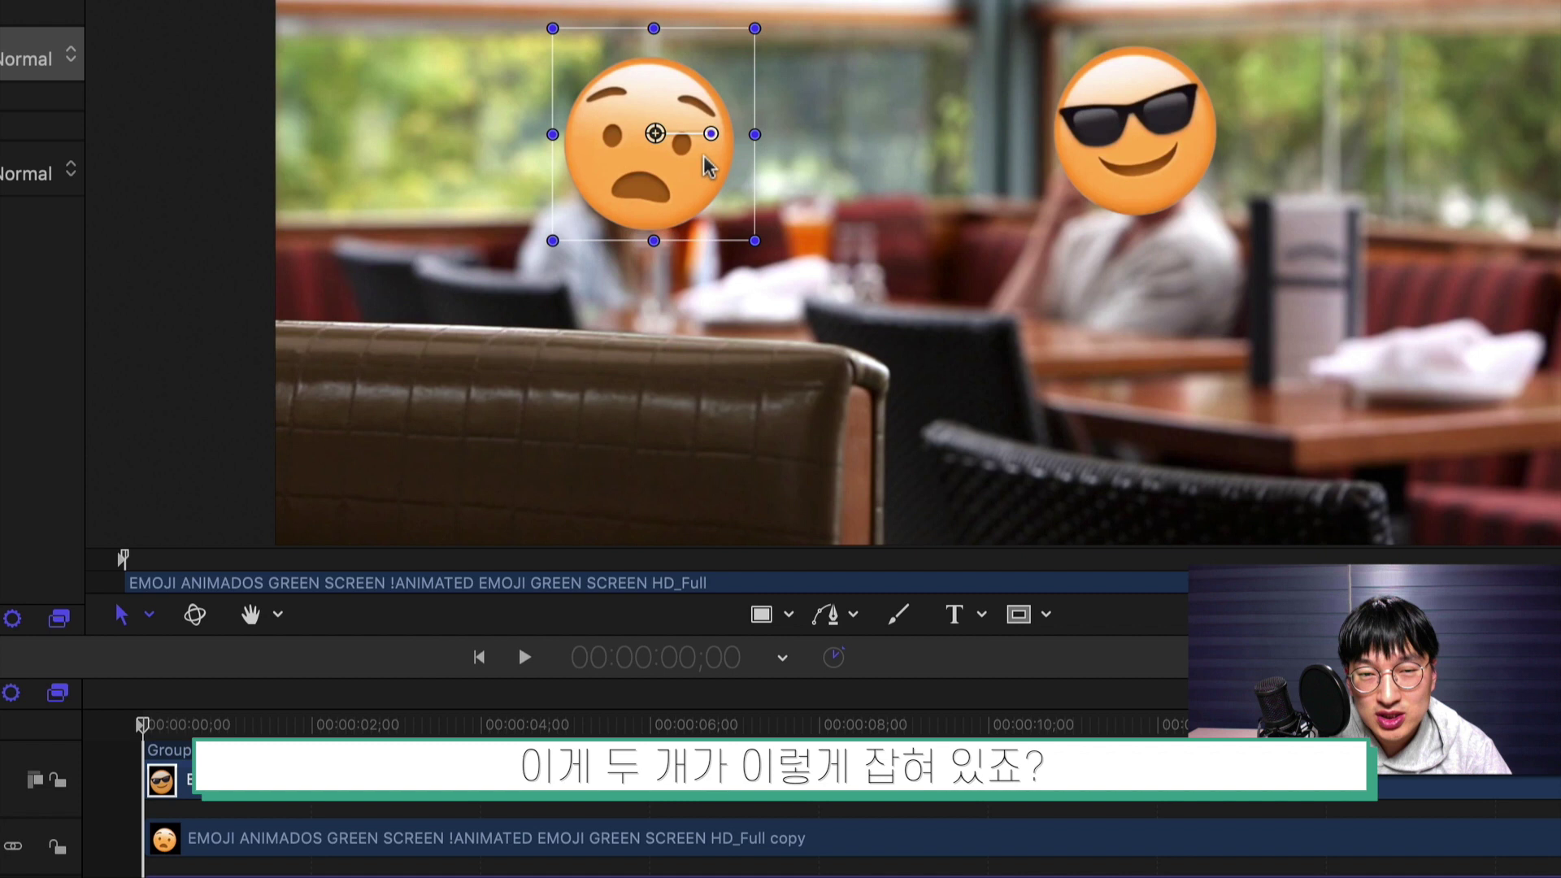
click(1078, 156)
click(623, 168)
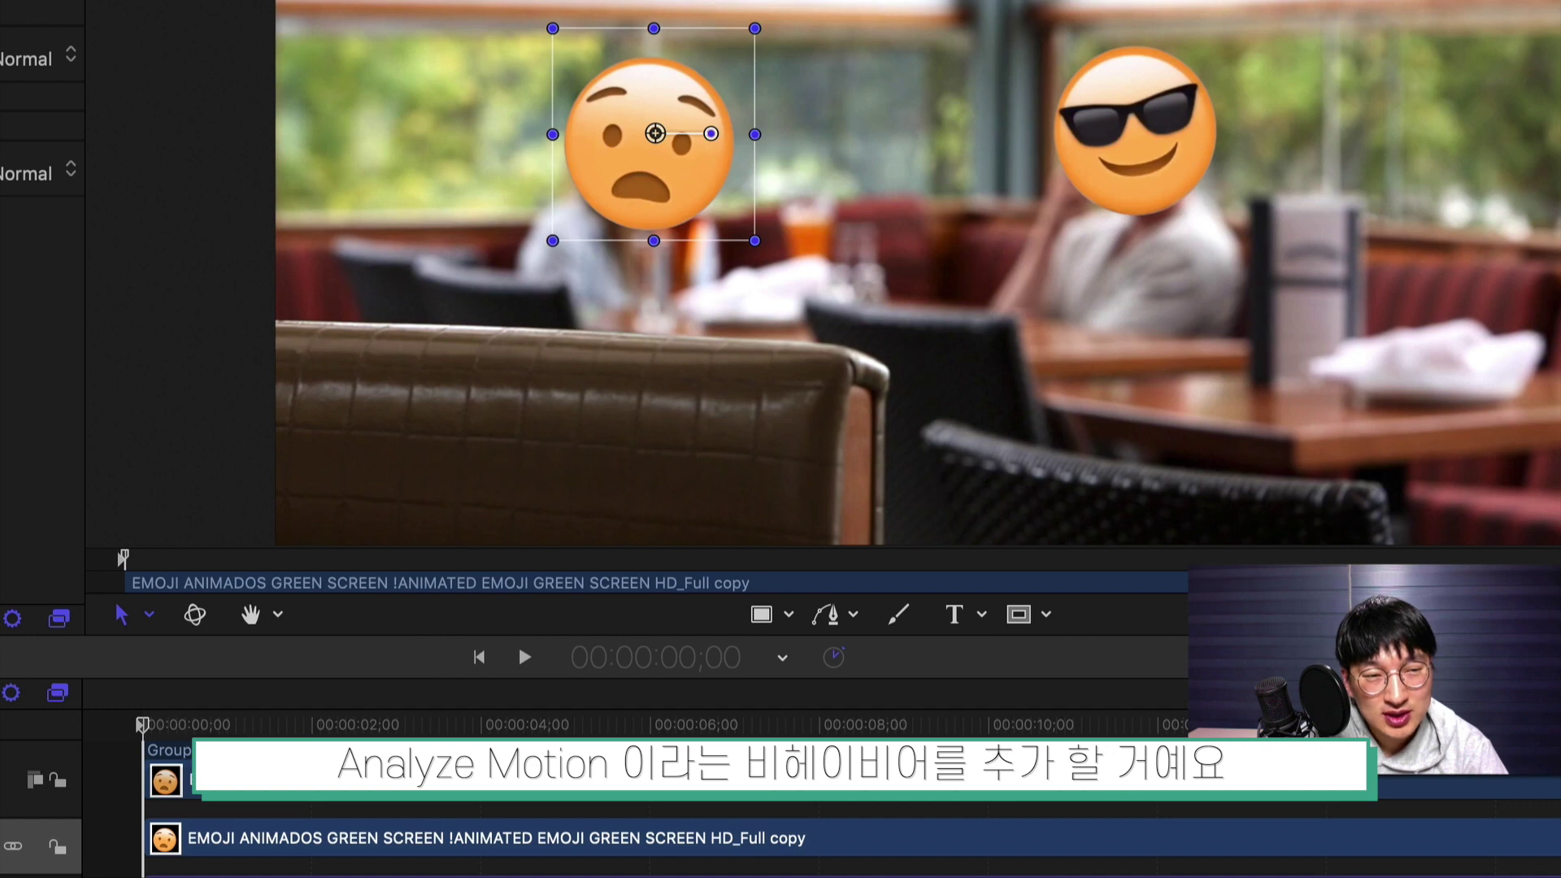
Select the café video clip, then hide both emoji clips to view the people beneath and show them again
click(777, 470)
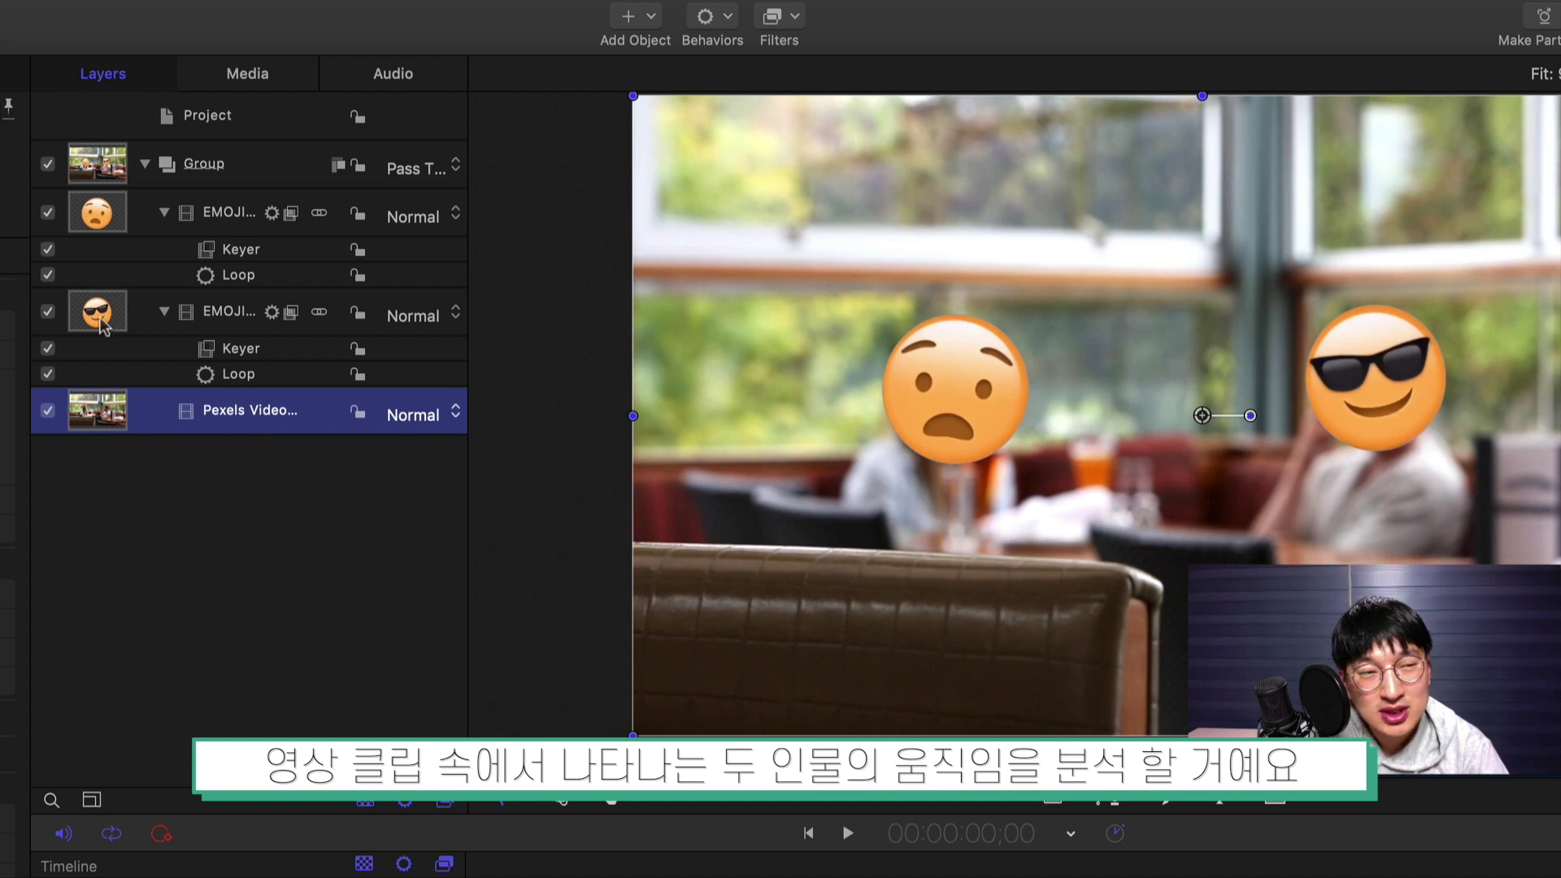
click(47, 311)
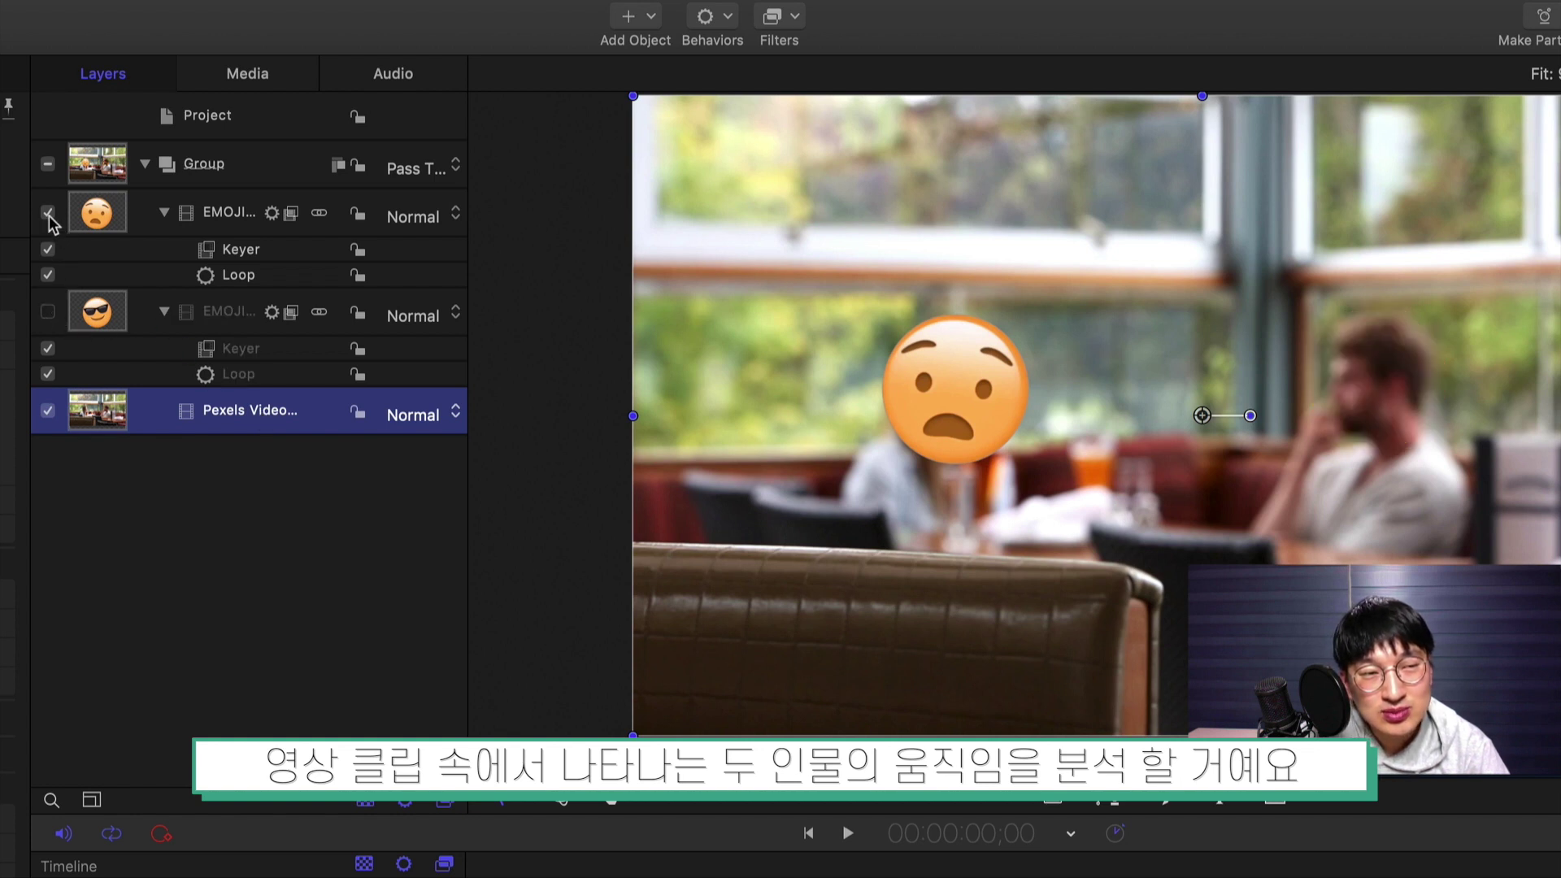
click(47, 212)
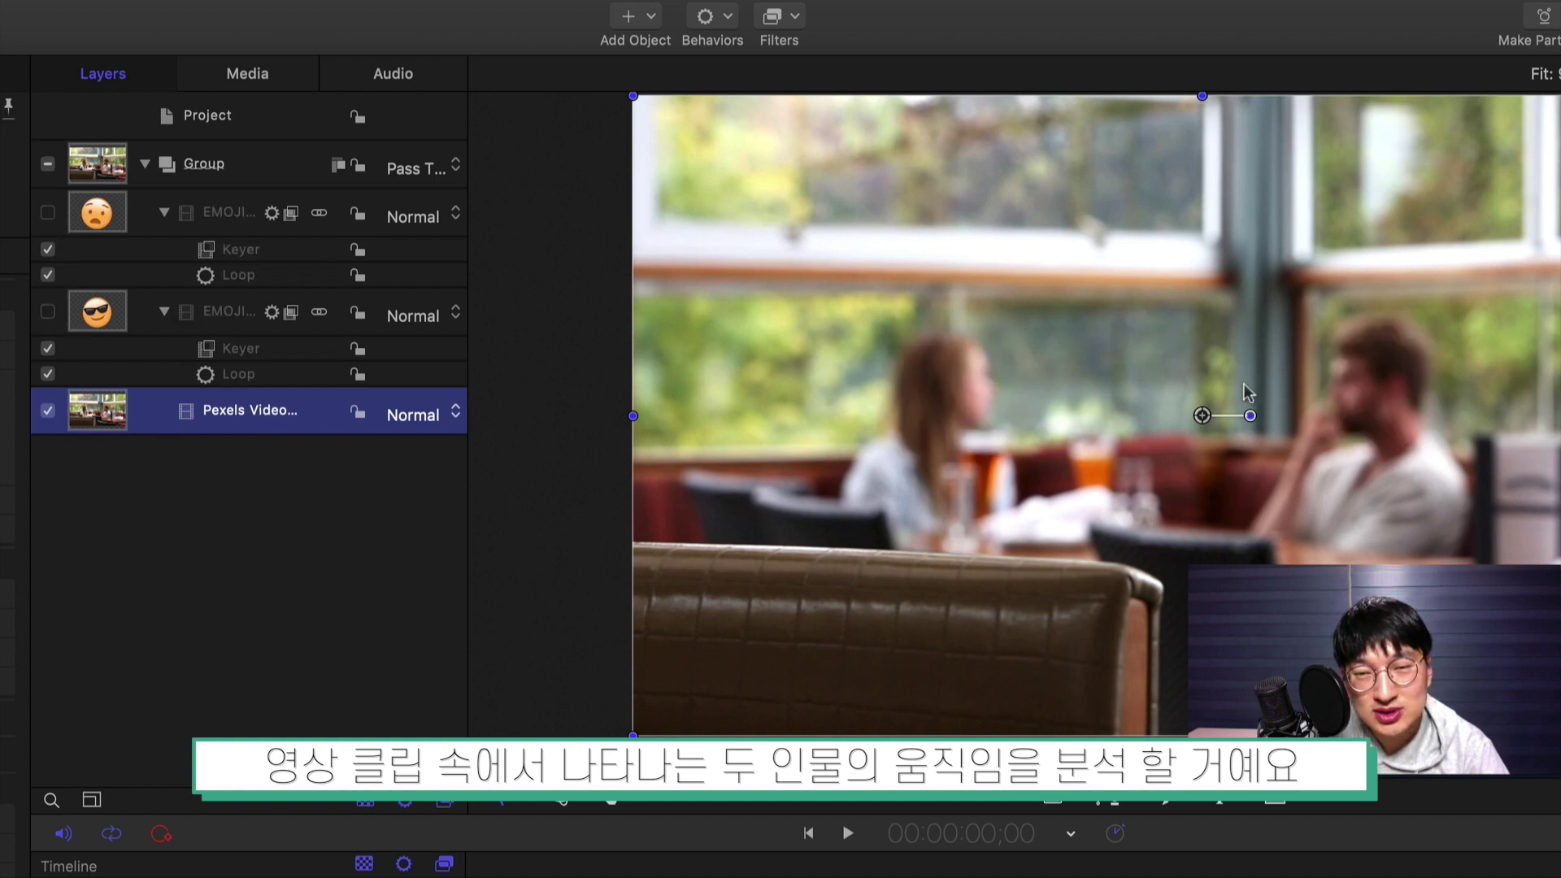
click(50, 309)
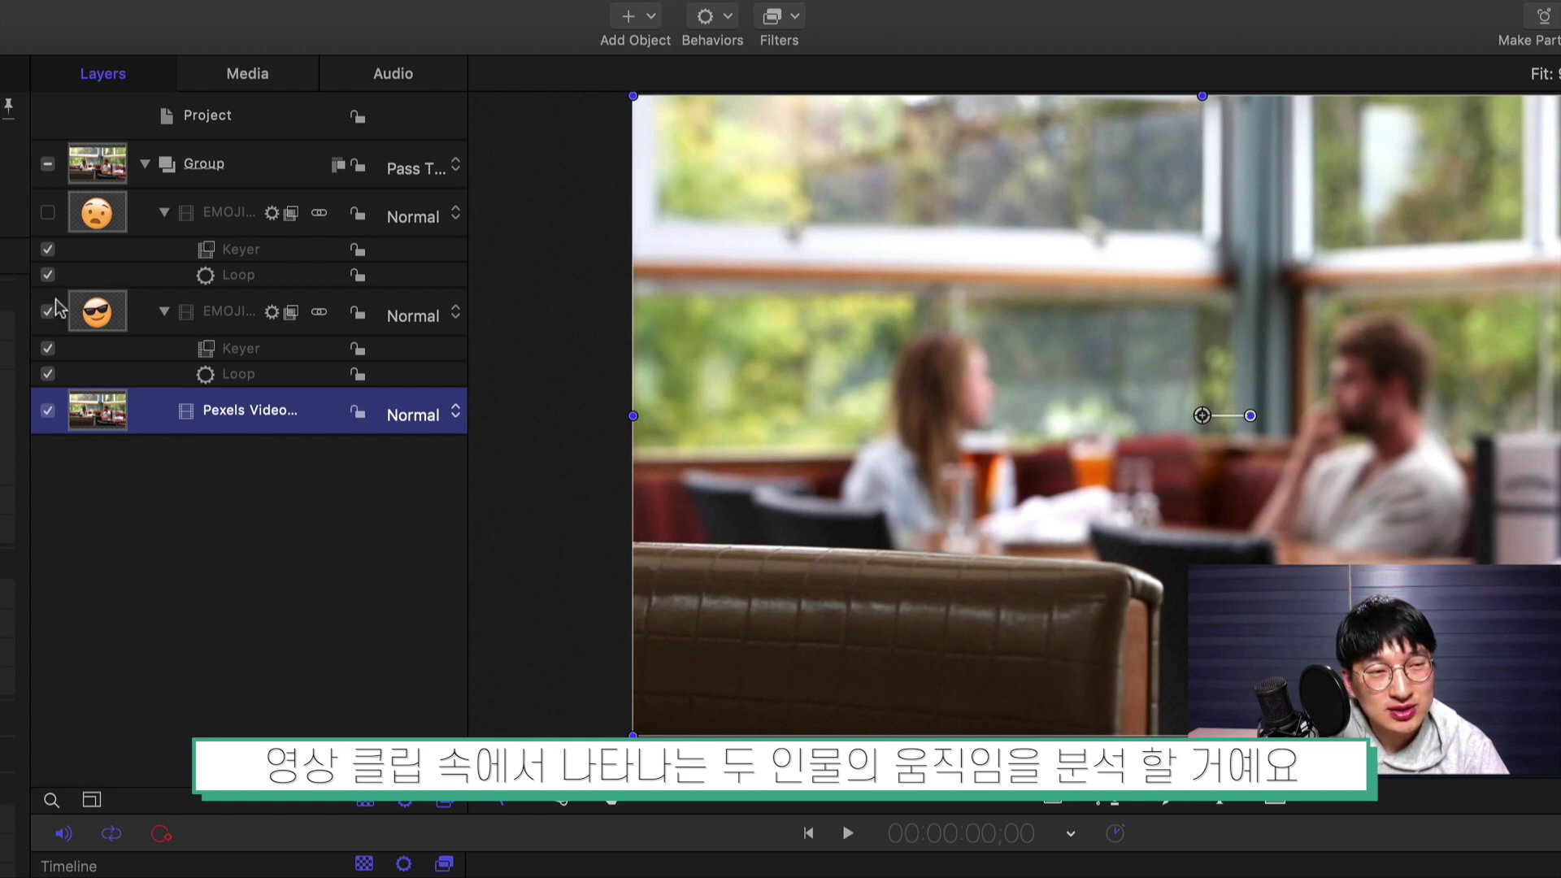
click(47, 212)
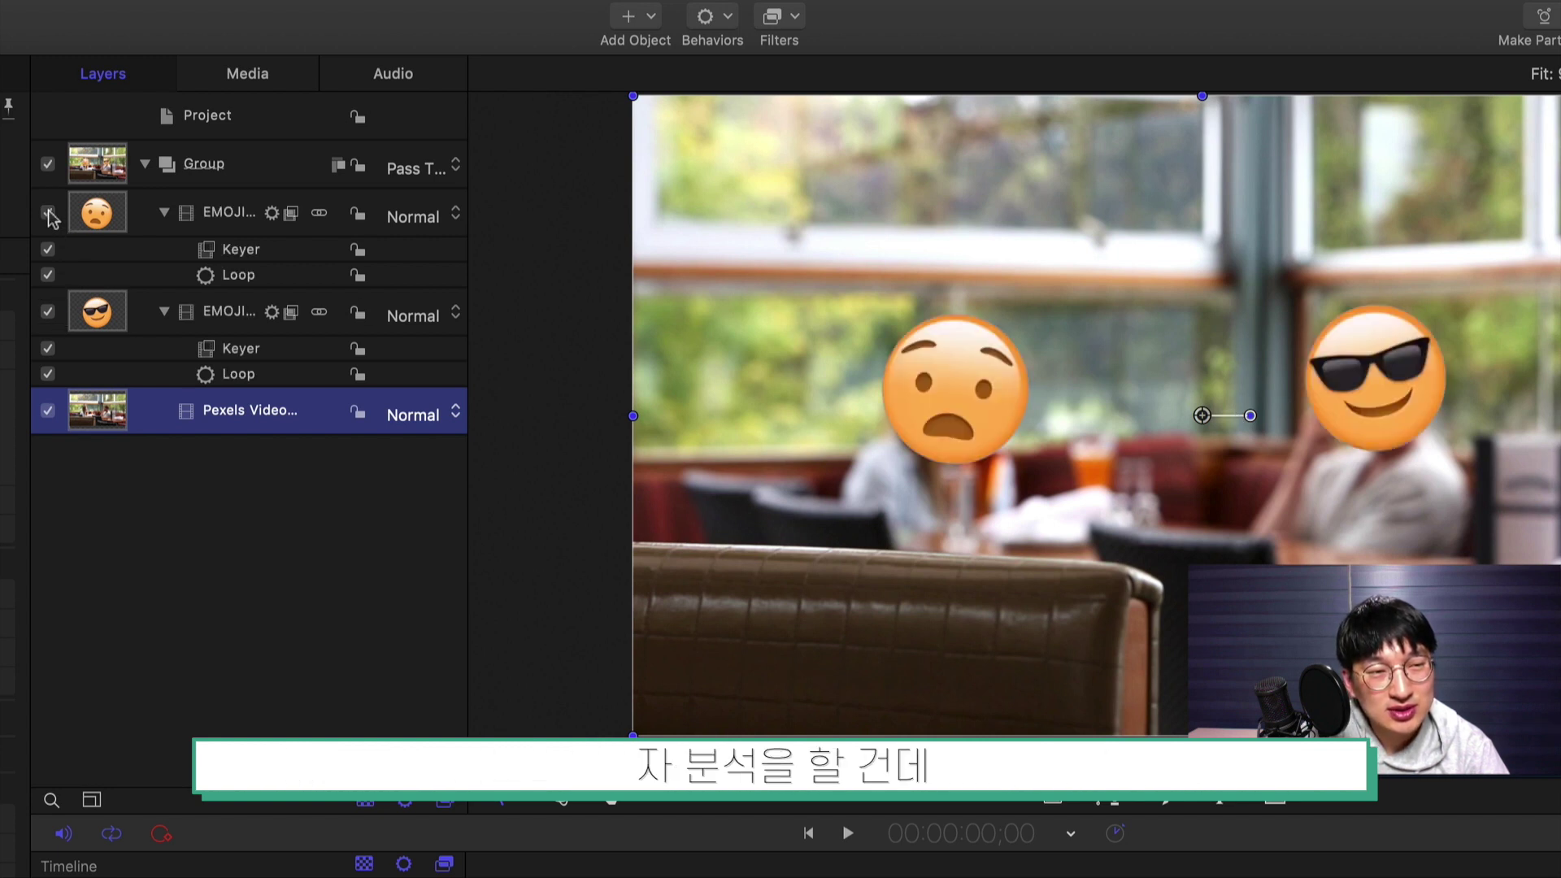
Add the Analyze Motion behavior from the Motion Tracking category to the café video clip
click(707, 21)
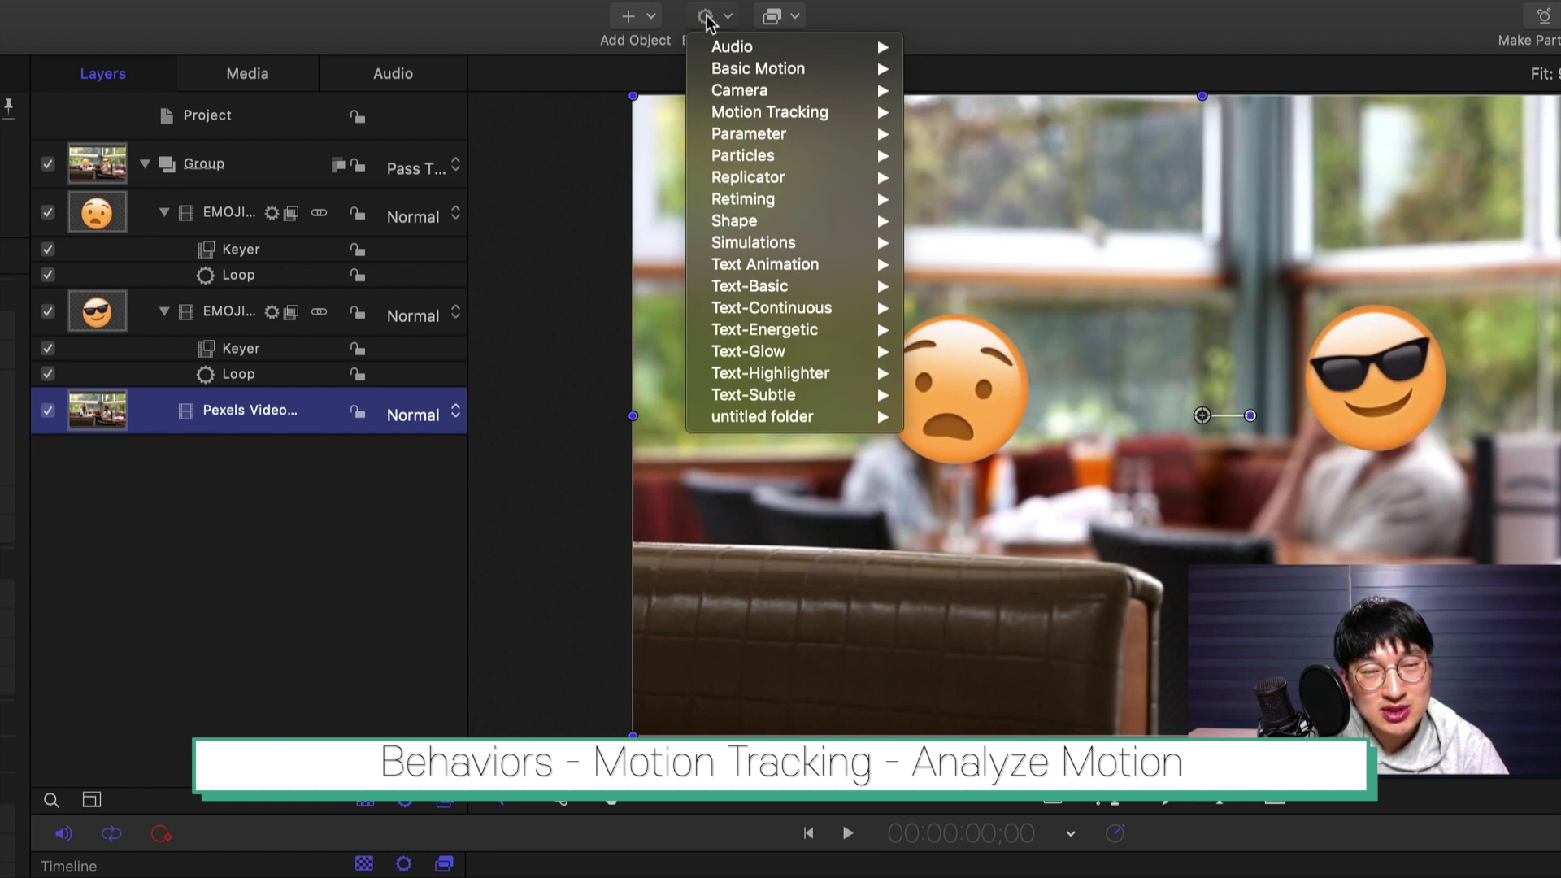
mouse_move(854, 114)
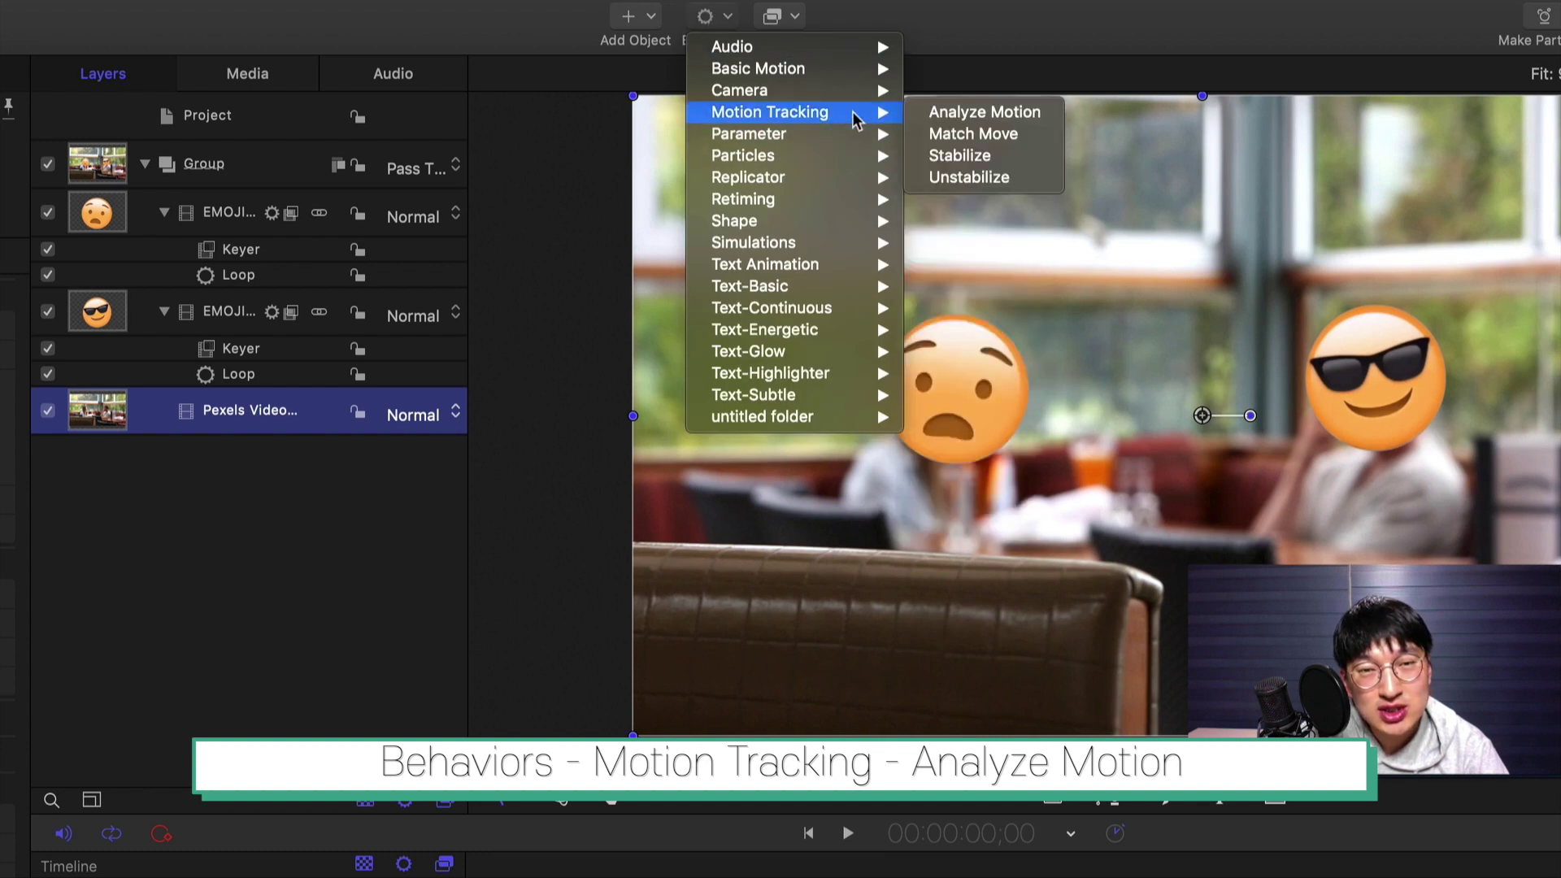
click(951, 120)
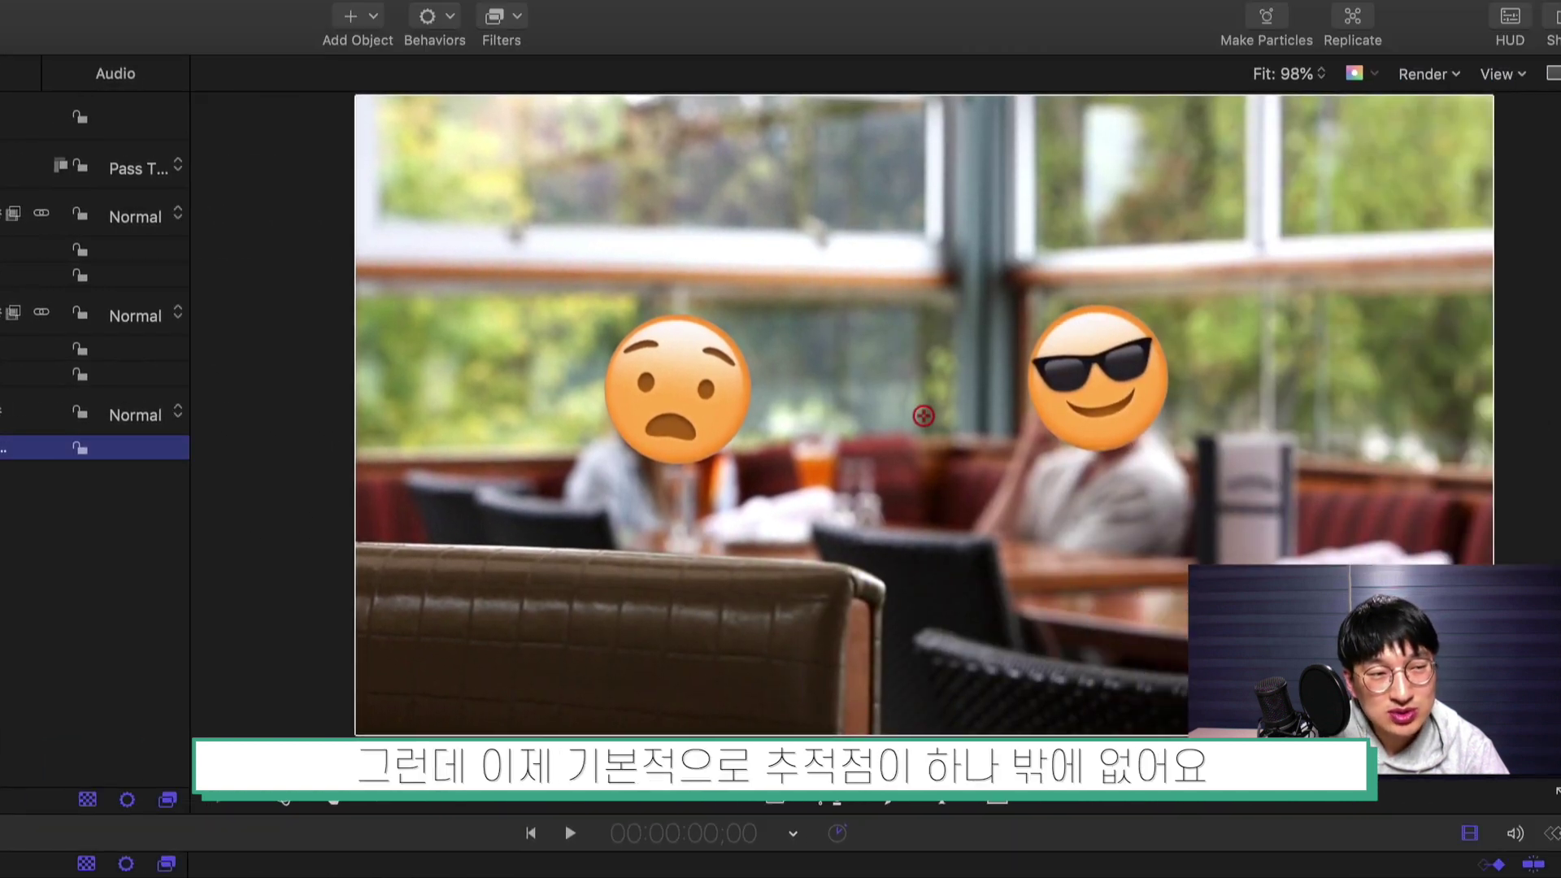
Add a second tracker to the café clip's Analyze Motion behavior and hide both emoji clips
mouse_move(924, 416)
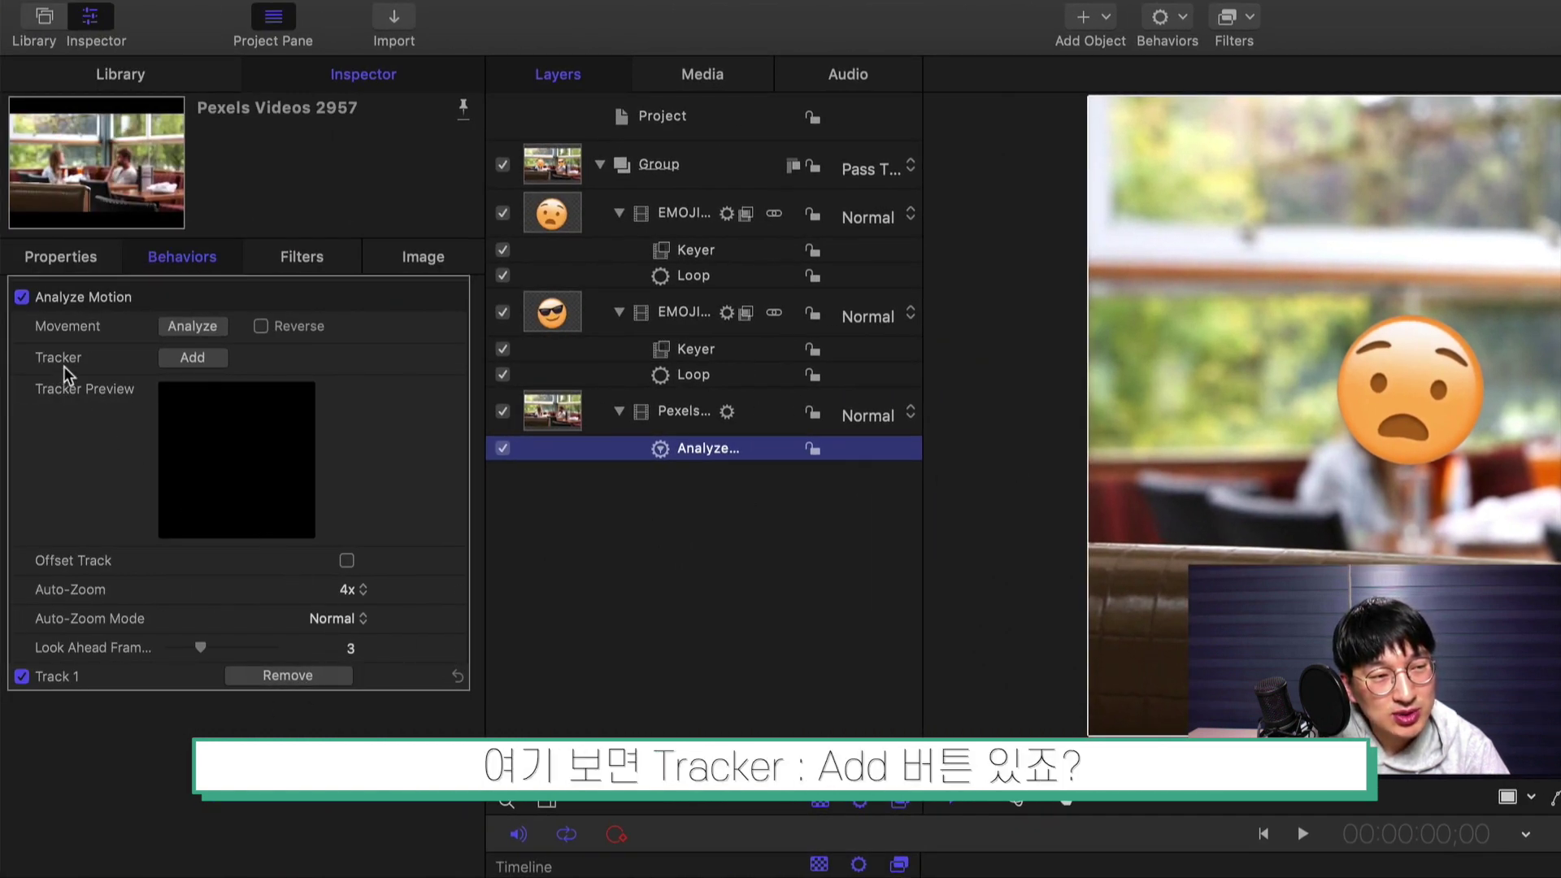
click(195, 358)
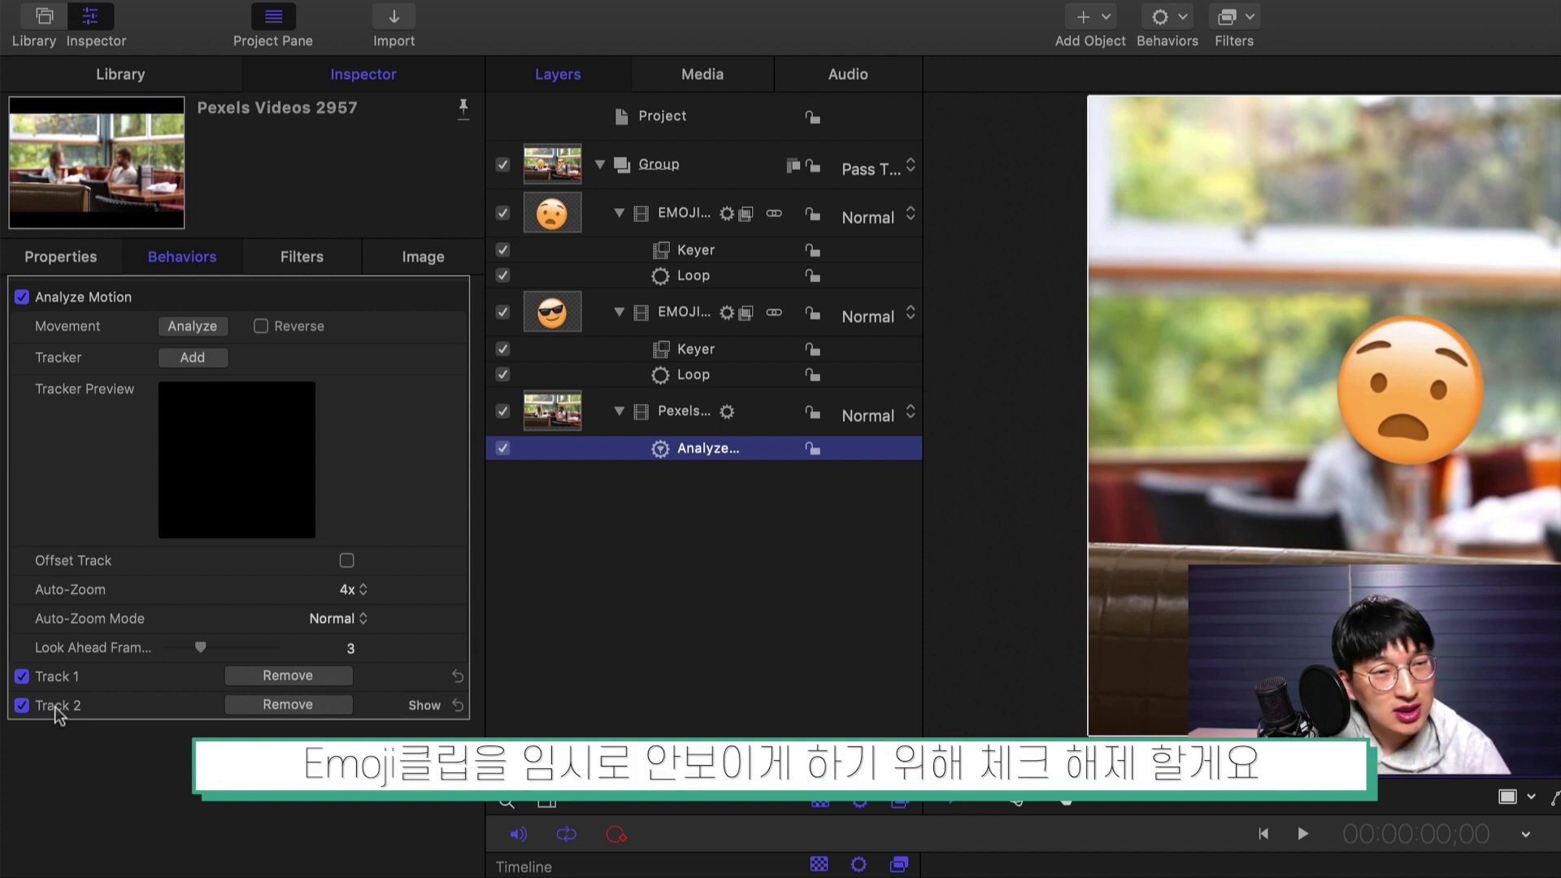
click(503, 312)
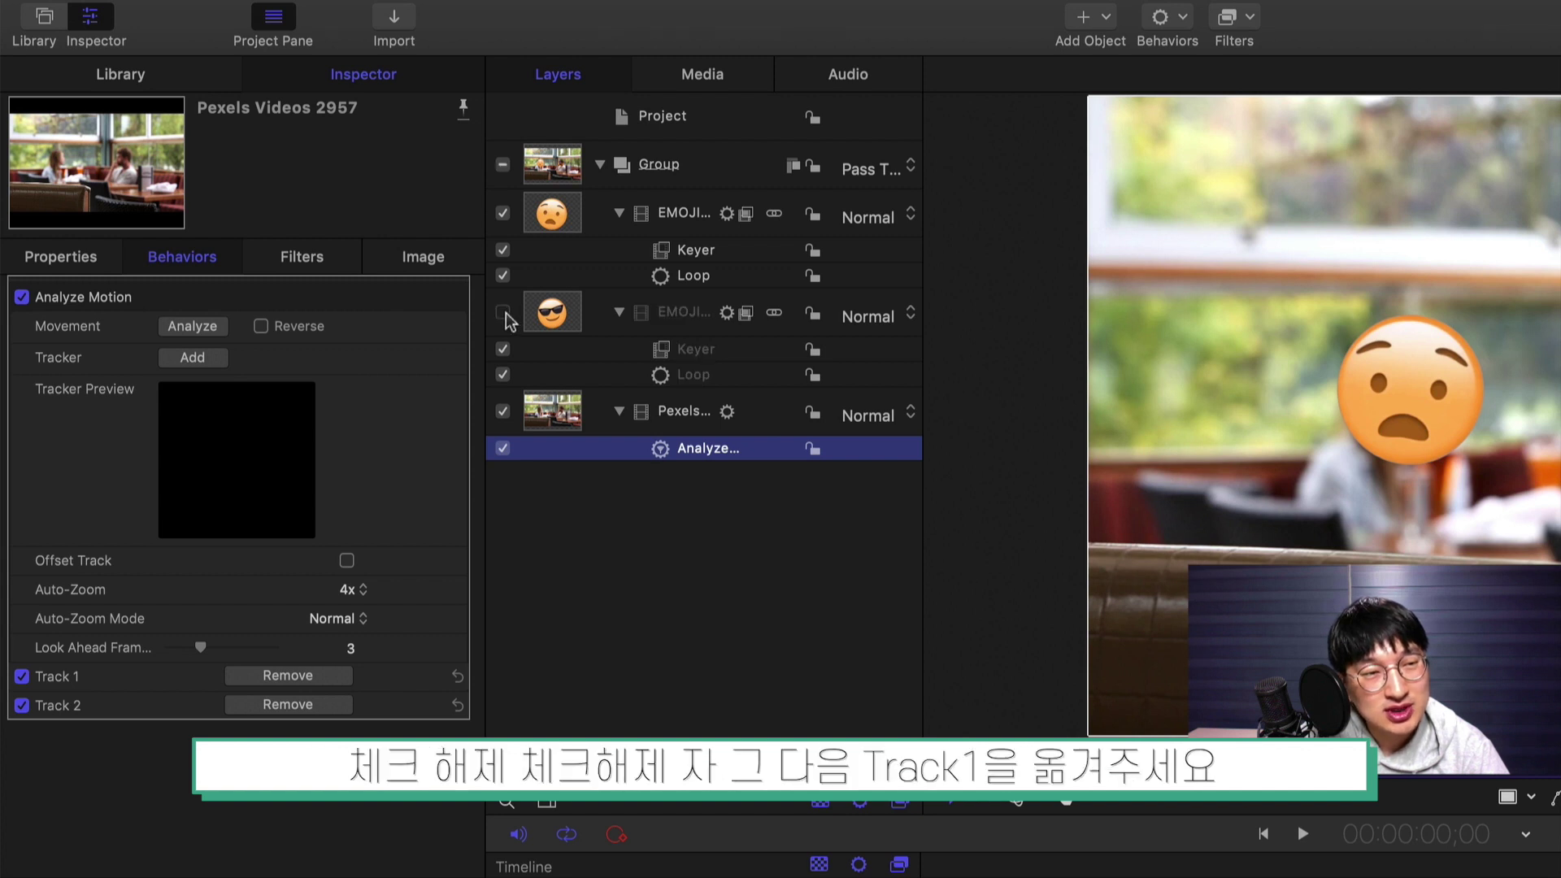
click(504, 215)
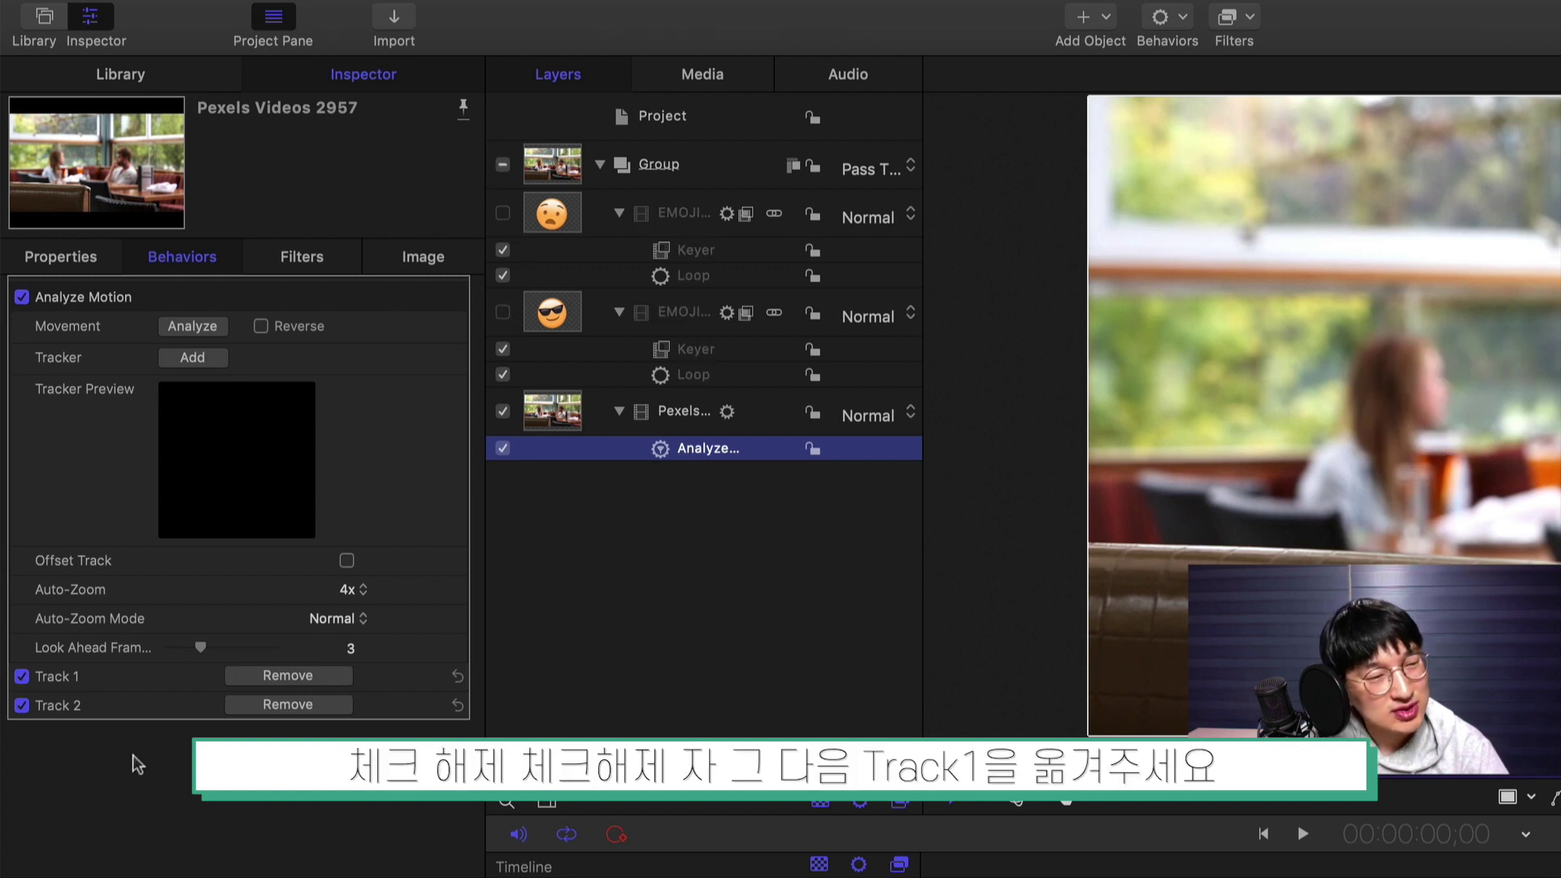
Place the Track 1 point on the man's face and Track 2 on the woman's face, and analyze the movement
click(74, 681)
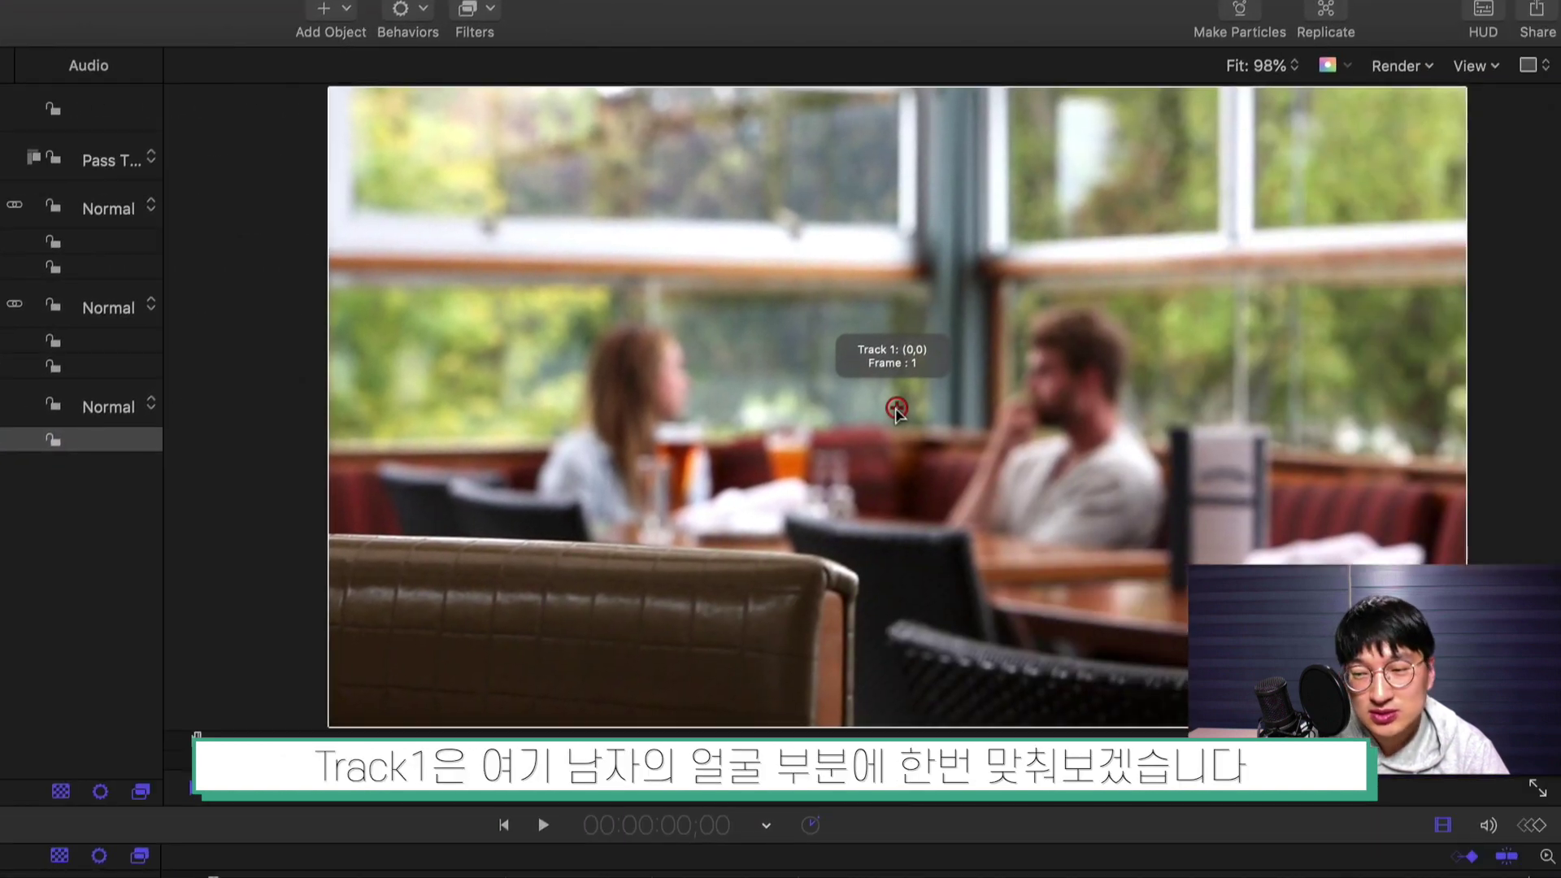
drag(897, 408, 1060, 381)
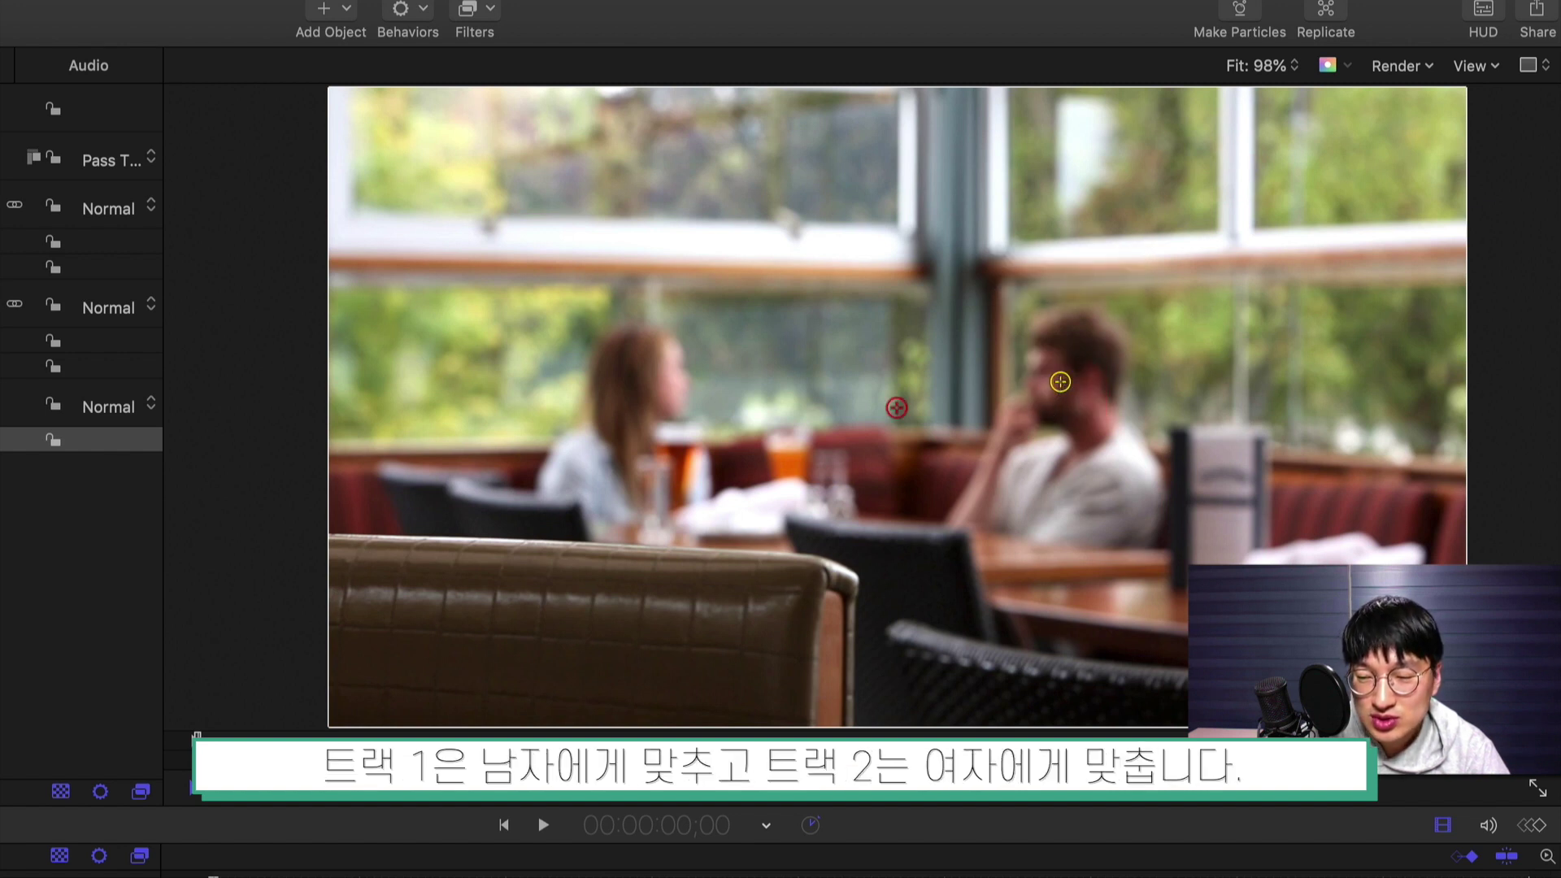
drag(896, 407, 668, 381)
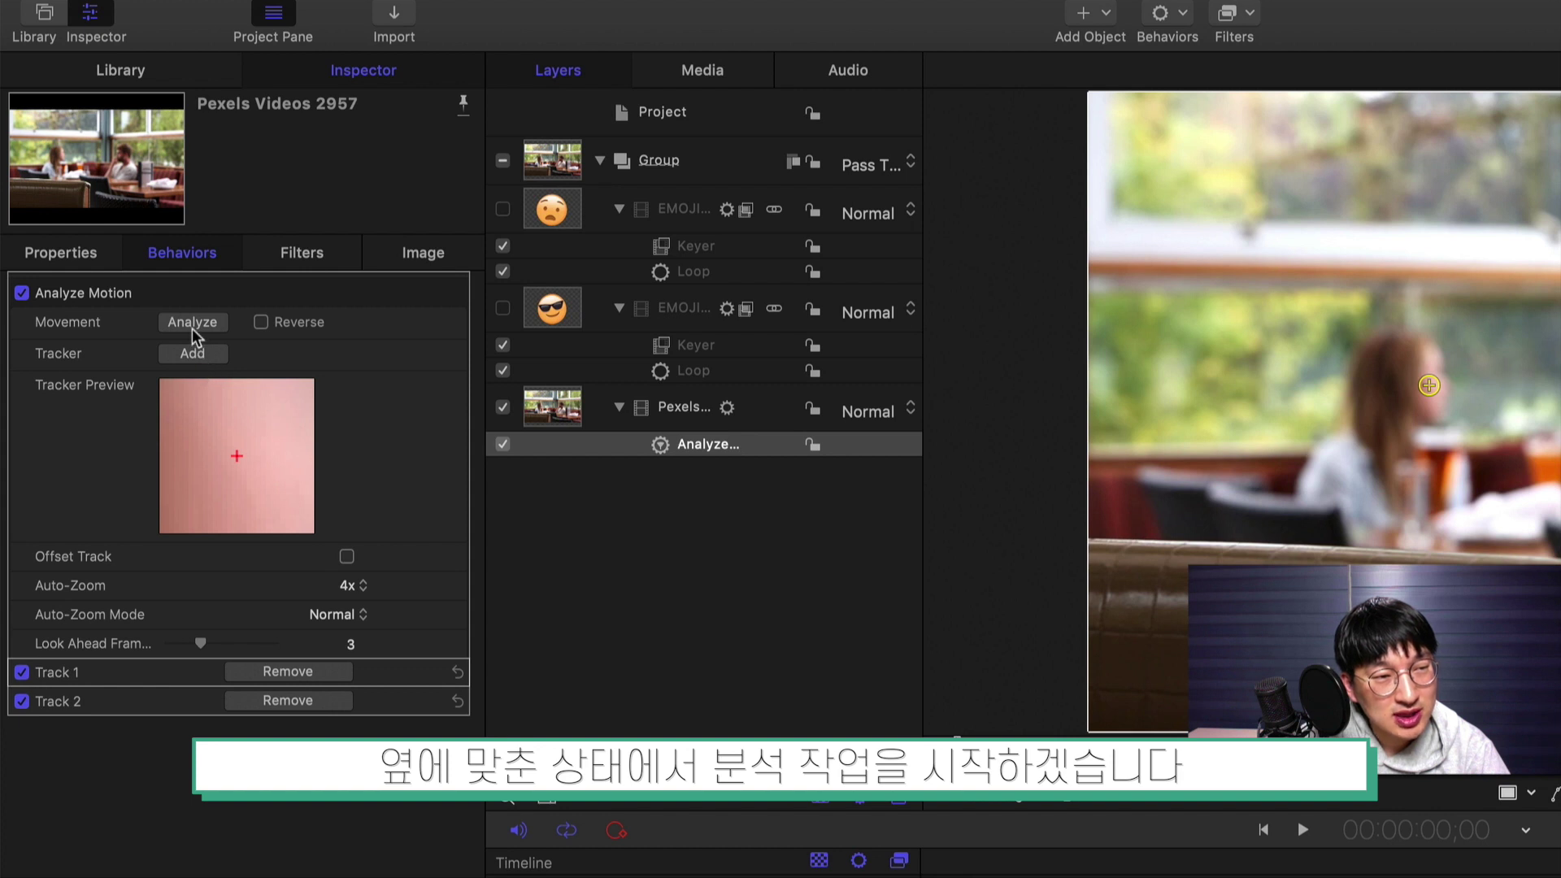
click(197, 322)
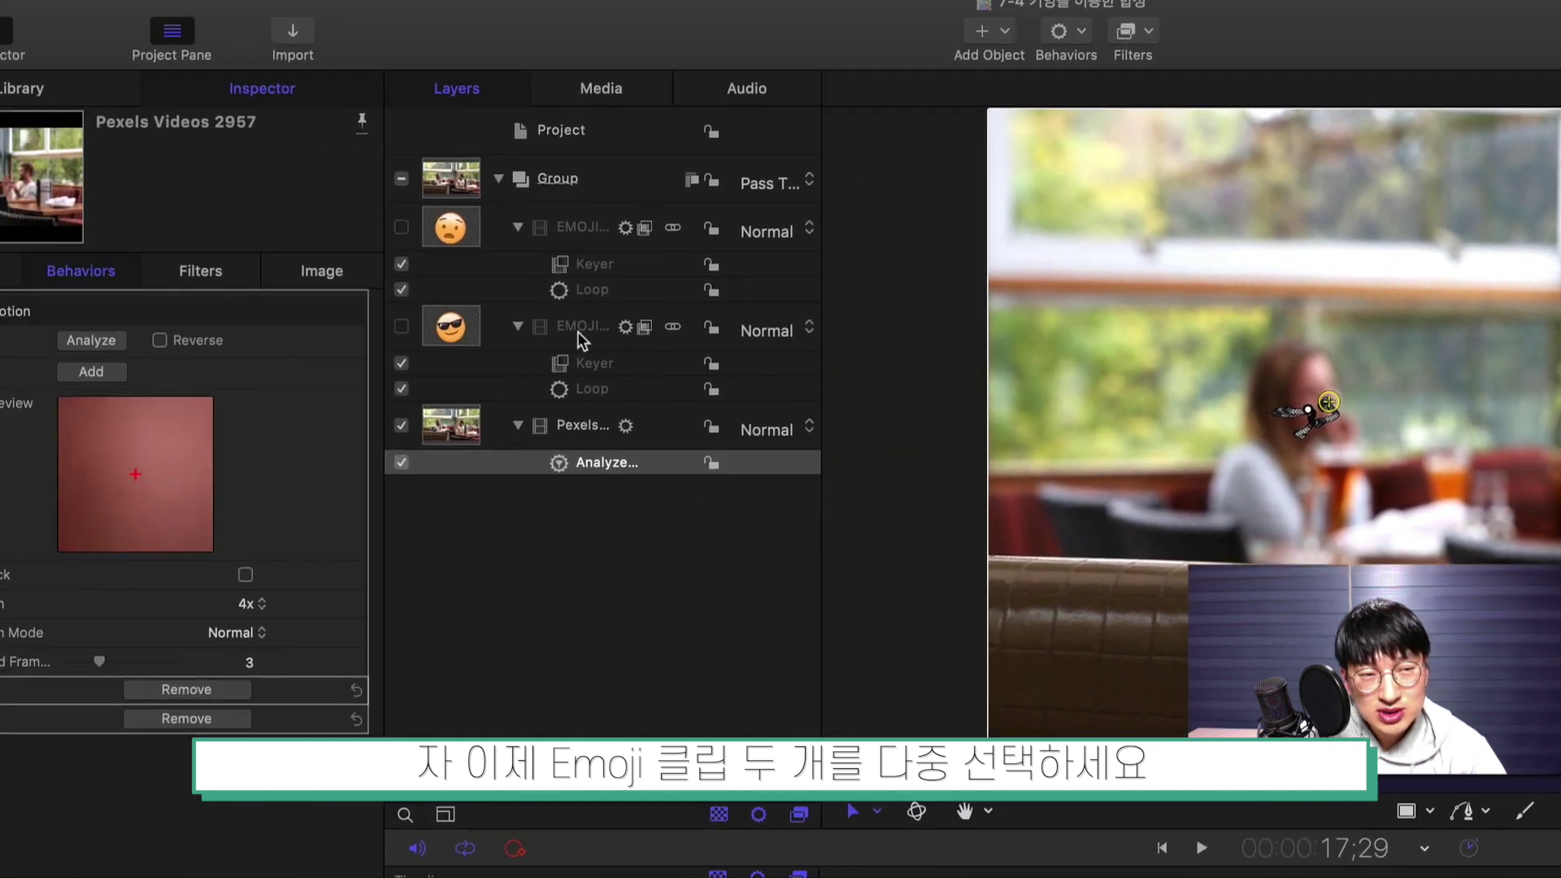
Make both emoji clips visible again and select them together
click(682, 345)
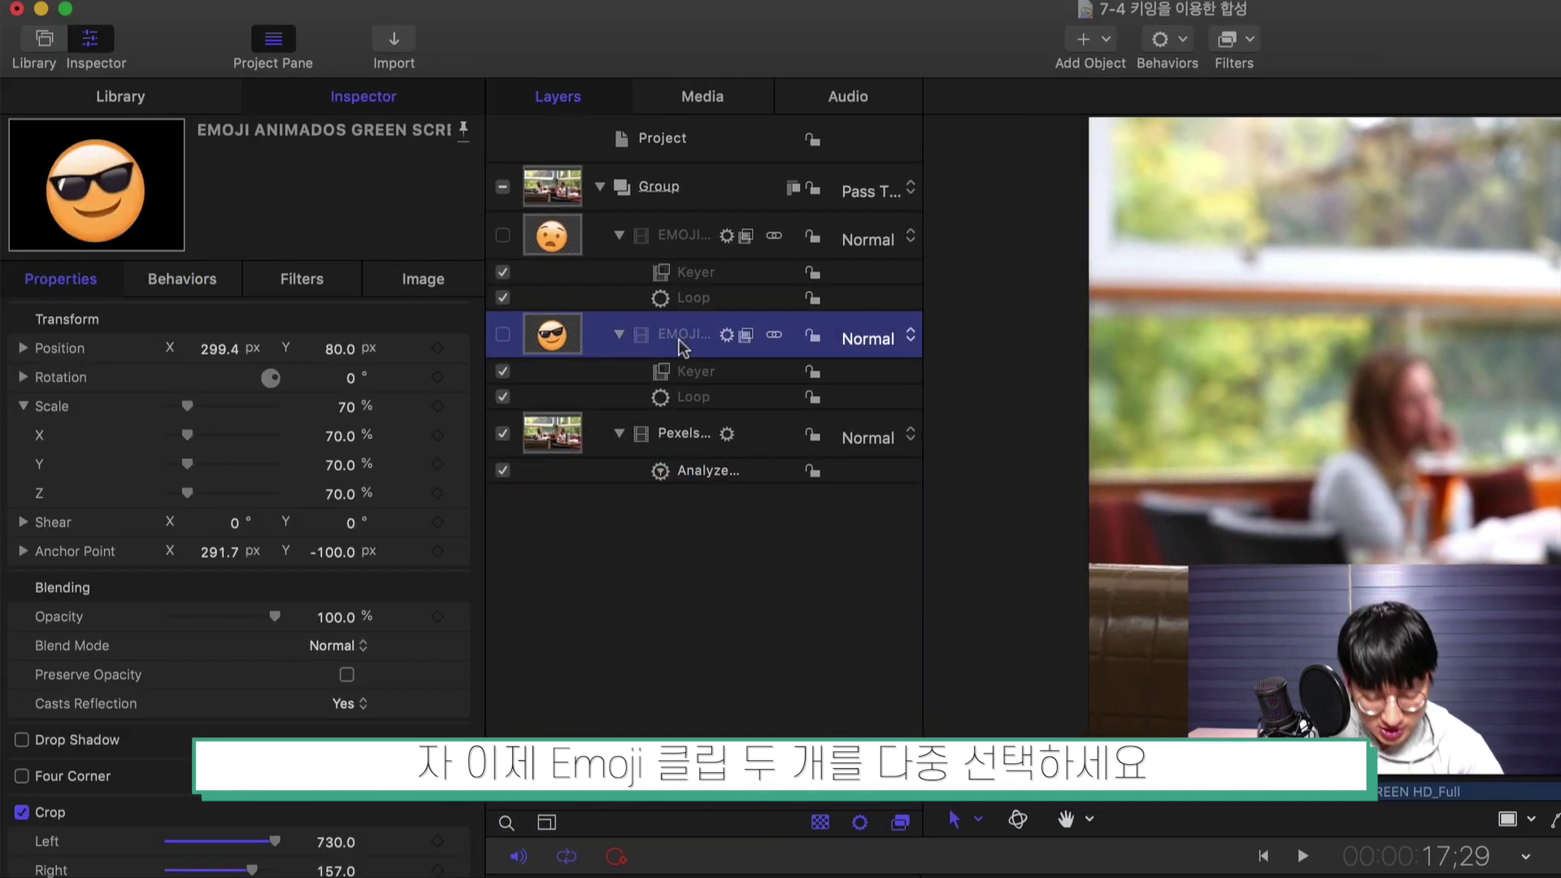
shift+click(671, 235)
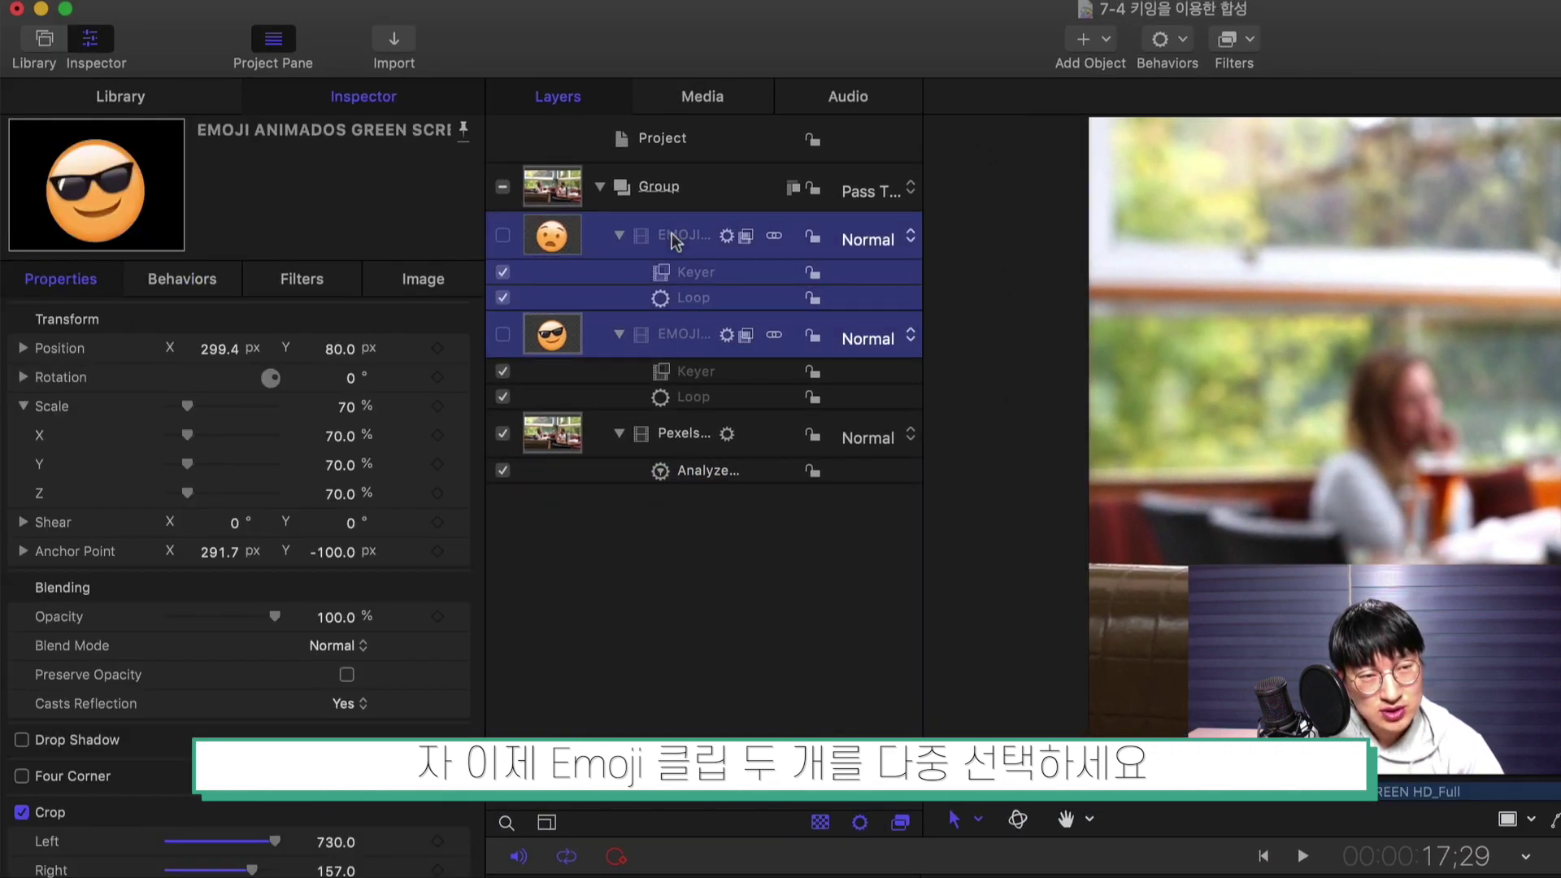
super+click(689, 337)
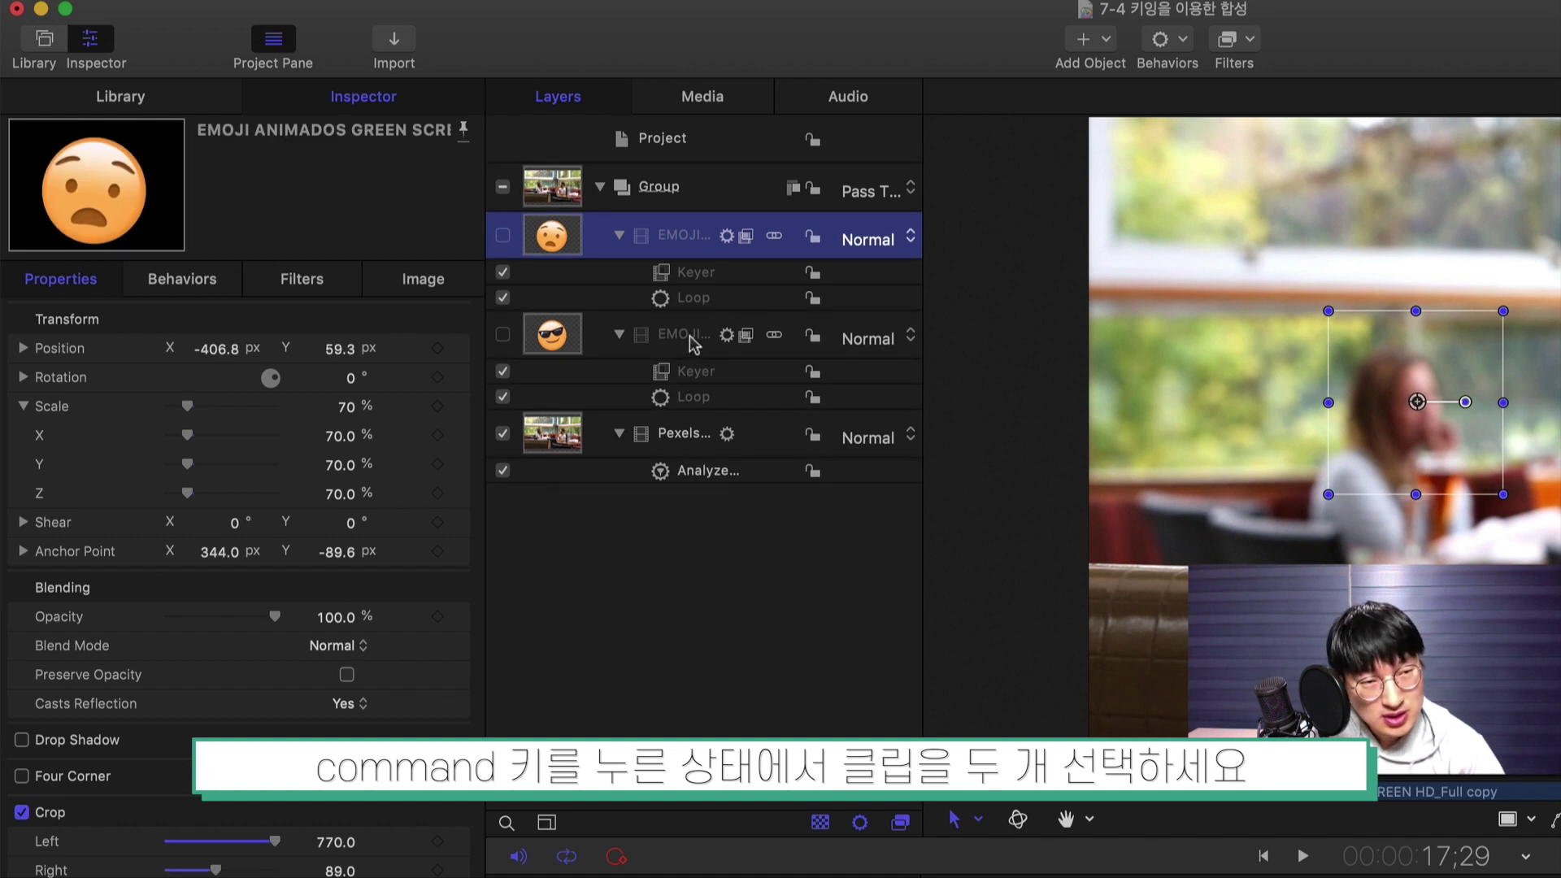
super+click(690, 337)
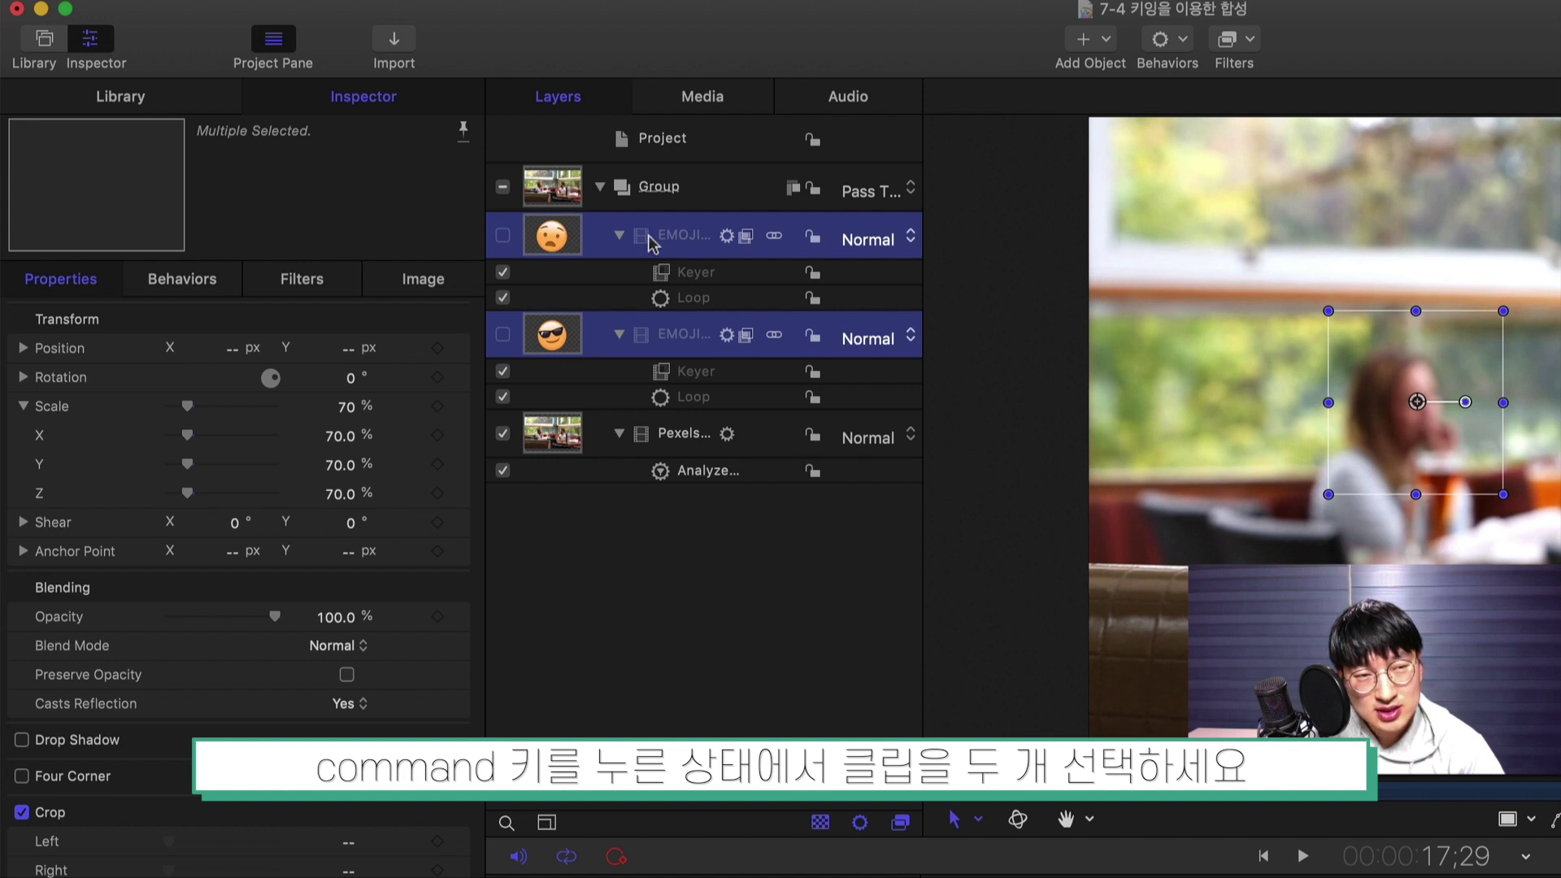
click(502, 235)
super+click(506, 325)
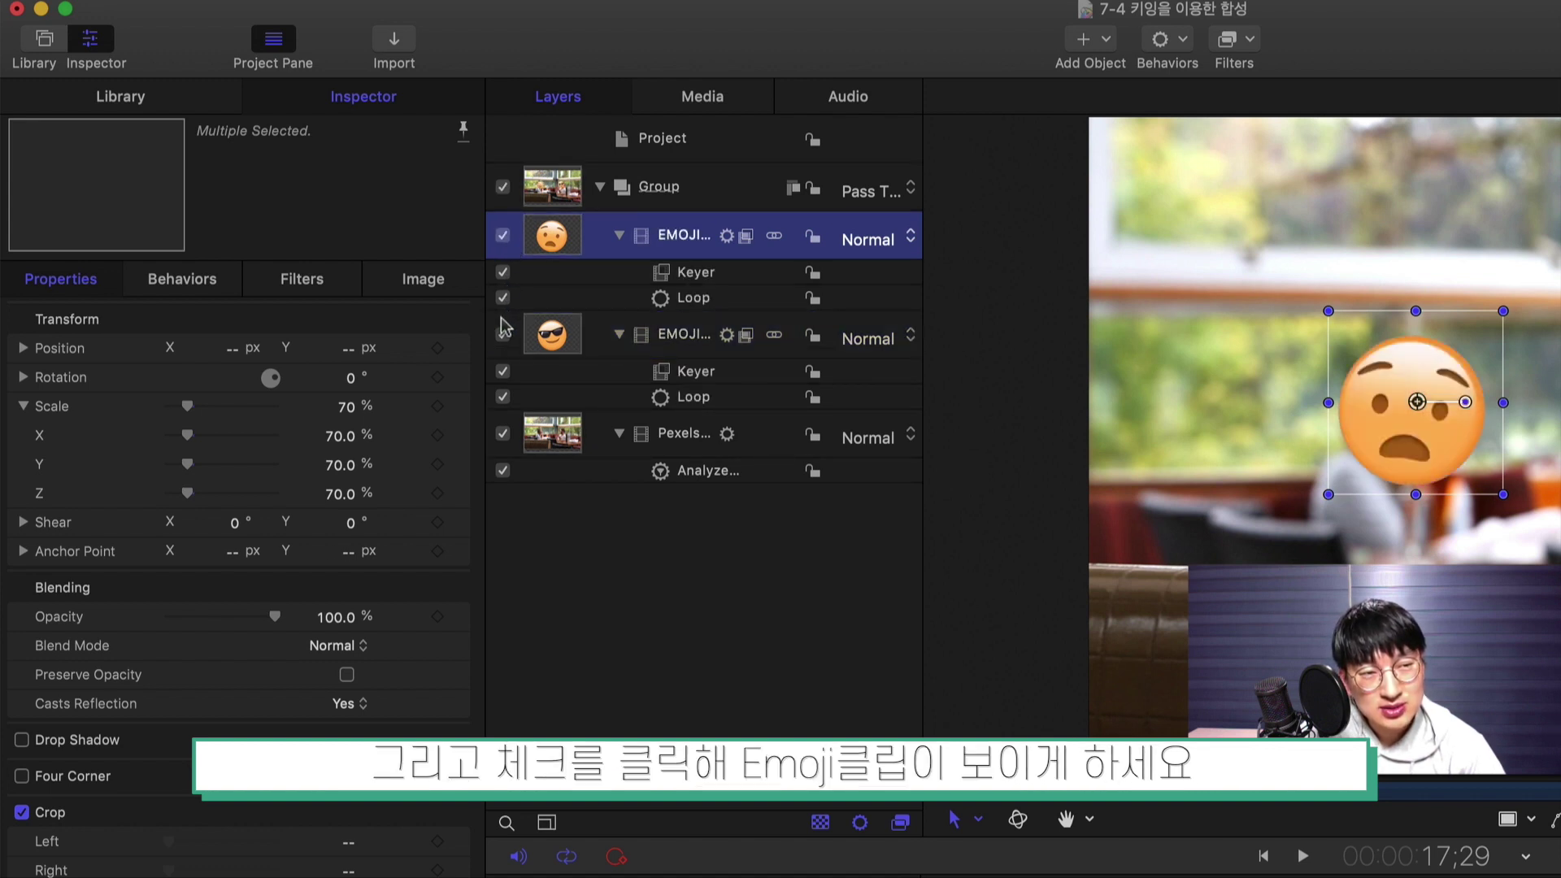
super+click(660, 337)
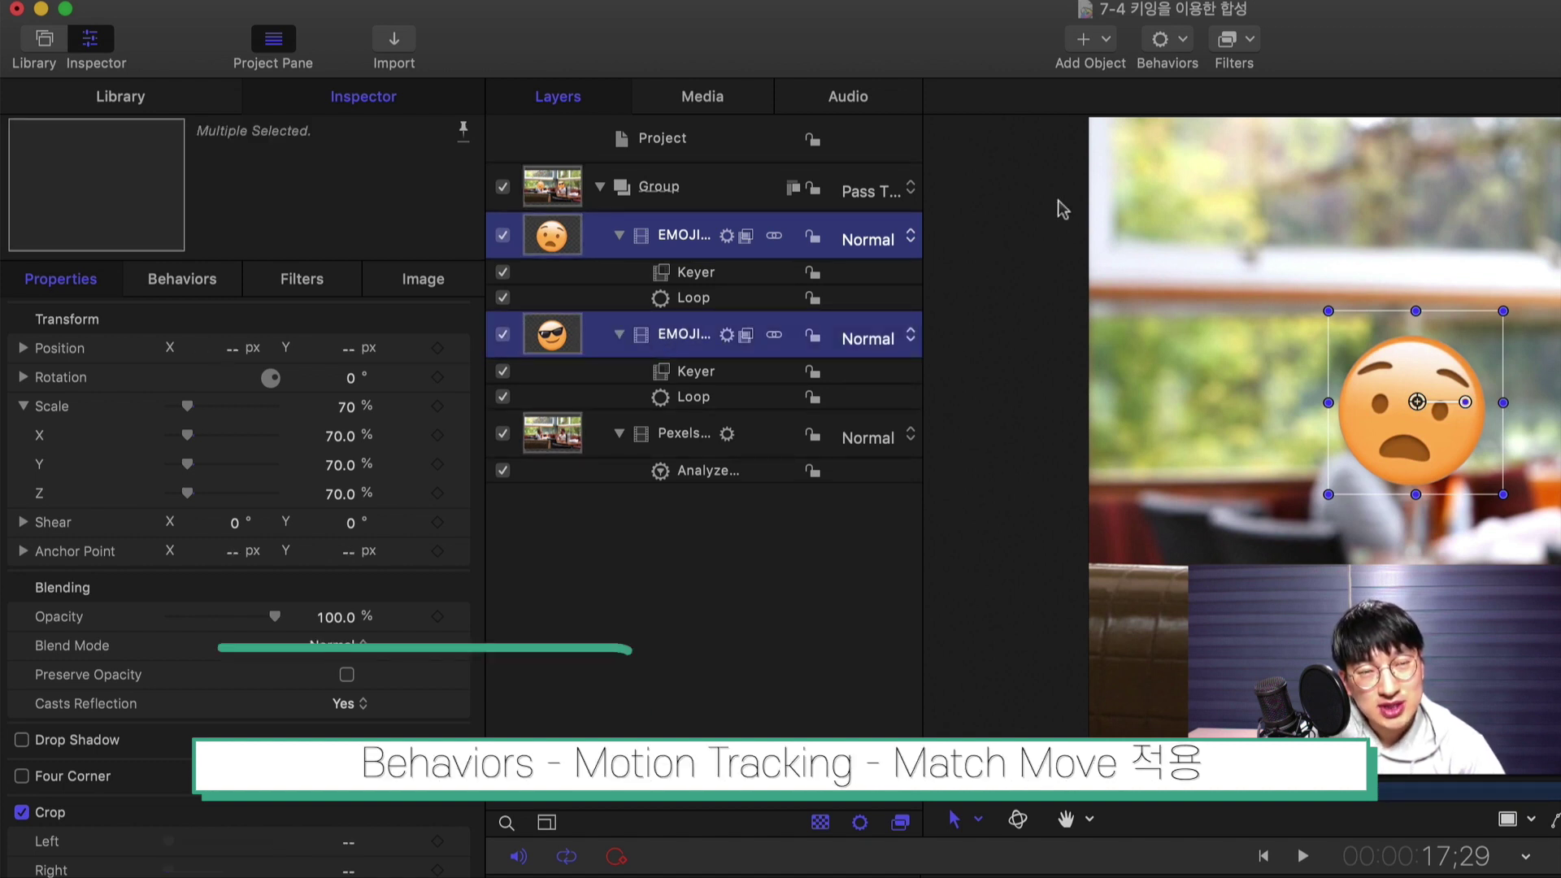
Apply the Match Move behavior from the Motion Tracking category to both selected emoji clips
click(1183, 43)
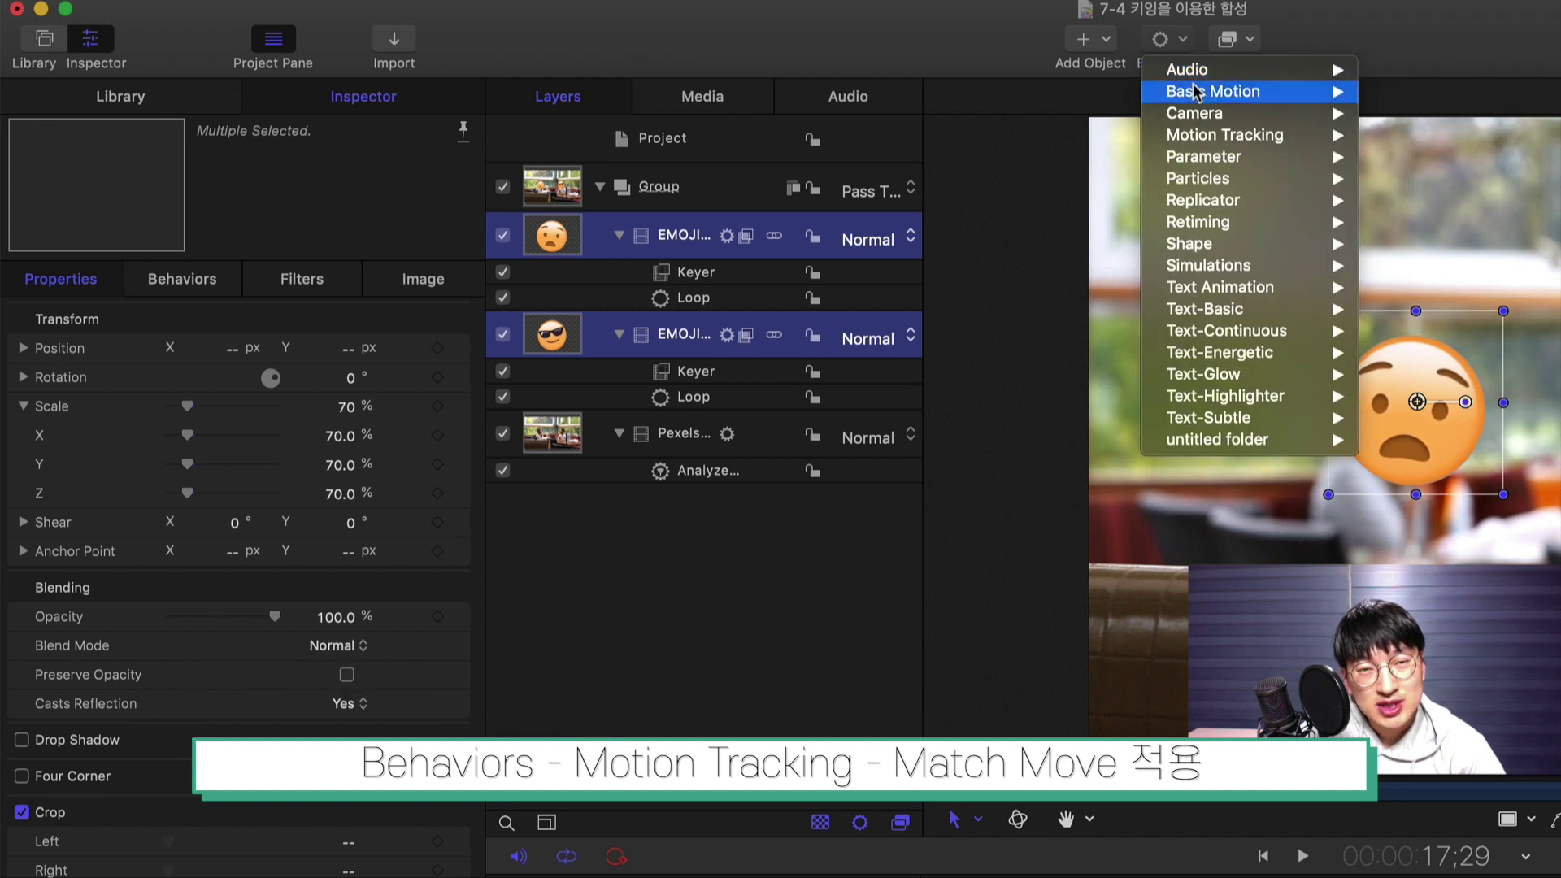
mouse_move(1230, 135)
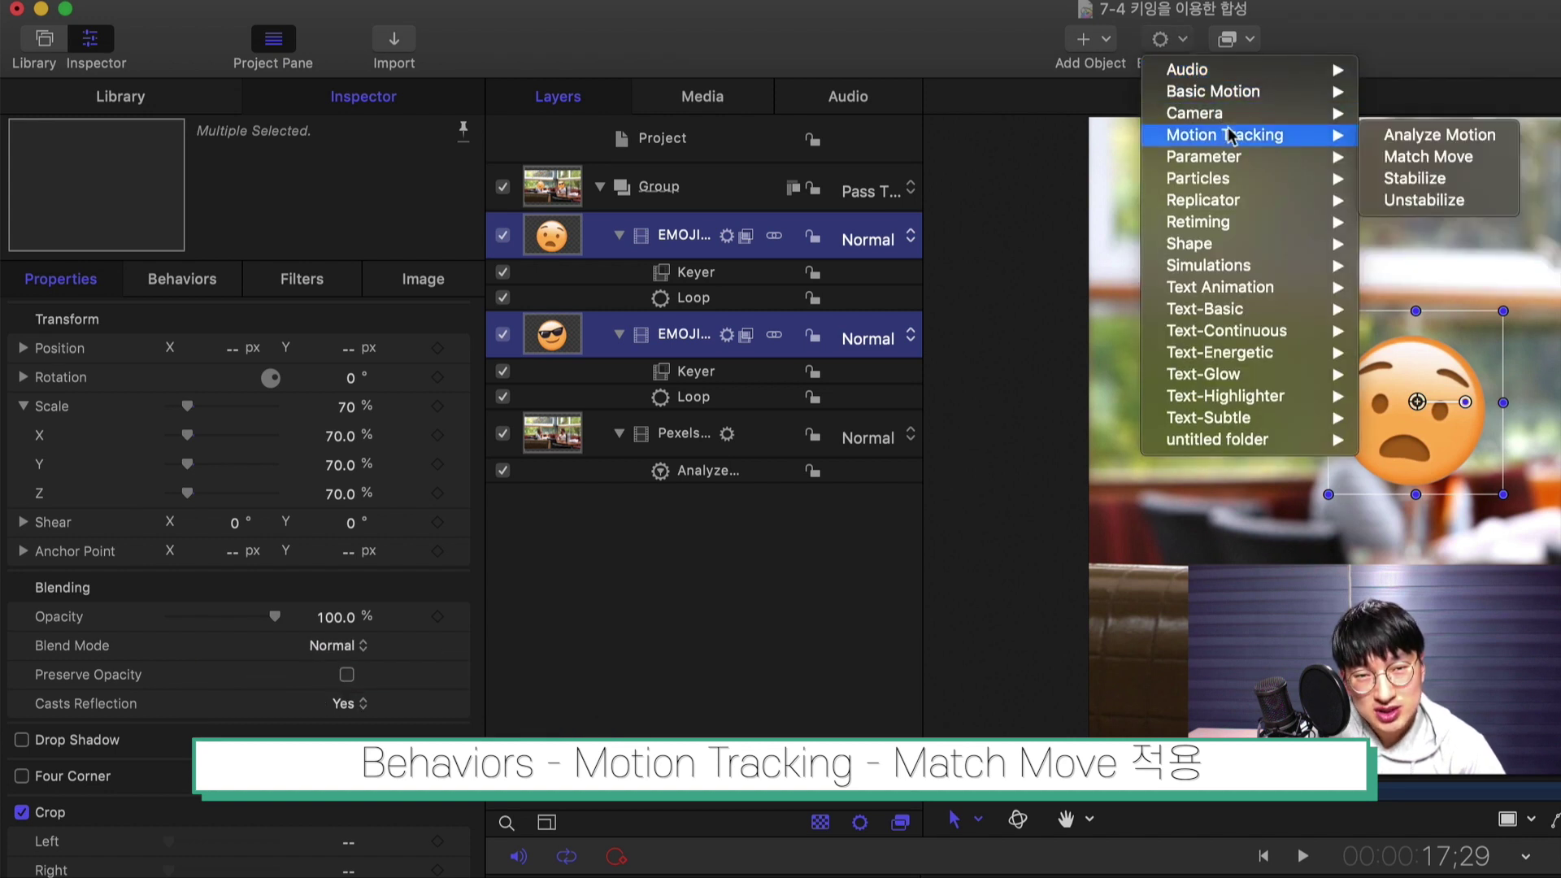
click(1432, 163)
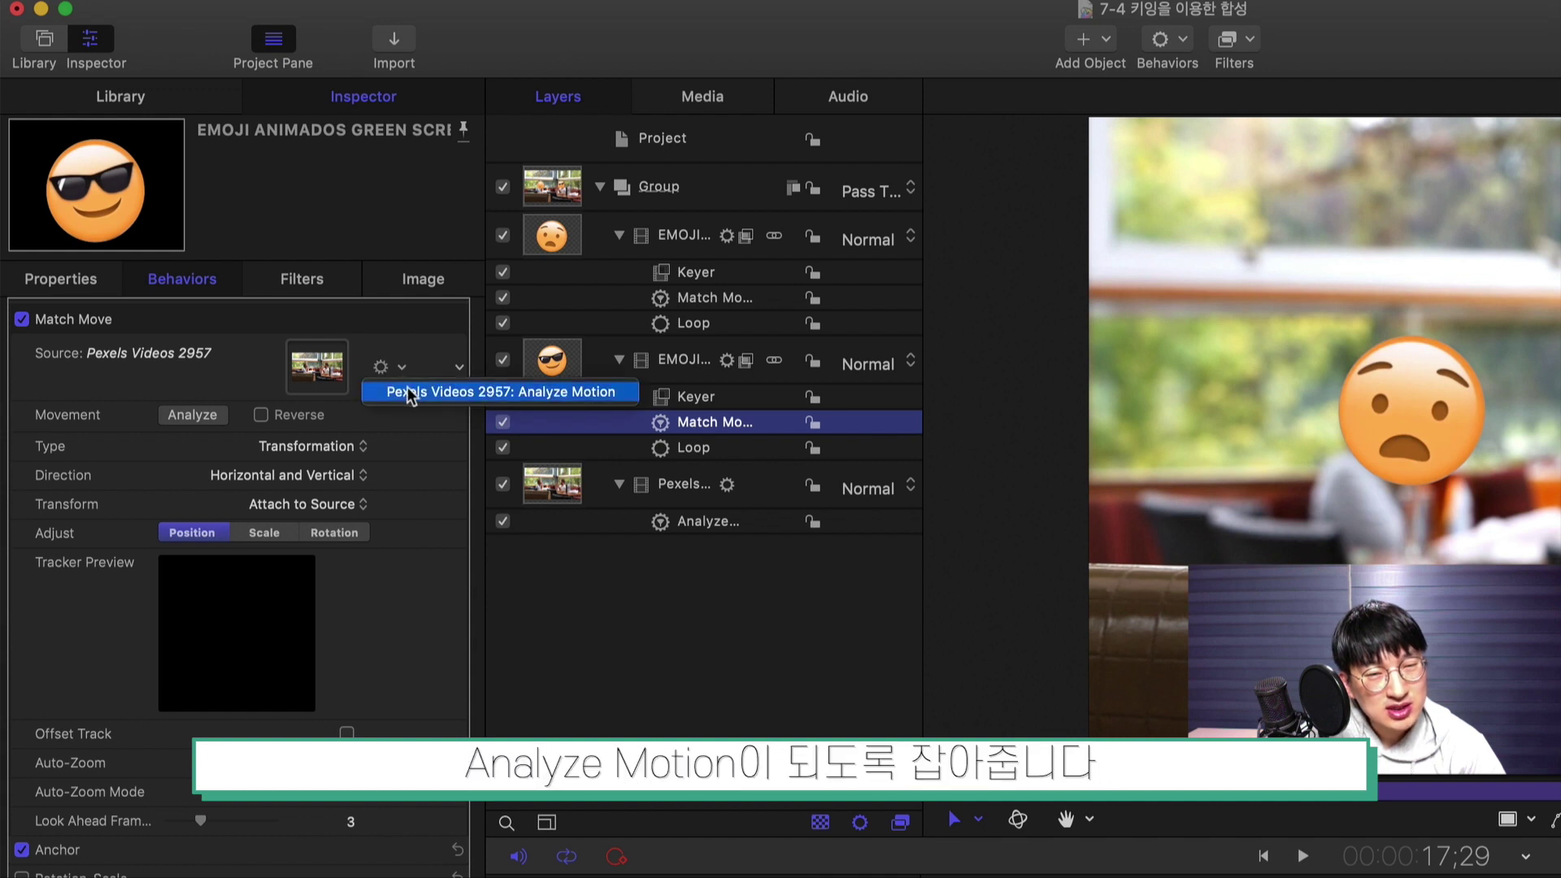
Set the source of both emoji clips' Match Move behaviors to the Analyze Motion of Pexels Videos 2957
click(408, 394)
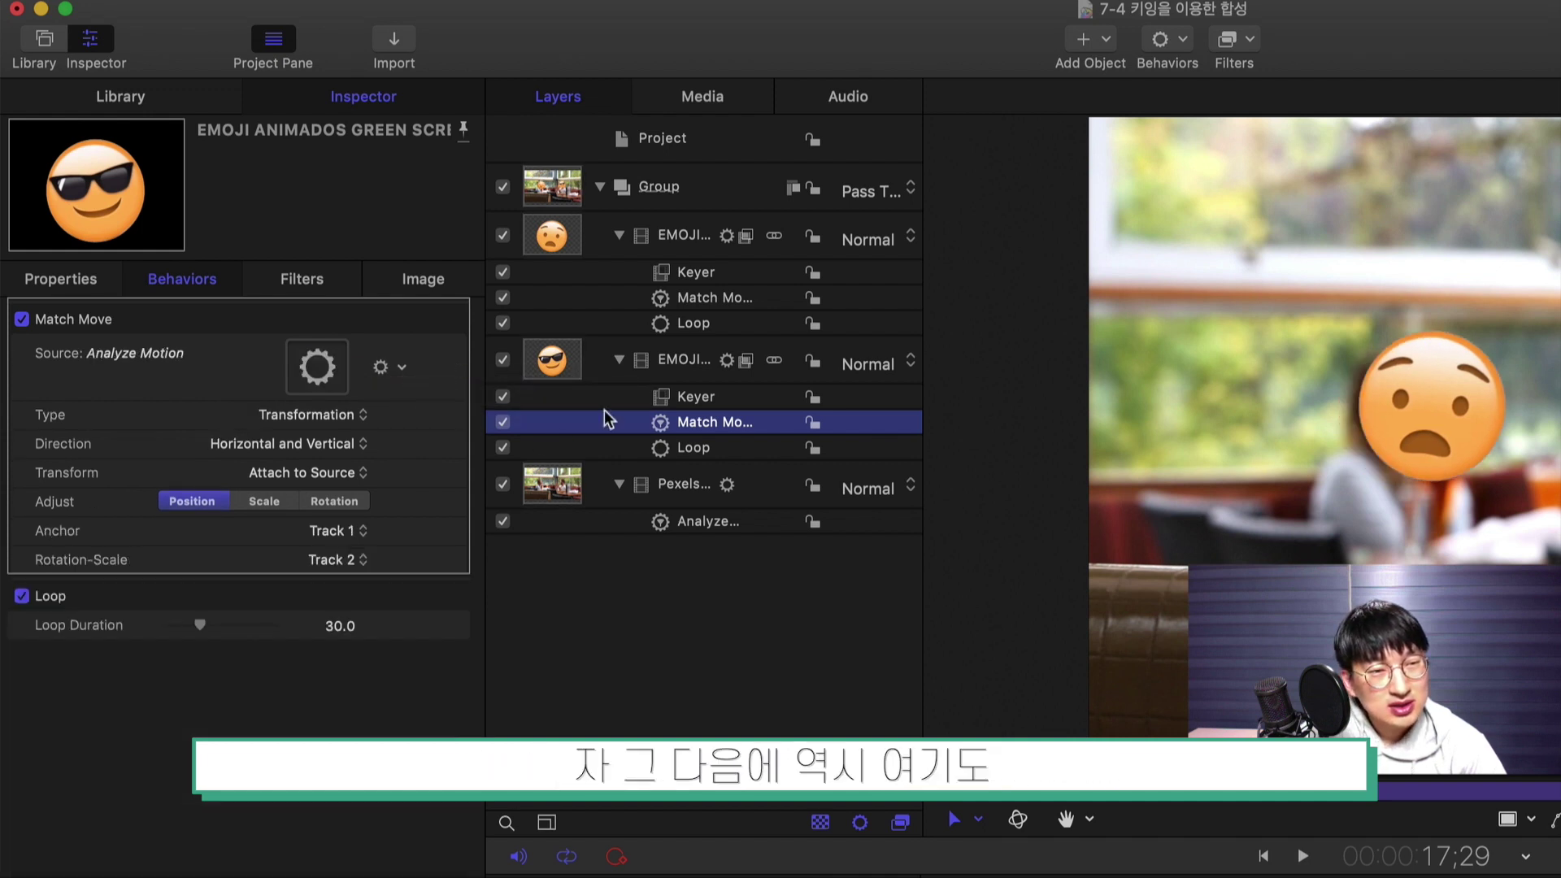
click(699, 302)
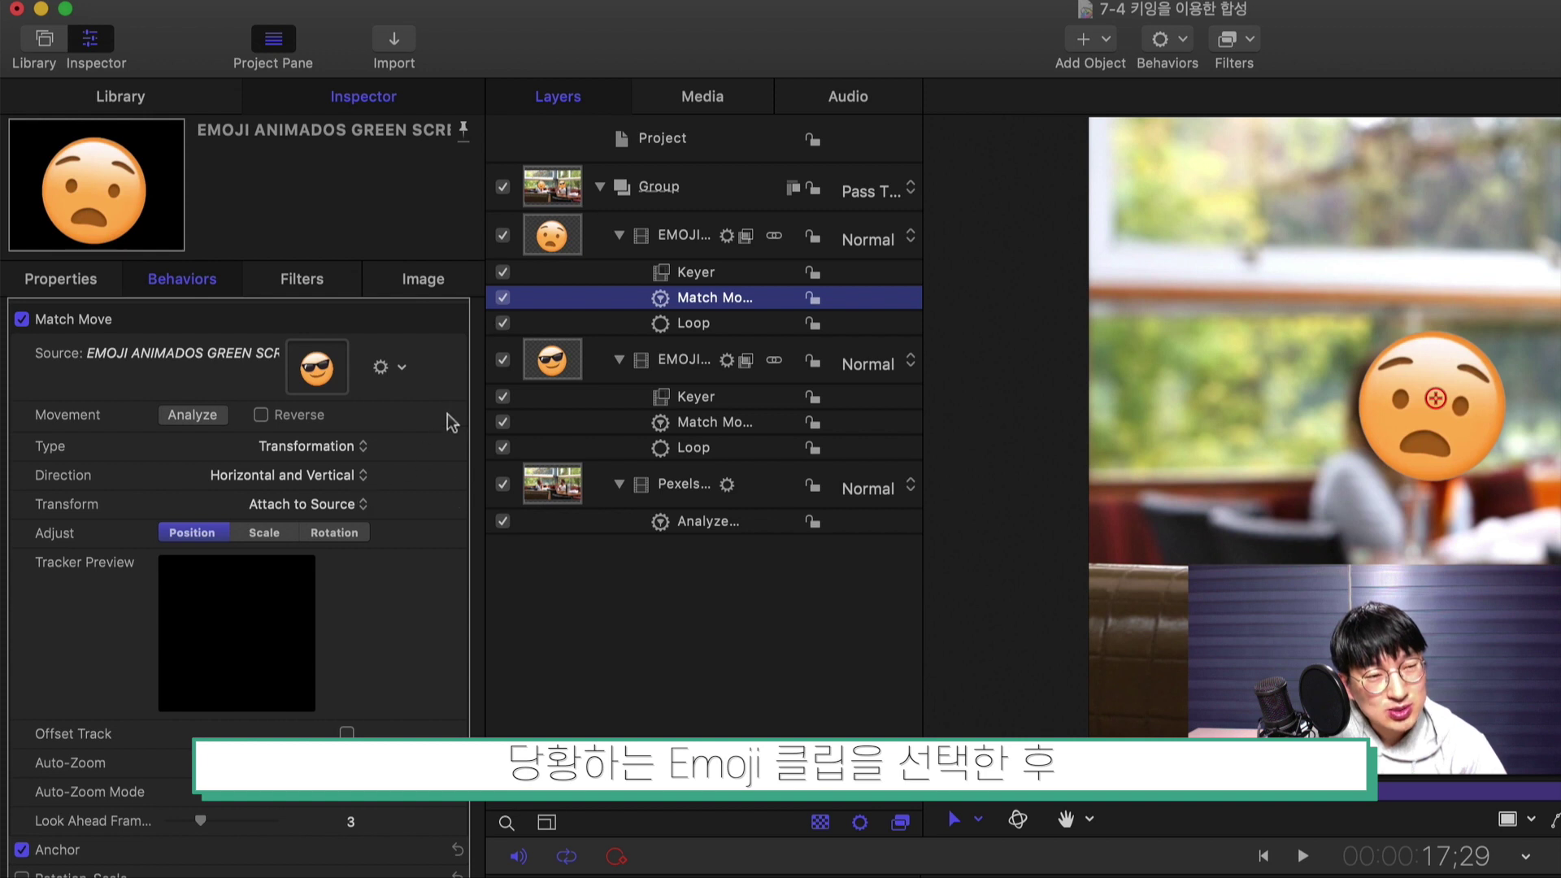
click(401, 368)
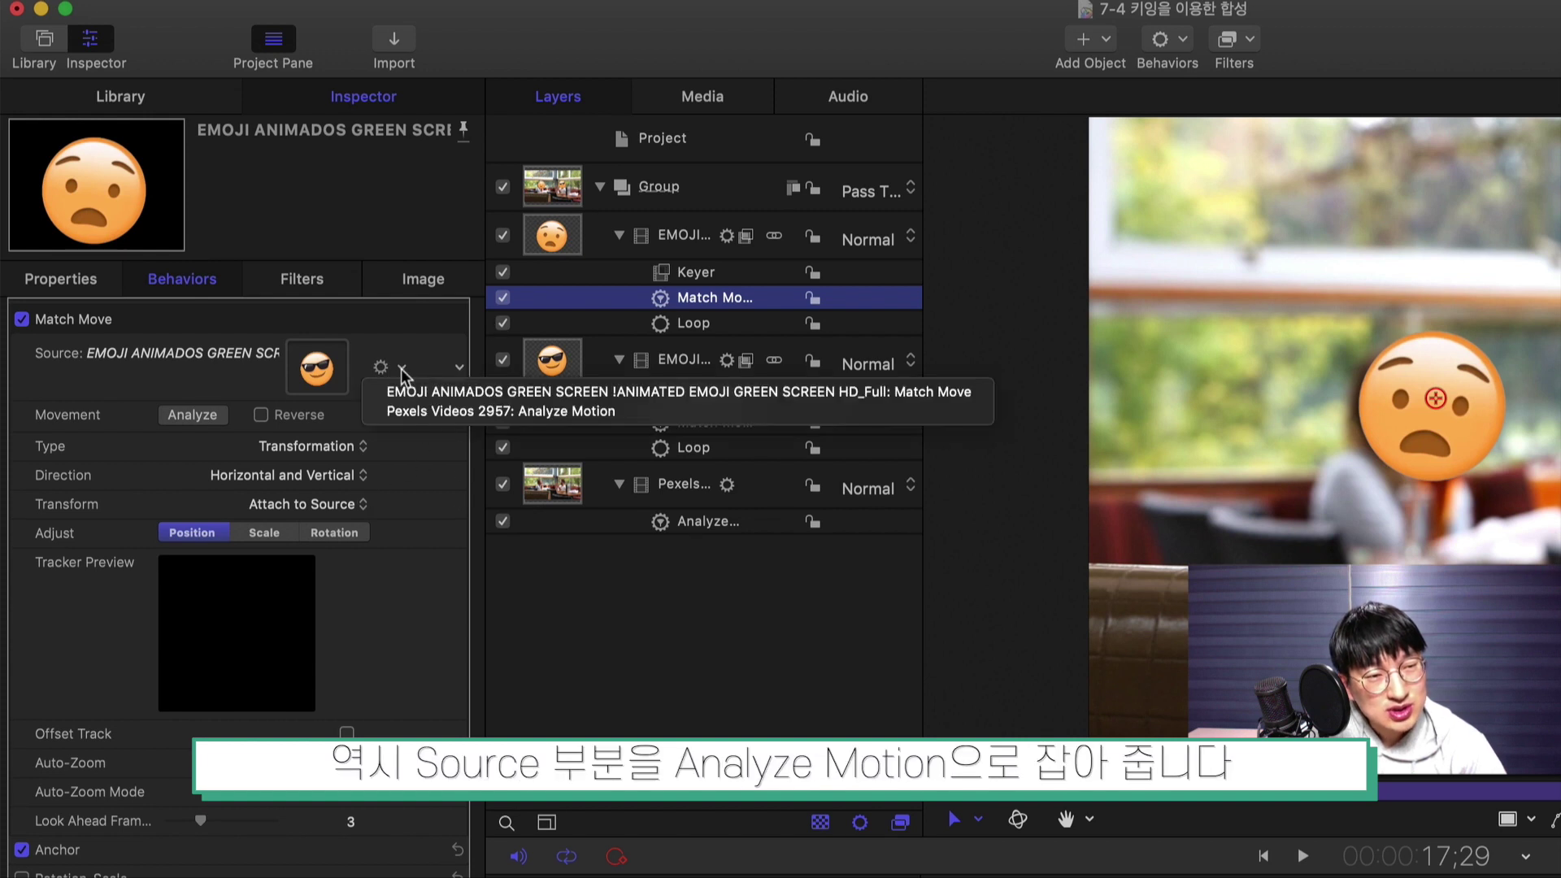
click(408, 412)
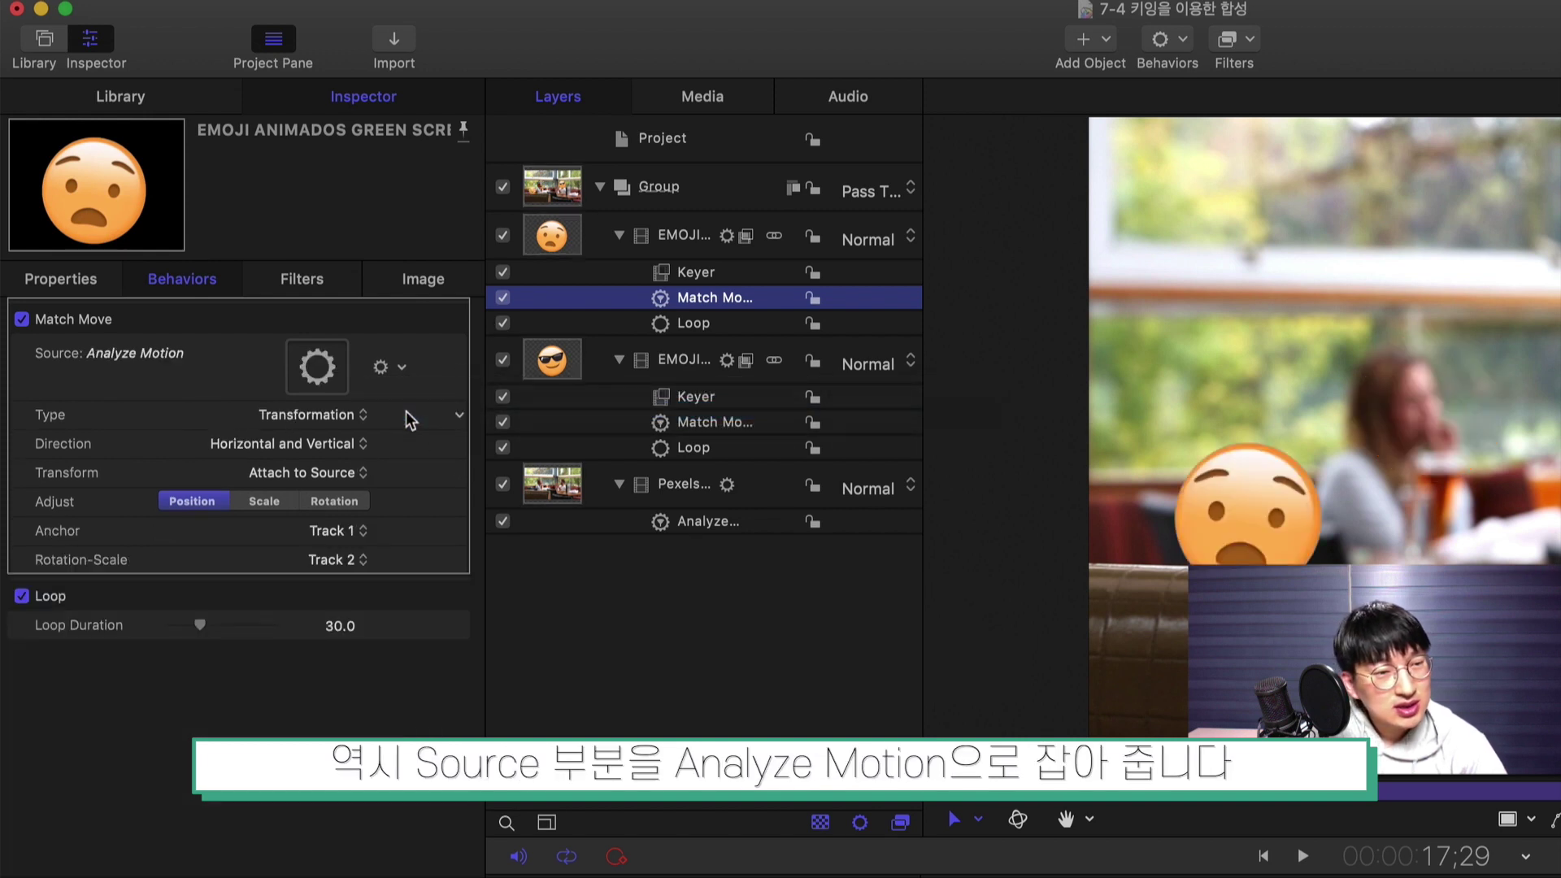
In the sunglasses emoji's Match Move, keep Anchor on Track 1 and set Rotation-Scale to Track 1
click(696, 425)
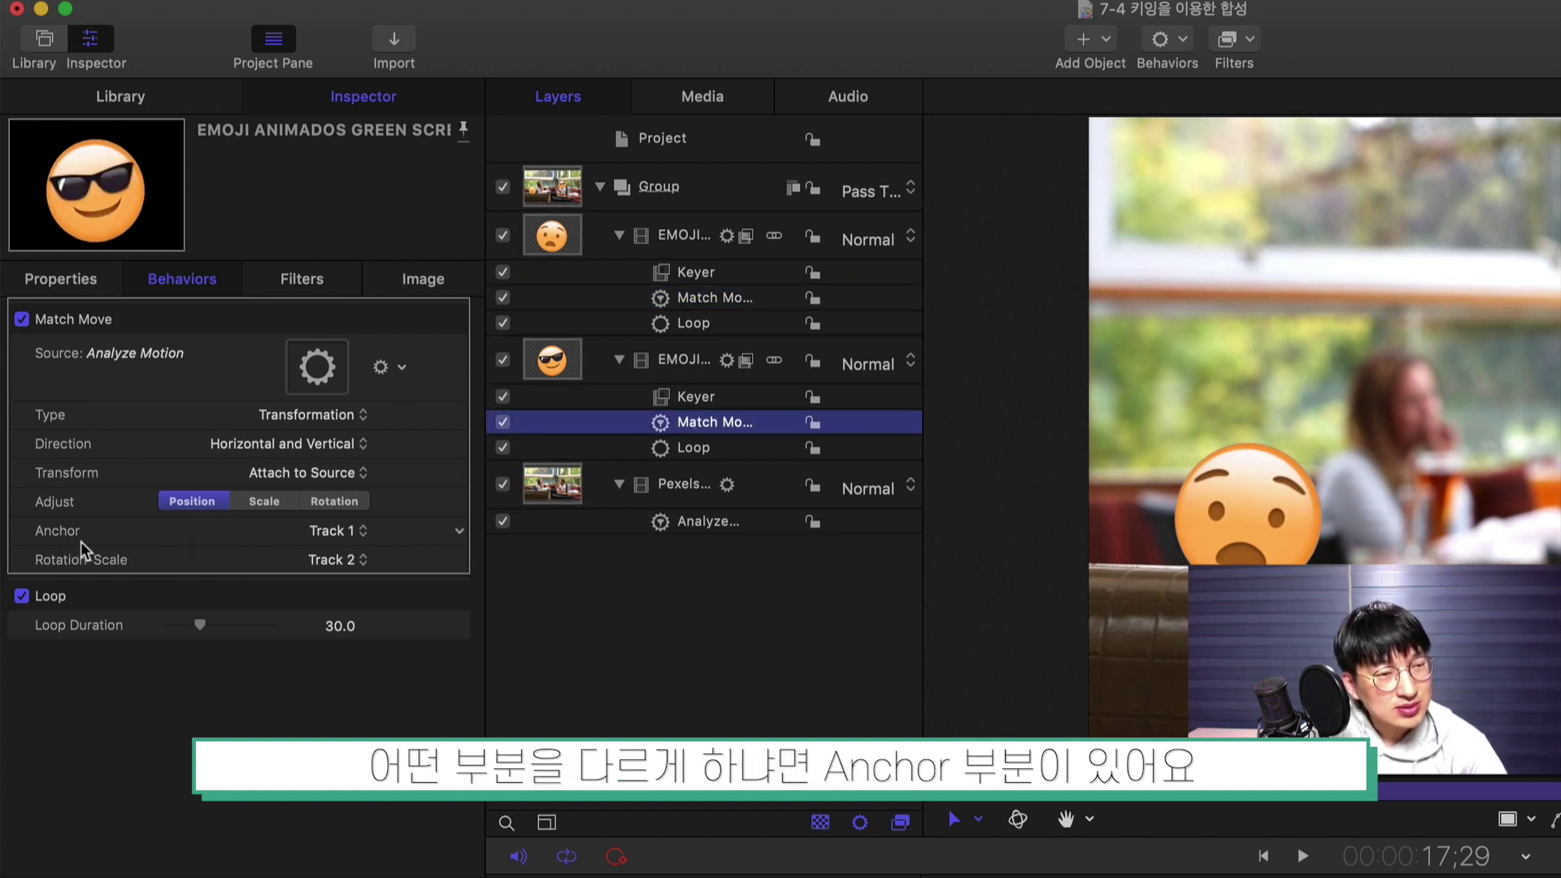
click(356, 537)
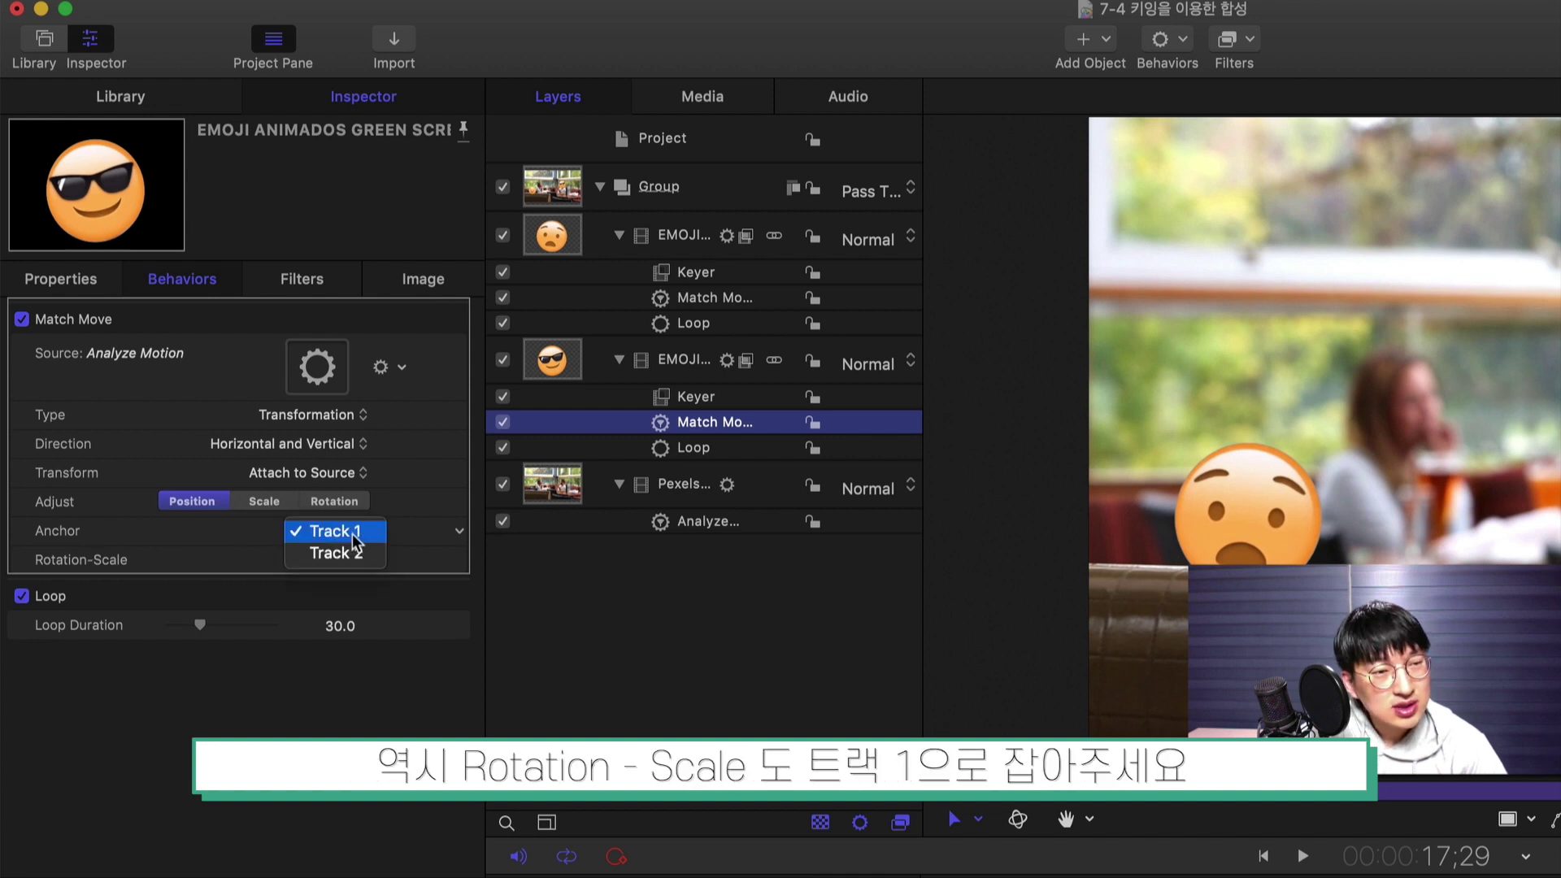
click(338, 533)
click(345, 559)
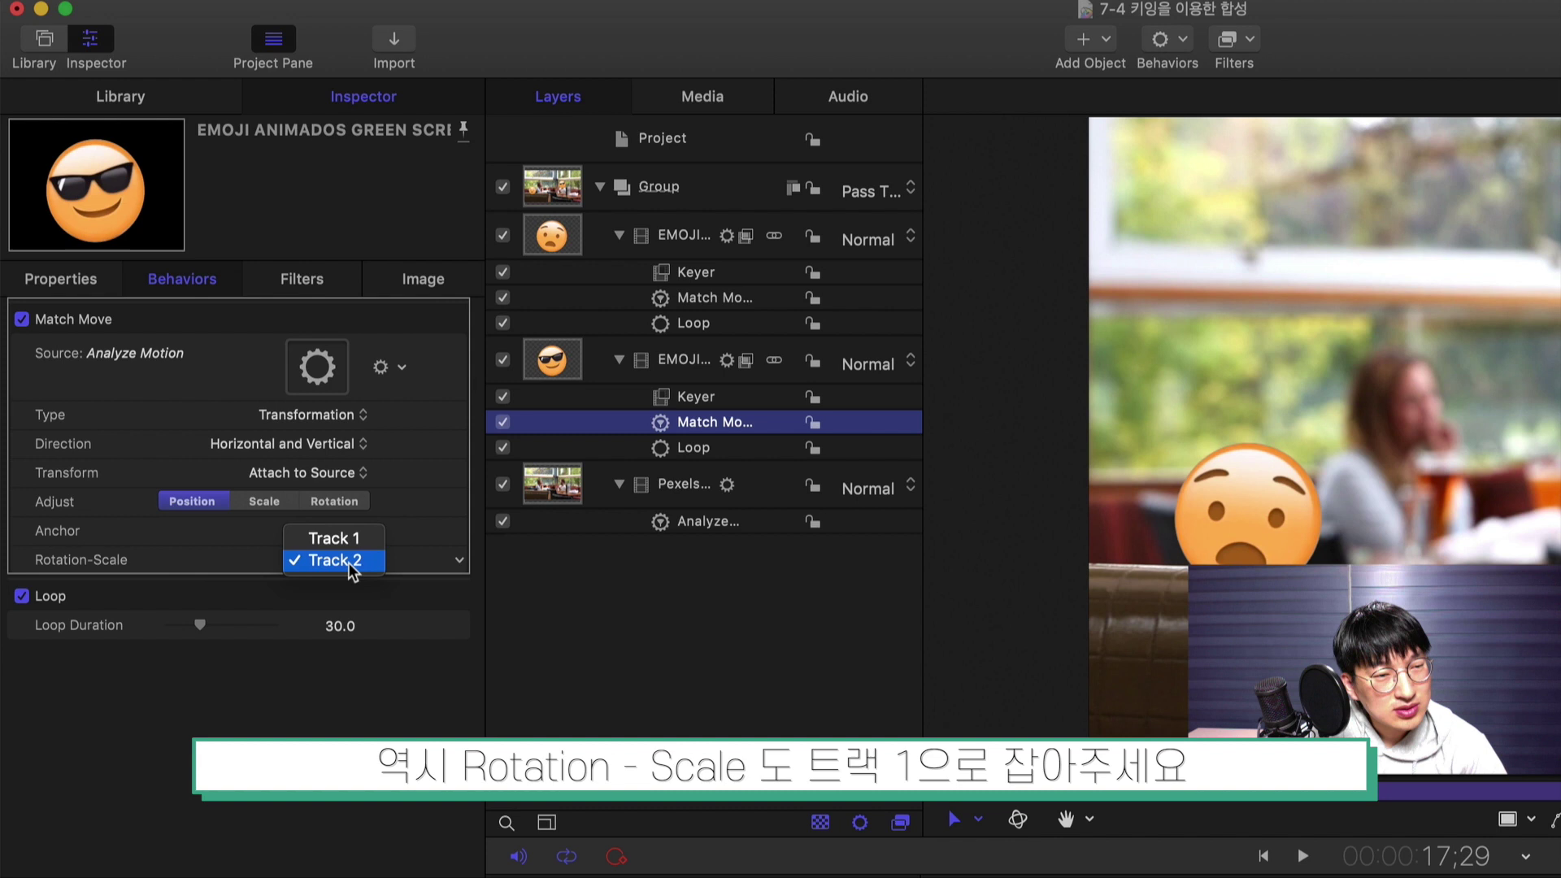
click(335, 543)
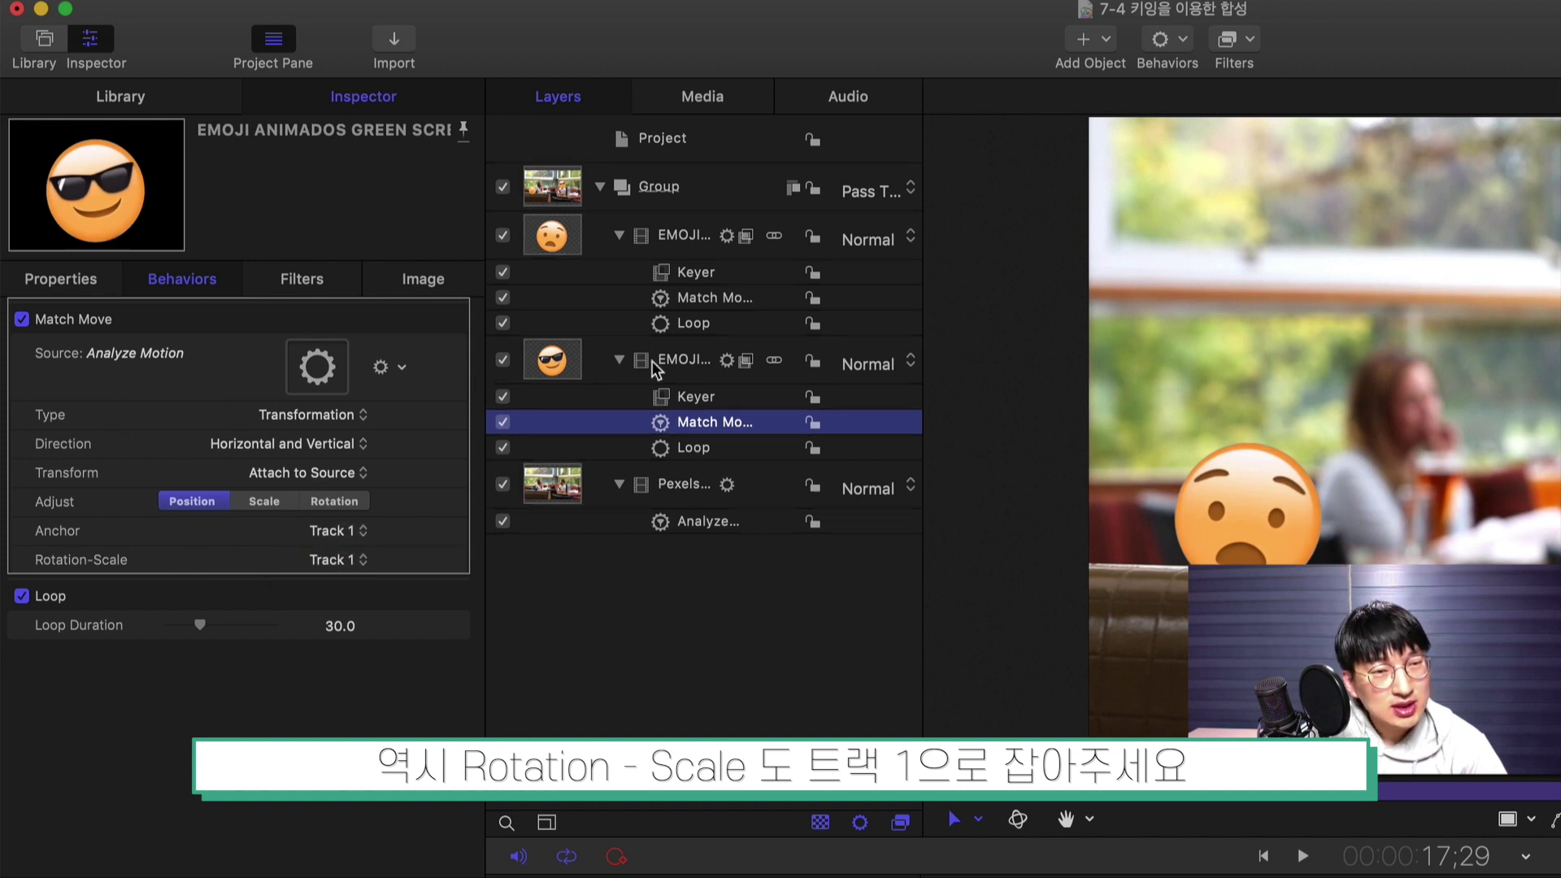
Set the Anchor of the worried emoji's Match Move to Track 2
click(687, 297)
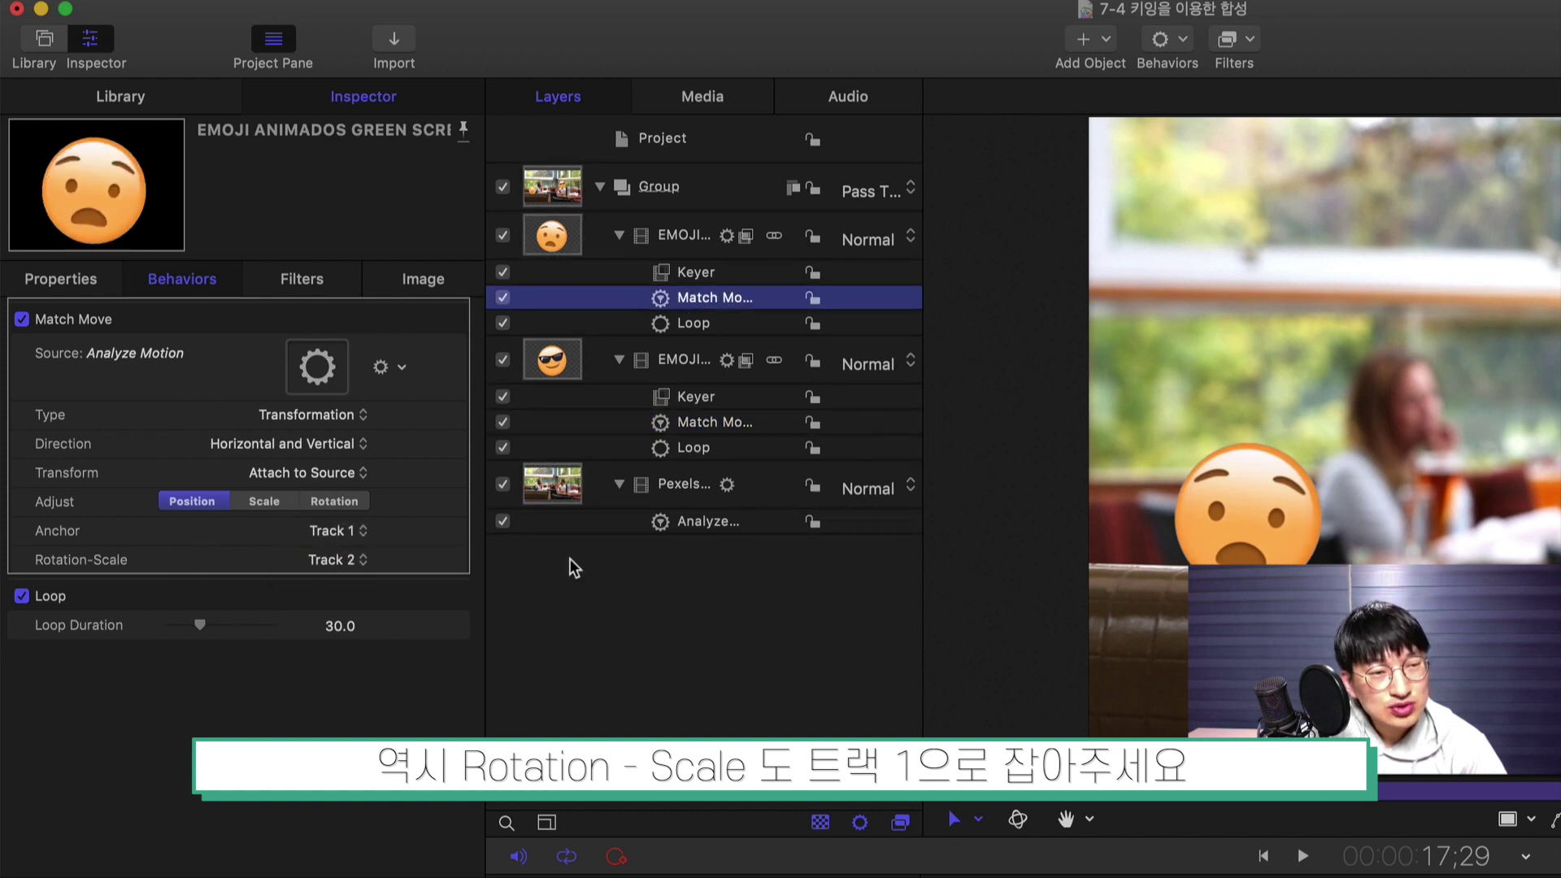
click(339, 531)
click(343, 551)
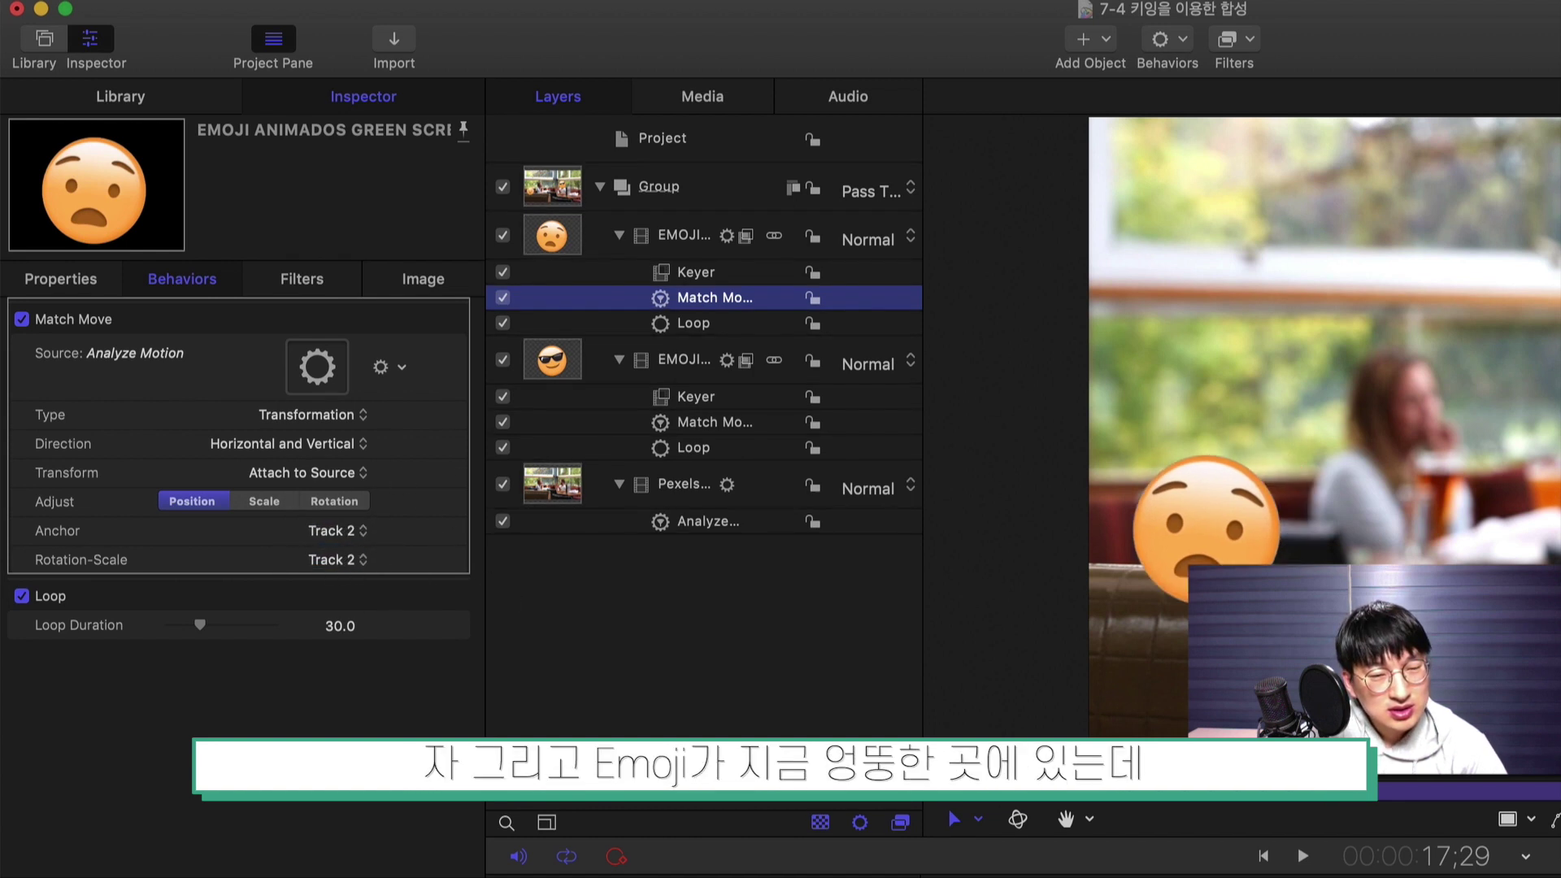
Move the worried emoji back over the woman's face and return the playhead to the first frame
click(1182, 558)
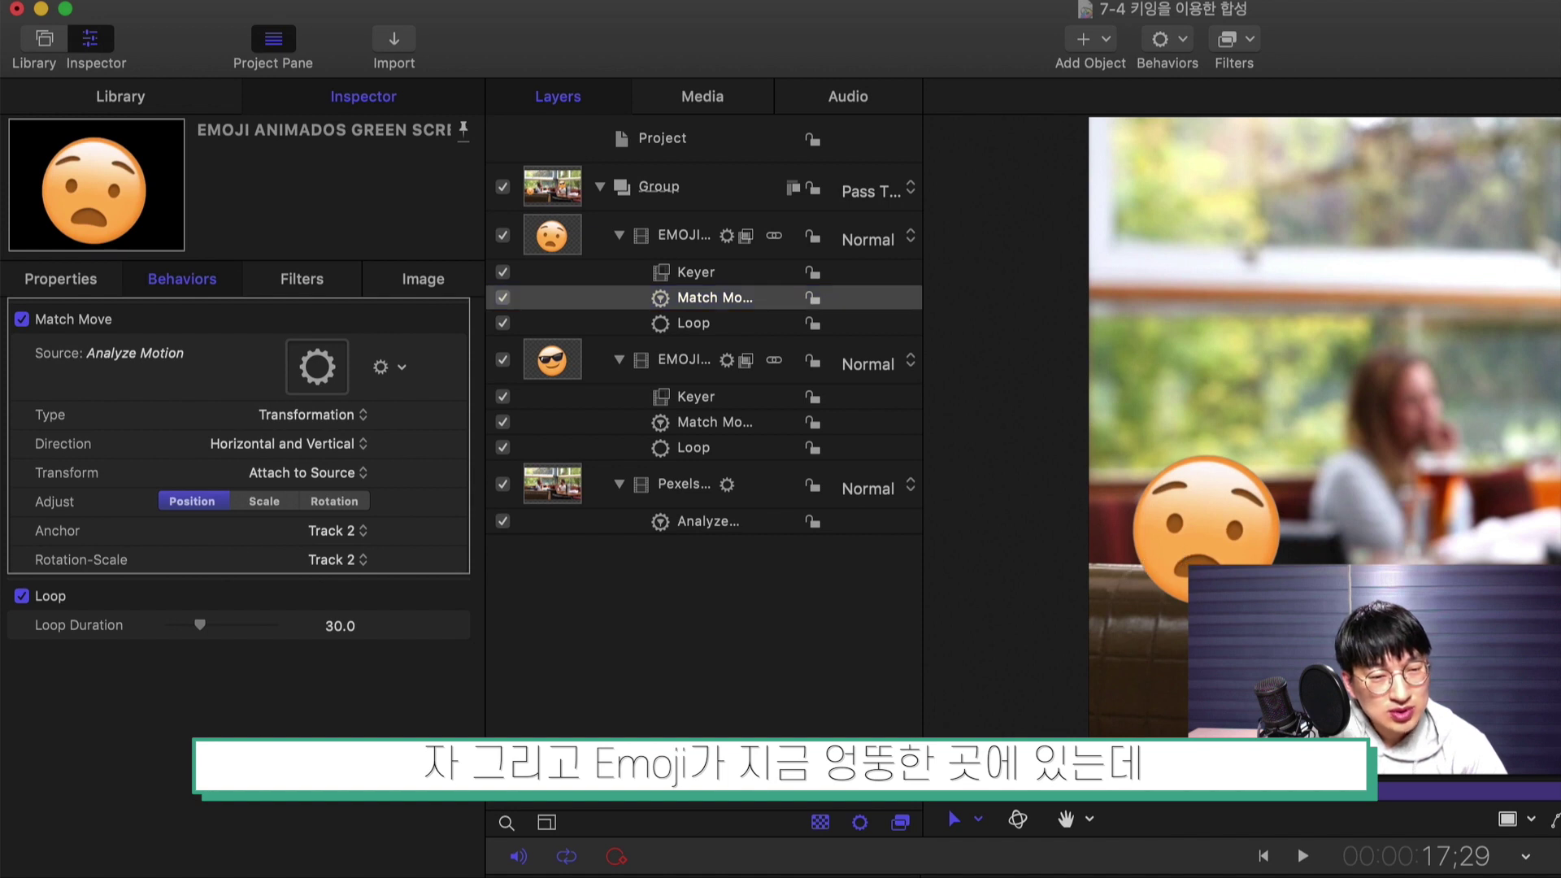
click(1219, 543)
drag(1219, 543, 1364, 481)
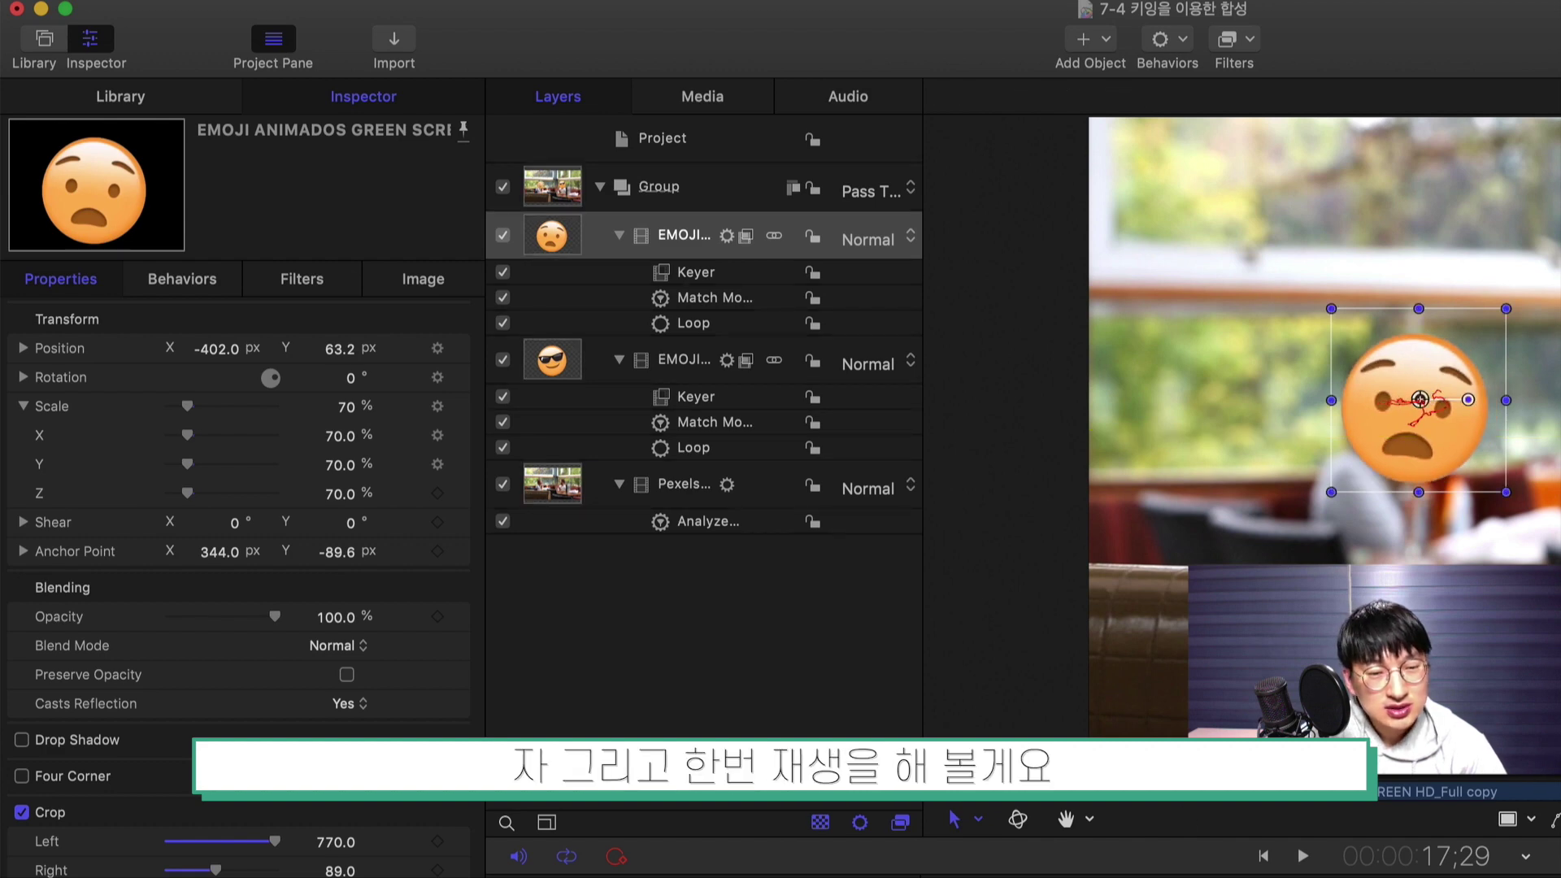
key(Home)
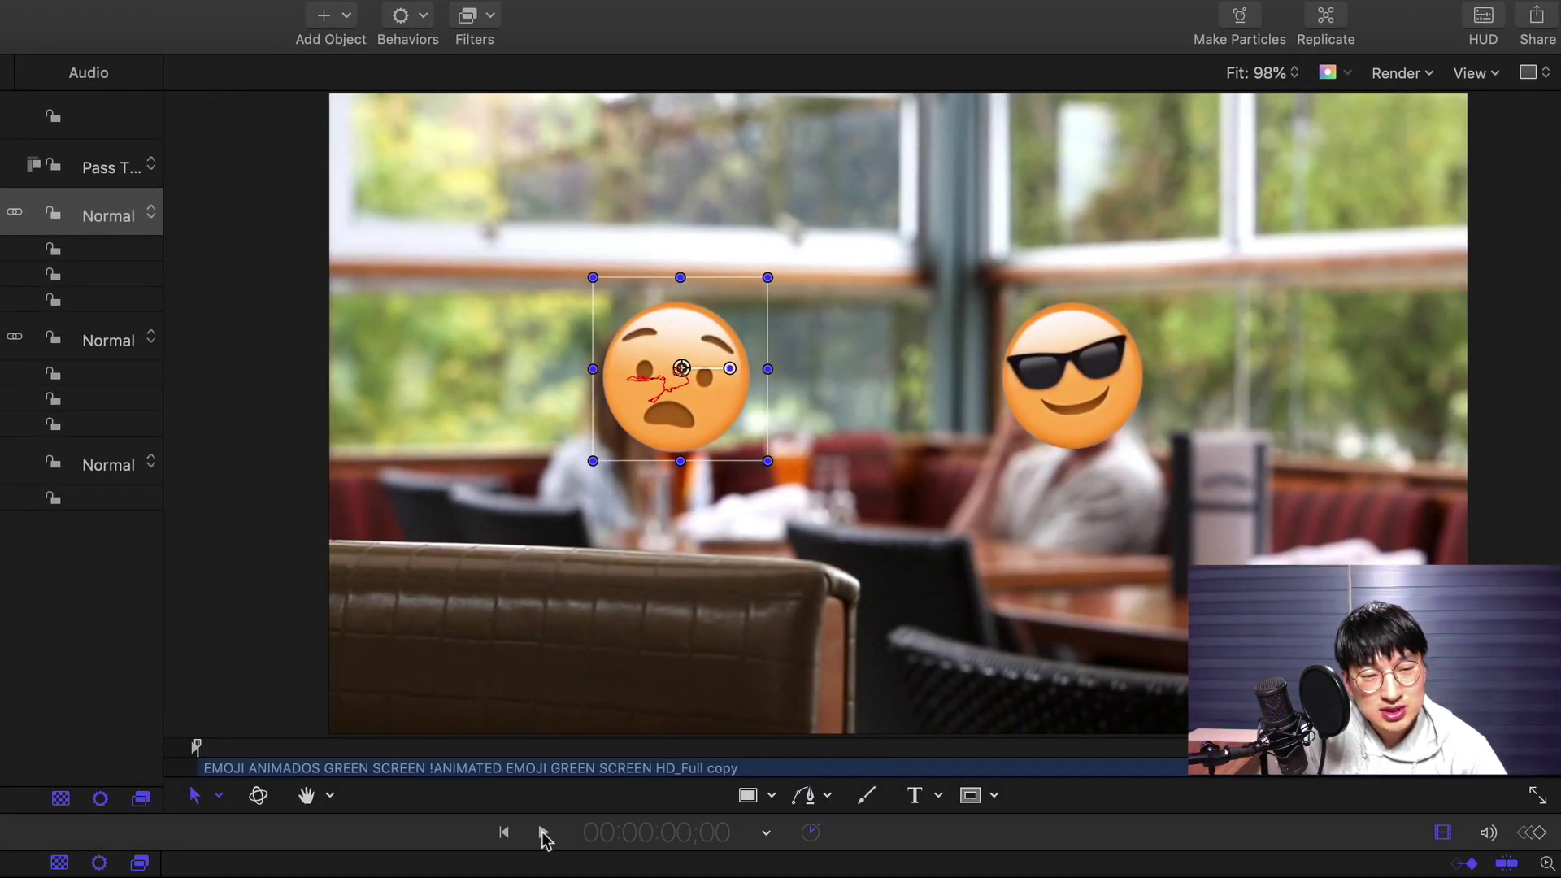